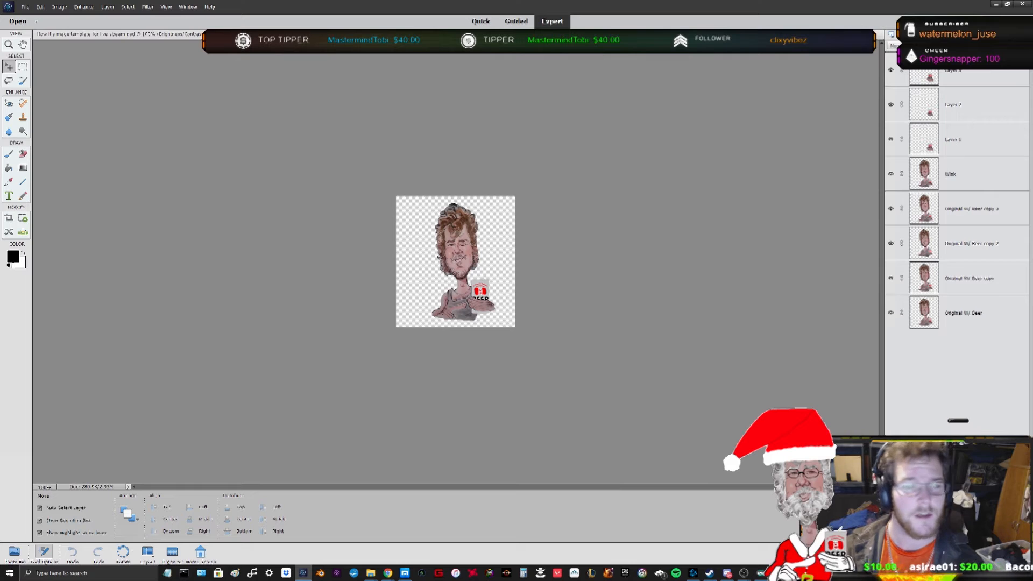
- Switch to the caricature document with the Move tool and zoom in on the beer can
left_click(9, 9)
left_click(9, 10)
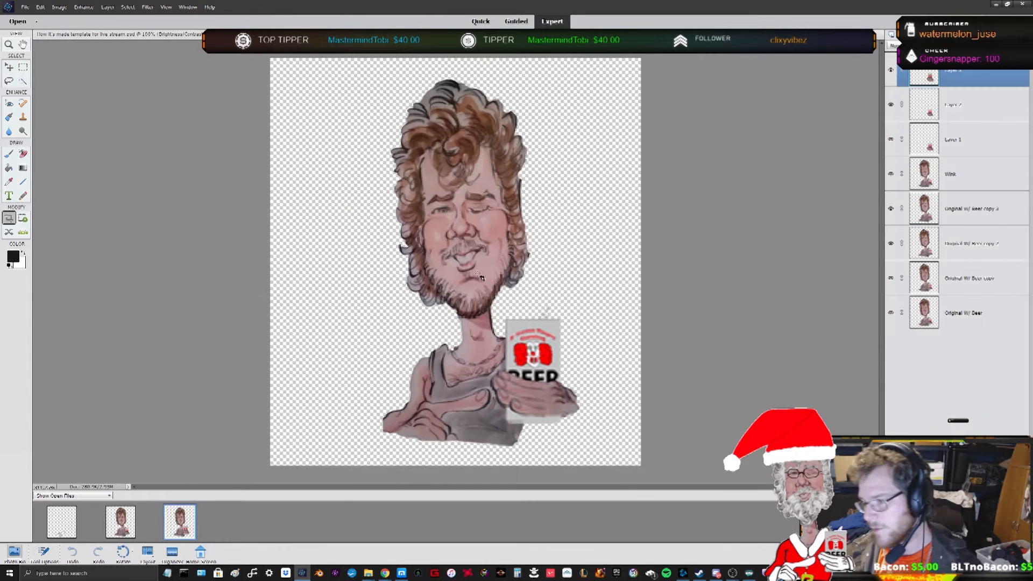
key("v")
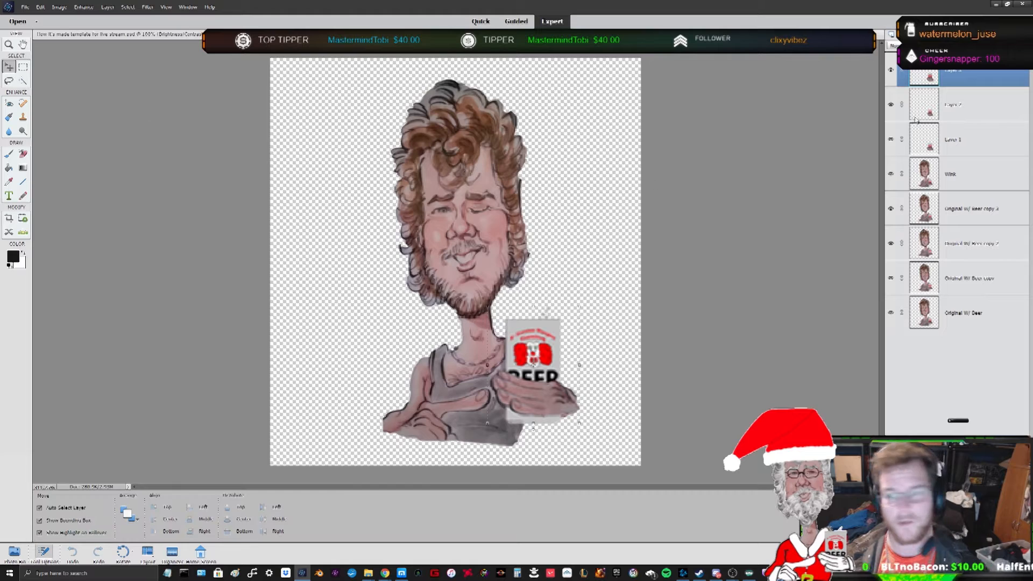
left_click(962, 105)
left_click(963, 137)
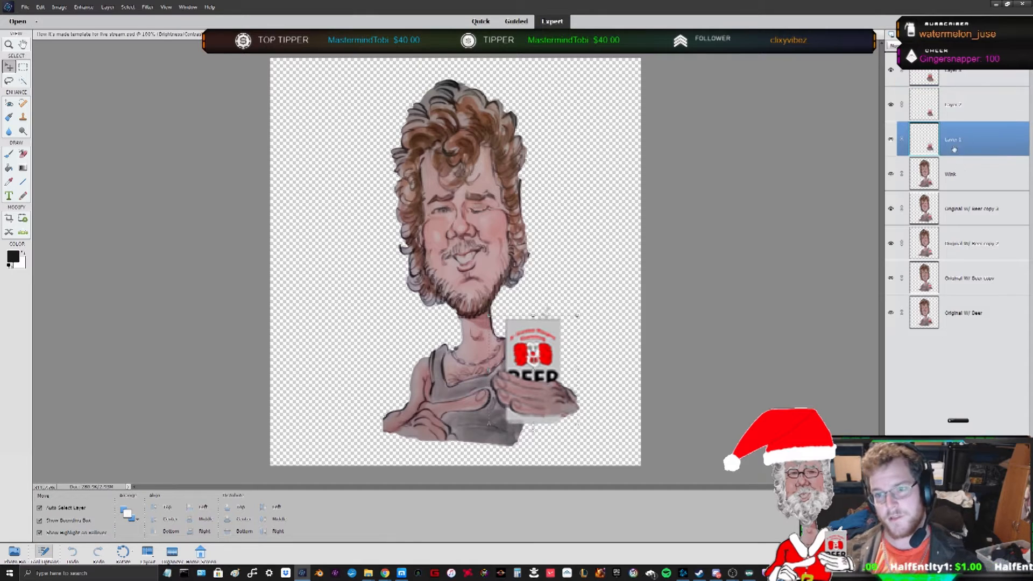
scroll(655, 288, "up", 3)
left_click(523, 356)
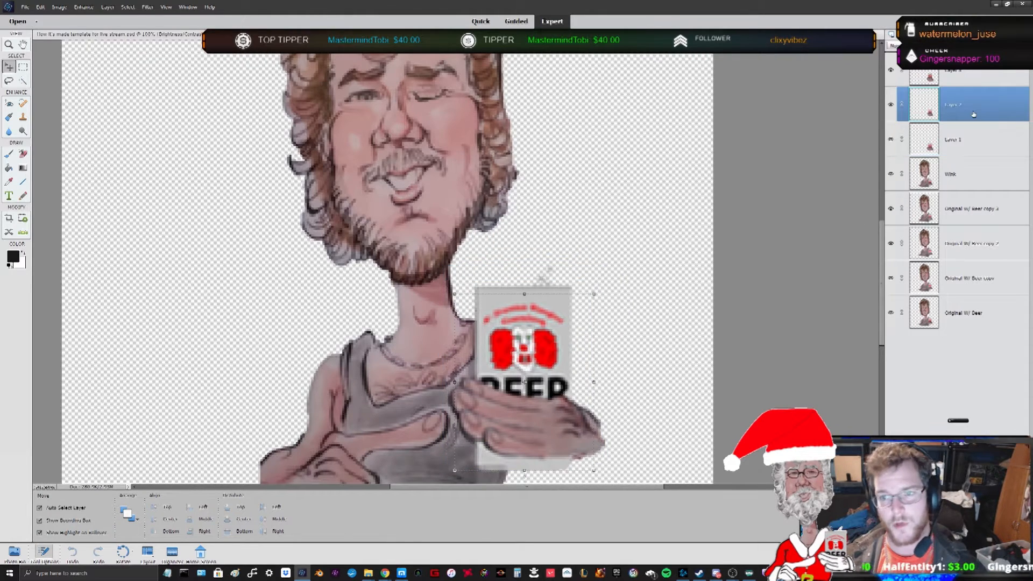
scroll(525, 358, "down", 1)
scroll(525, 358, "down", 2)
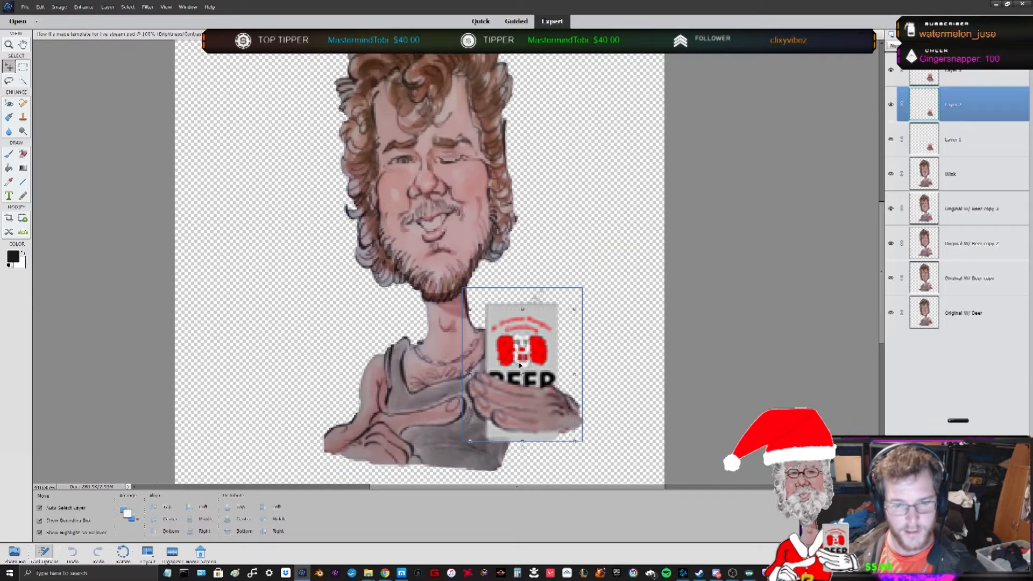
scroll(412, 420, "up", 1)
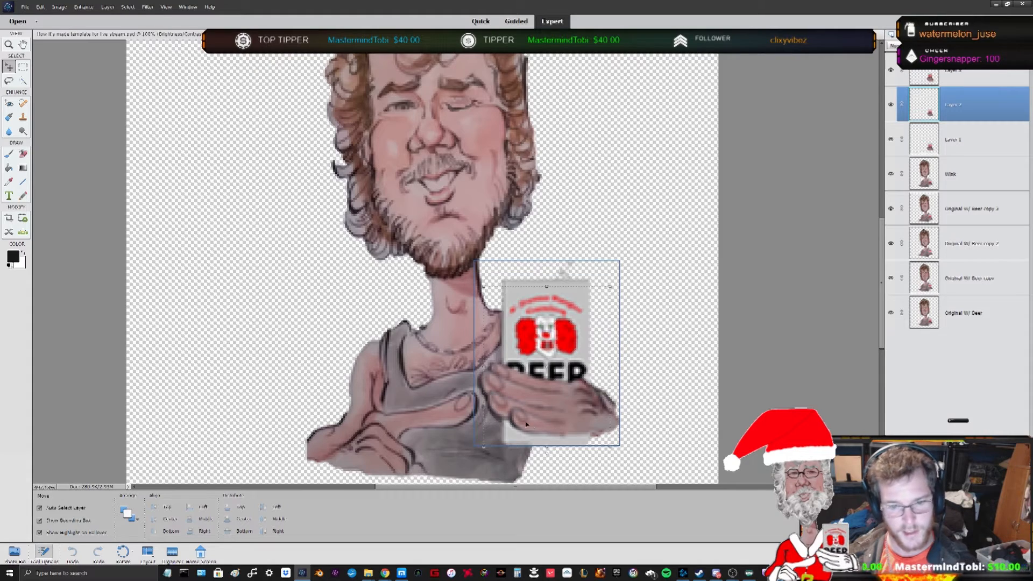
scroll(542, 411, "up", 2)
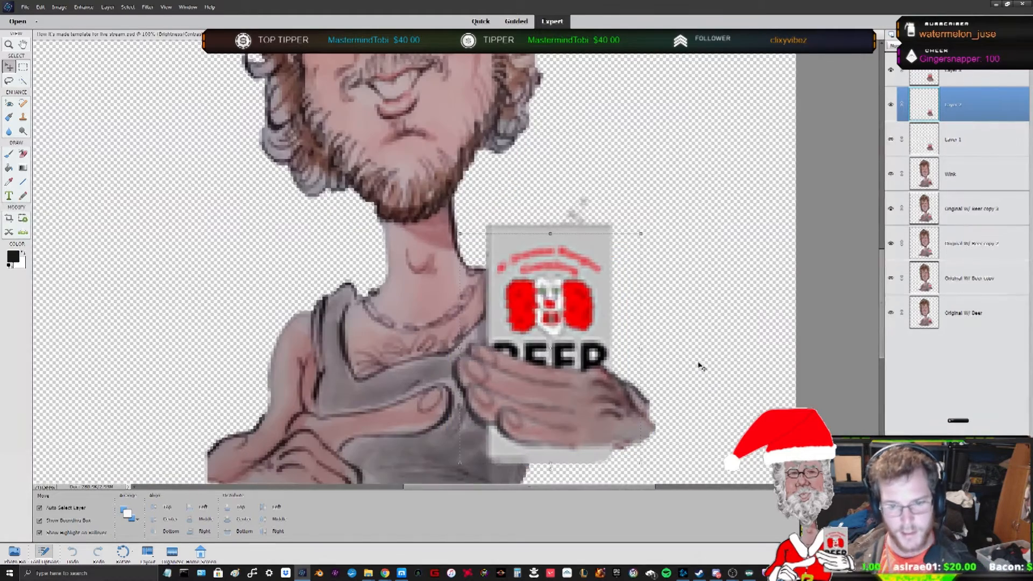
- Step through the layers in the stack to inspect each can frame
left_click_drag(883, 276, 886, 301)
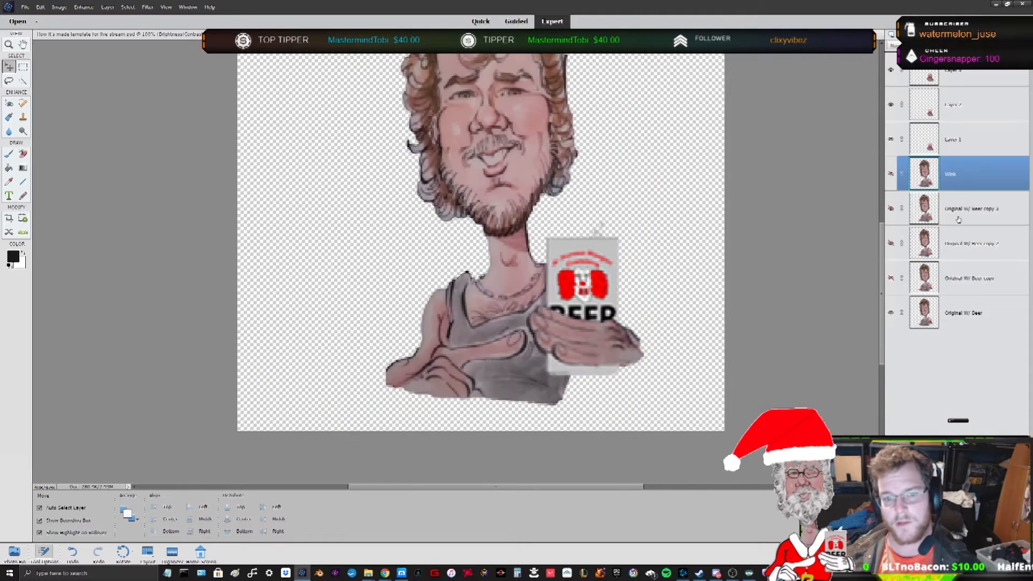
left_click(958, 242)
left_click(935, 140)
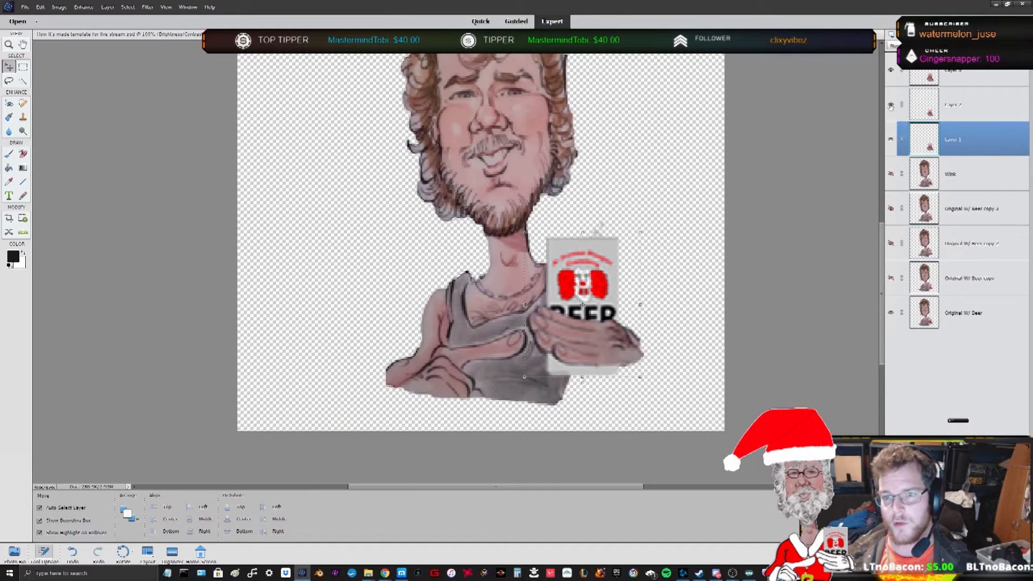
left_click(941, 183)
left_click(953, 248)
left_click(960, 282)
left_click(967, 319)
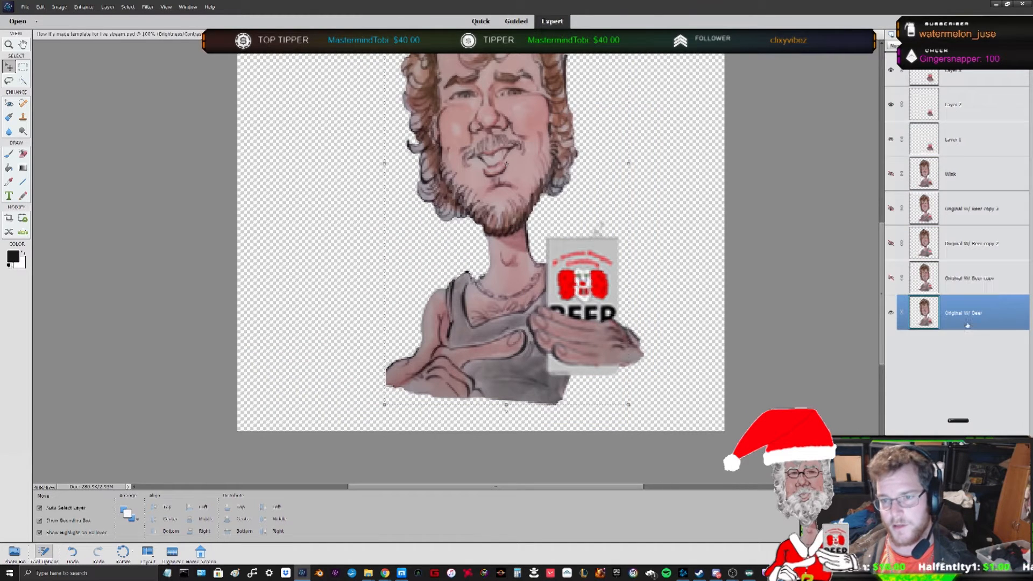
- Toggle visibility of the upper can layers to compare the can sizes
left_click(892, 107)
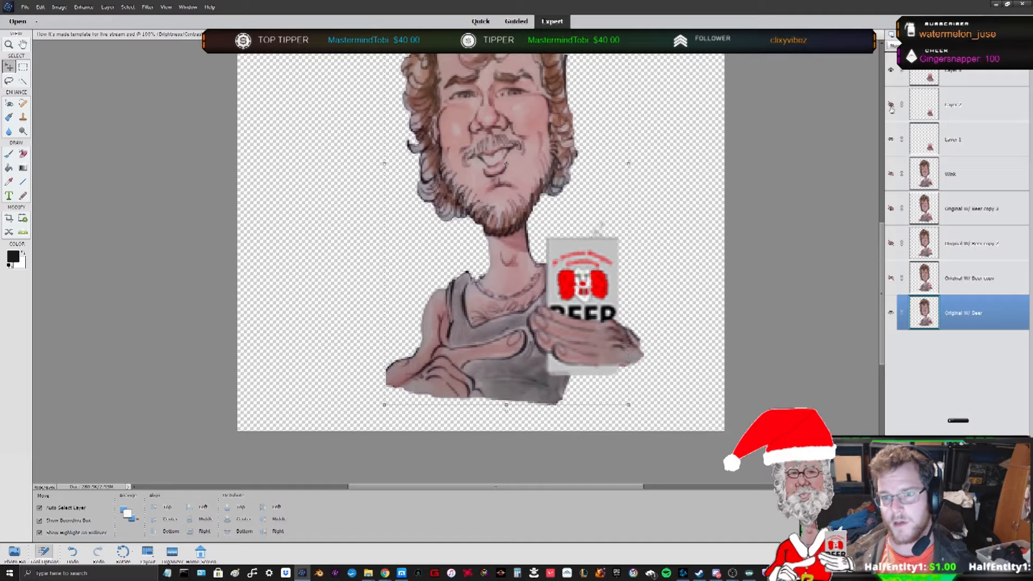
left_click(890, 72)
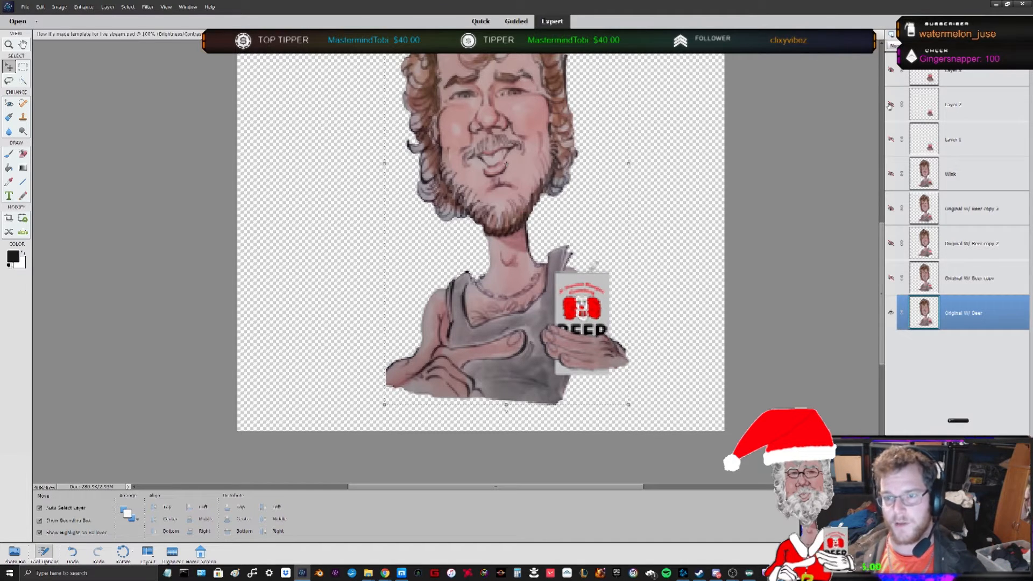
left_click(891, 139)
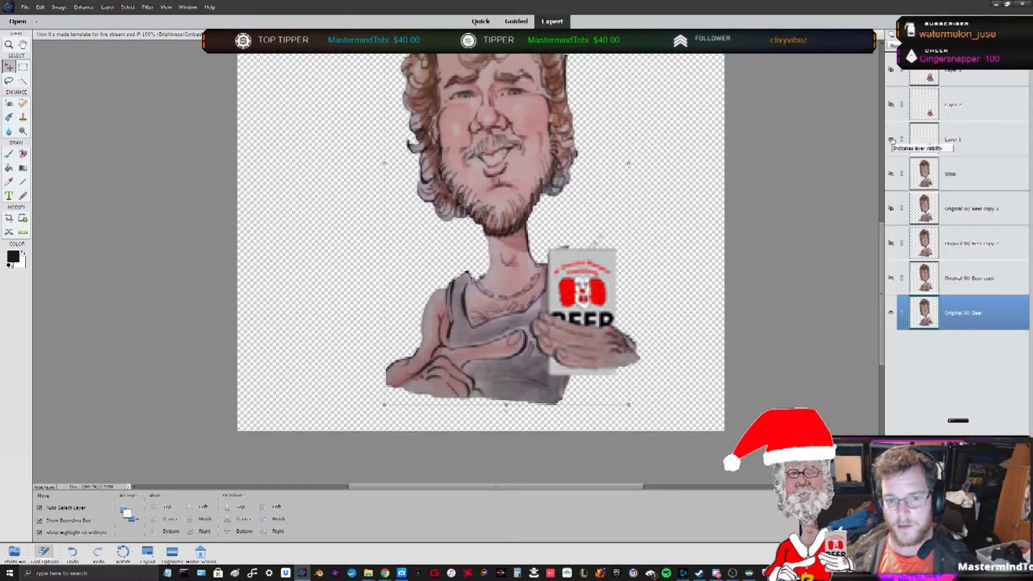
left_click(892, 140)
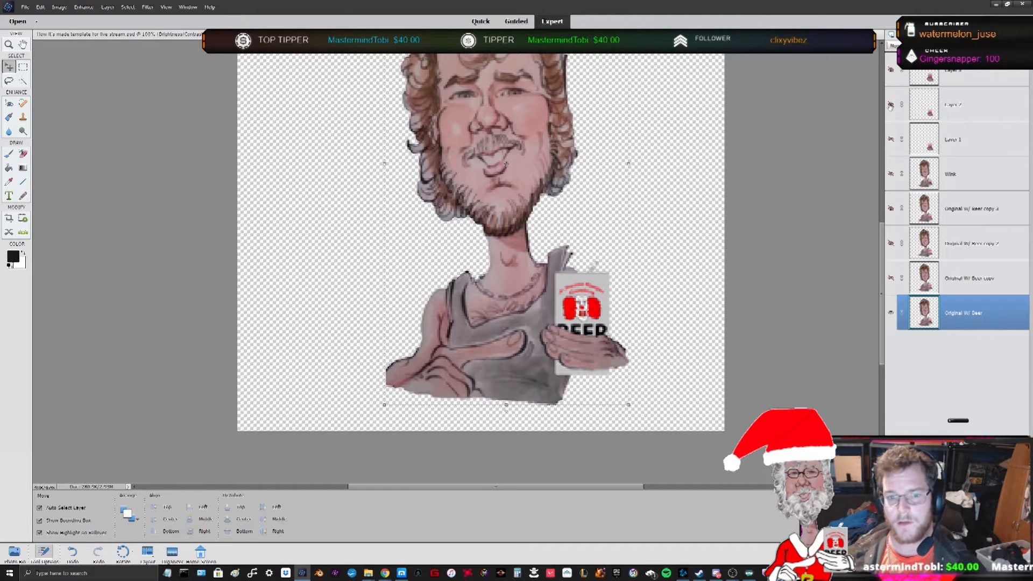
left_click(890, 106)
left_click(891, 106)
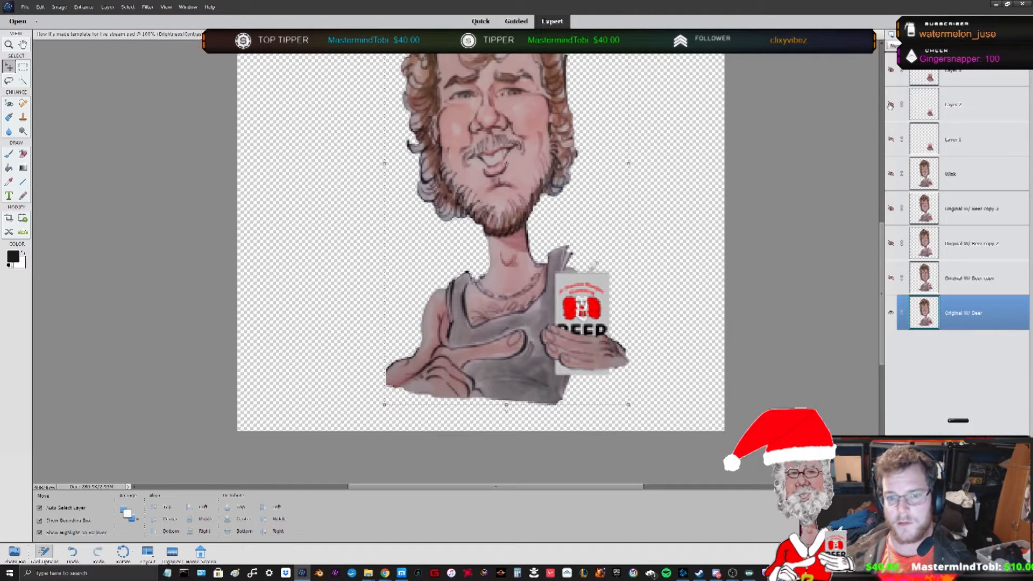
left_click(892, 70)
left_click(892, 70)
- Rename the second can layer from the top
double_click(964, 105)
type("mid can")
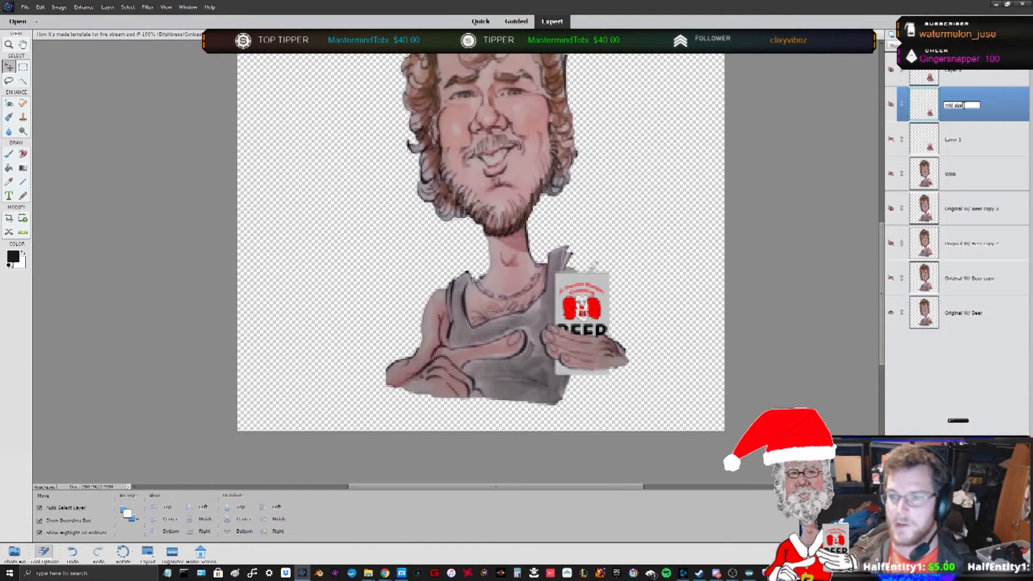
key("Return")
- Make two duplicates of the med can layer
left_click(951, 145)
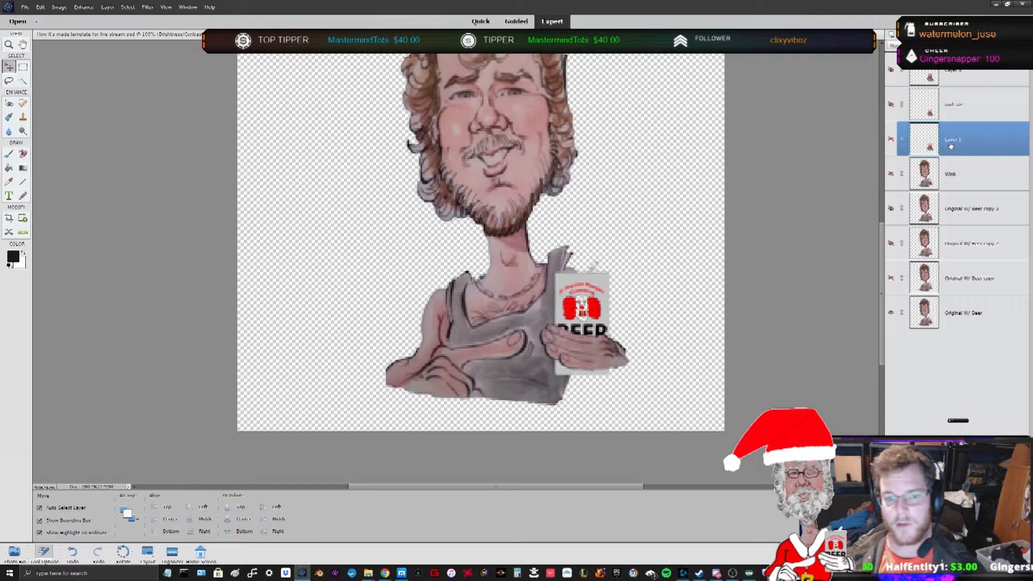
key("ctrl+j")
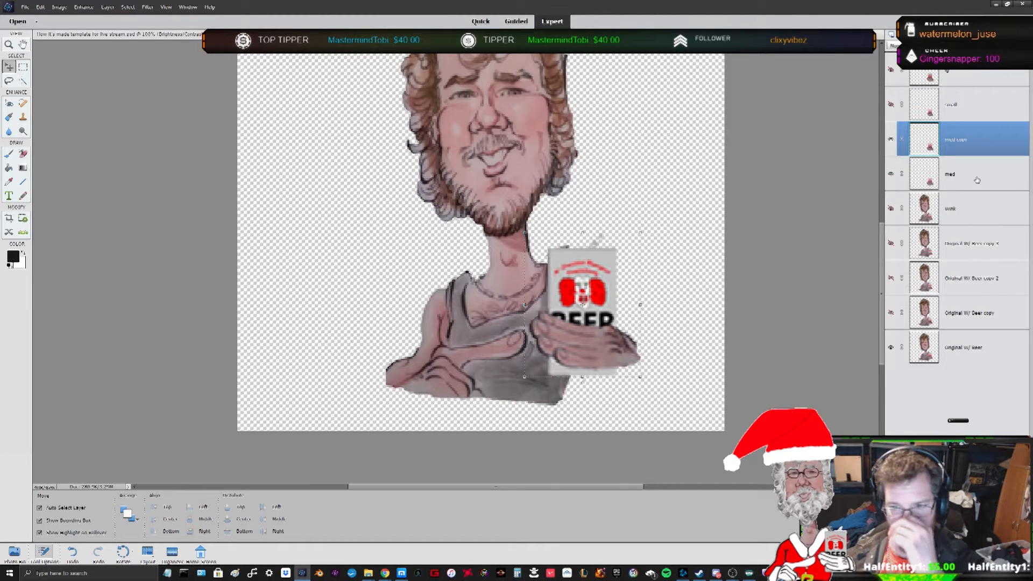
right_click(977, 181)
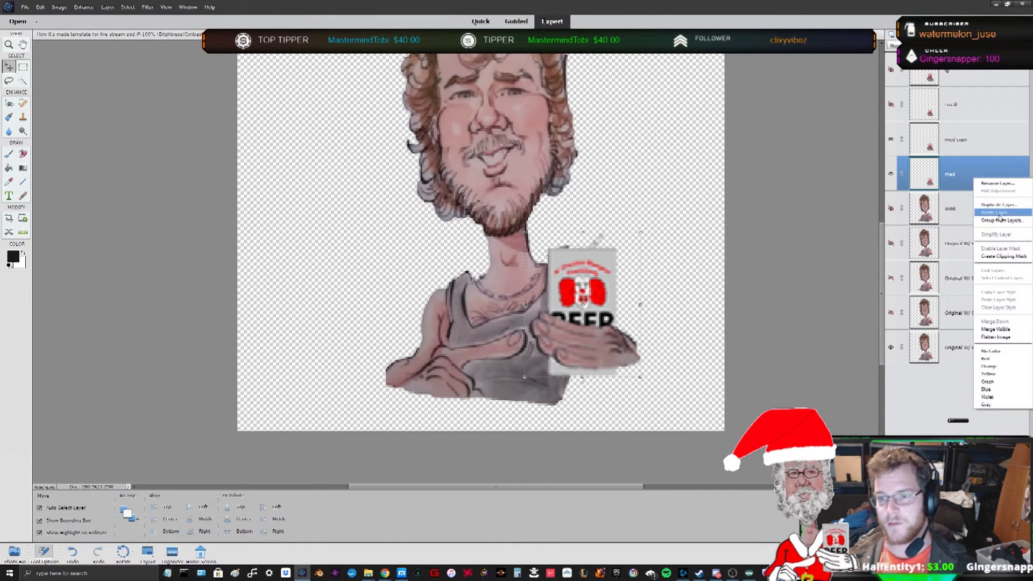
left_click(999, 207)
key("Return")
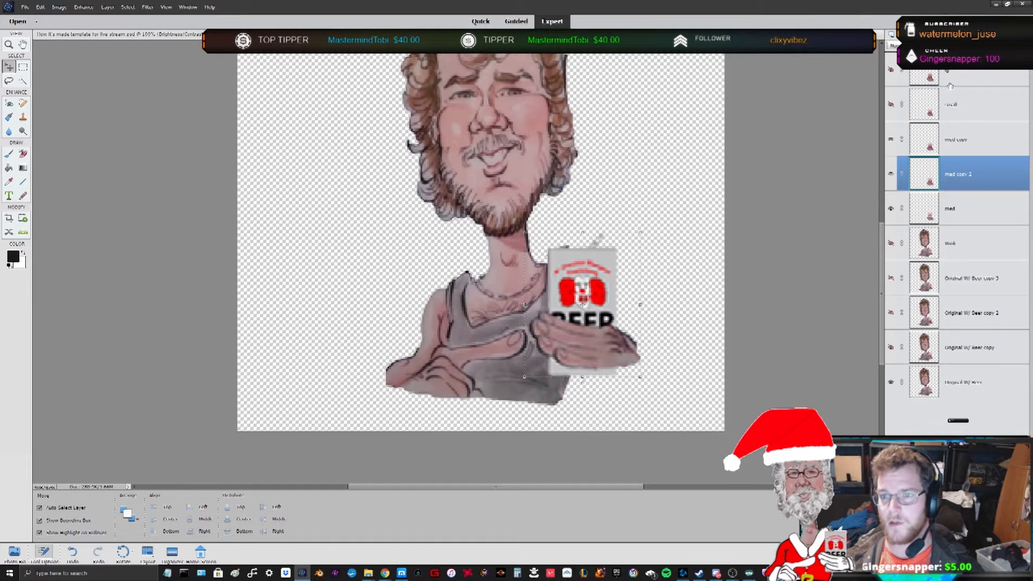
- Duplicate the top lg can layer
right_click(953, 84)
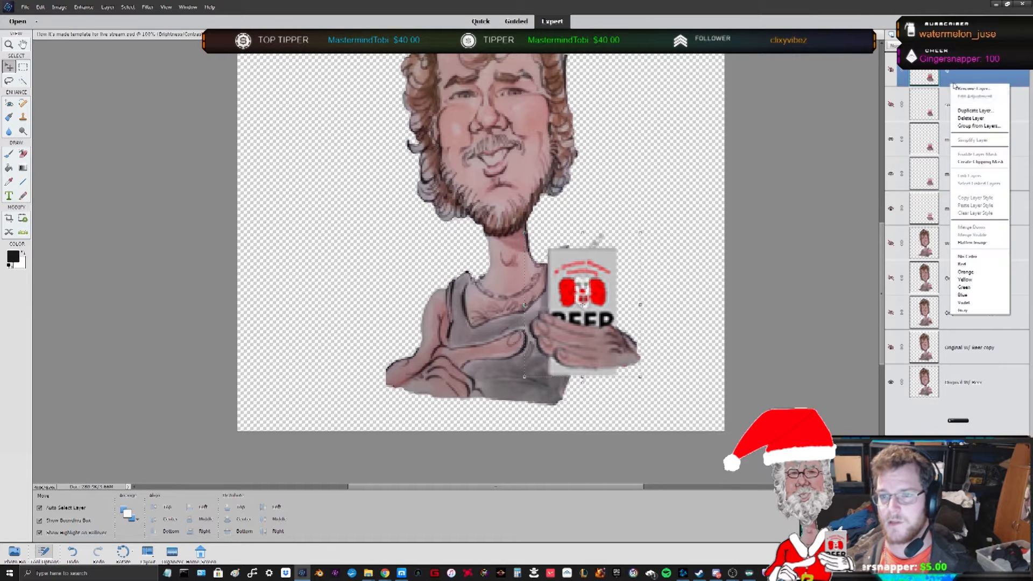
left_click(992, 111)
left_click(589, 182)
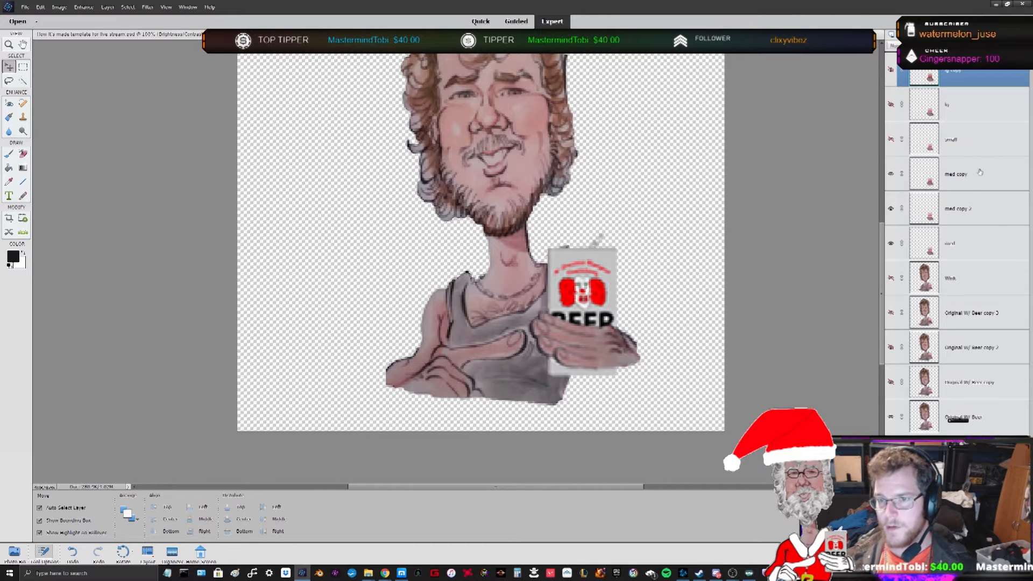
- Duplicate the small can layer
right_click(980, 144)
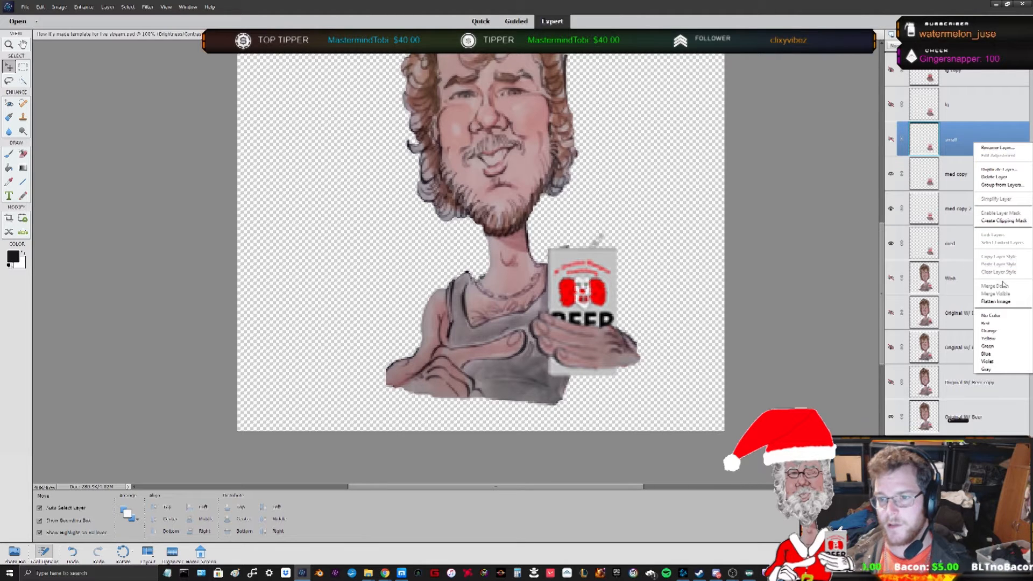
left_click(1003, 170)
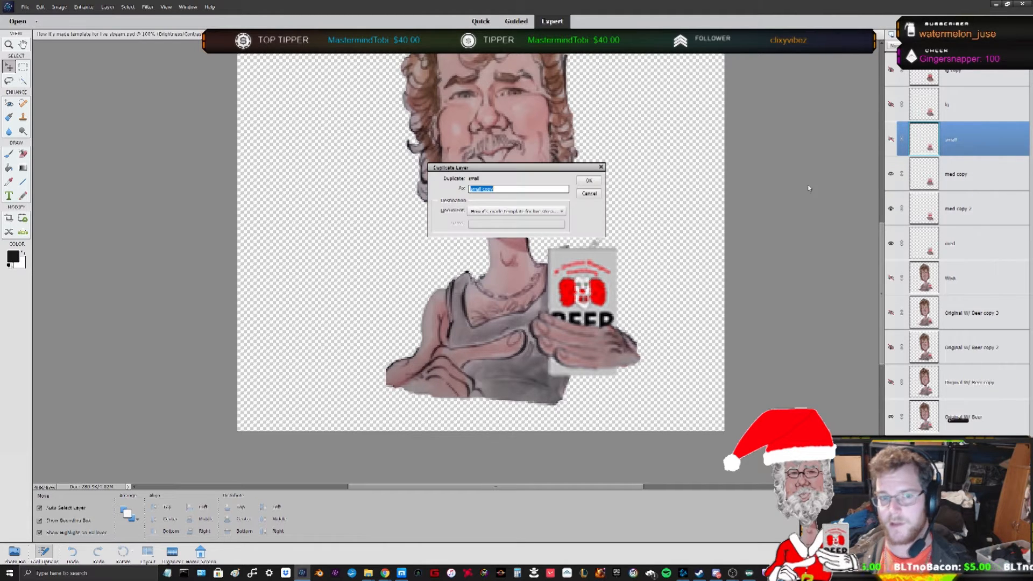
left_click(590, 180)
- Preview the layers as an animated GIF in Save for Web, then cancel the dialog
left_click(961, 312)
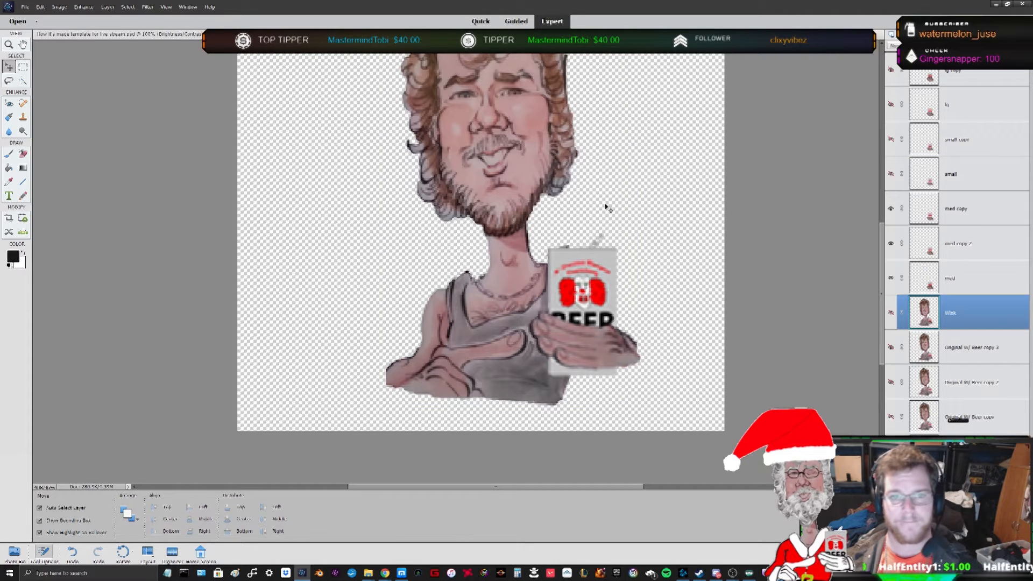
left_click(25, 7)
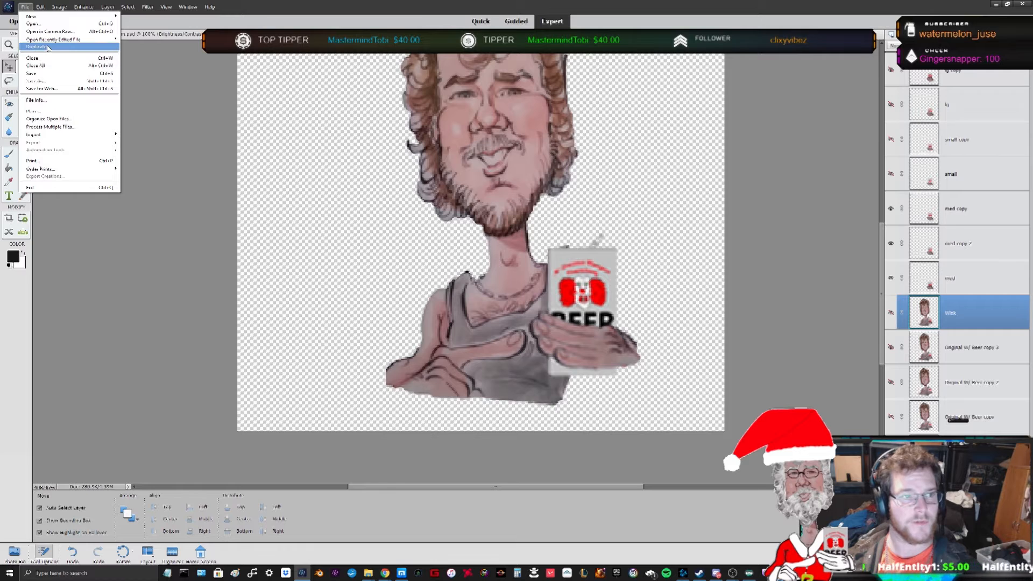
left_click(49, 90)
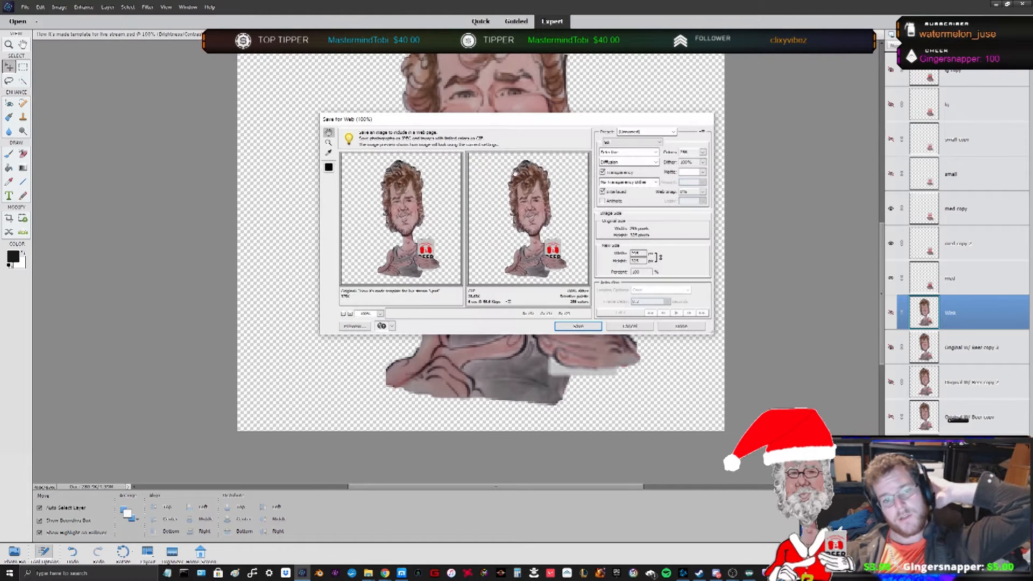
left_click(648, 132)
left_click(645, 131)
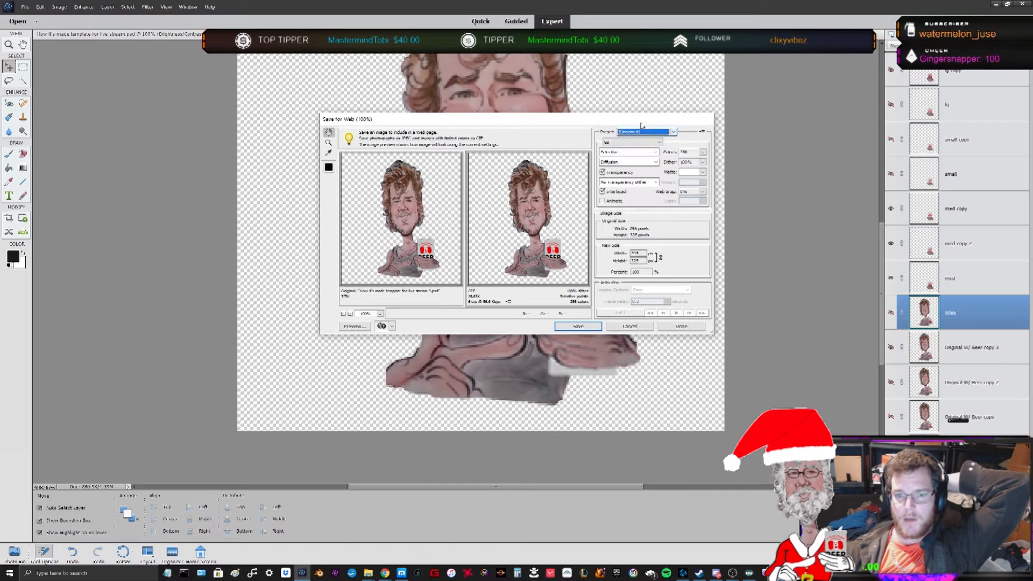
left_click(603, 202)
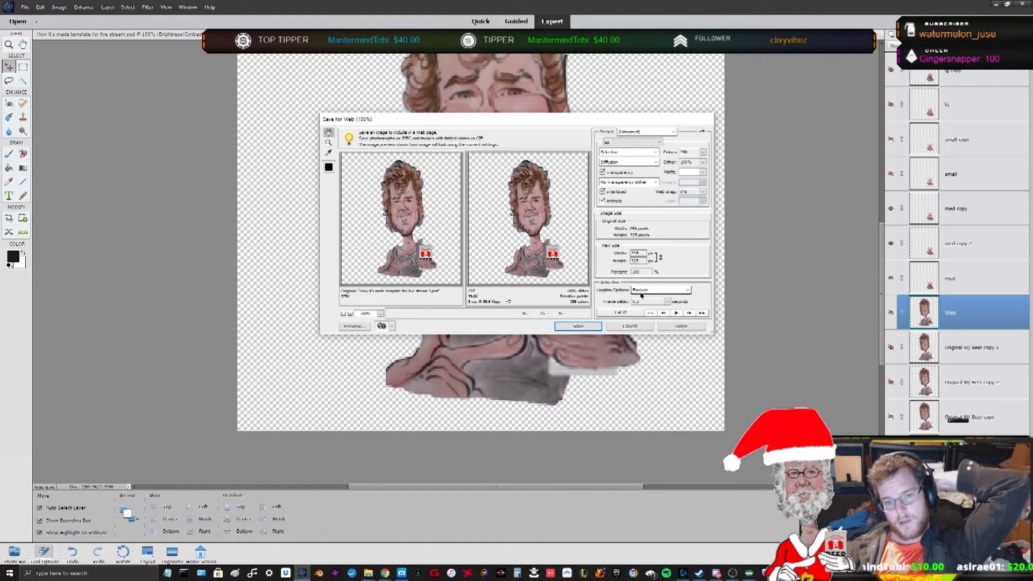
left_click(677, 313)
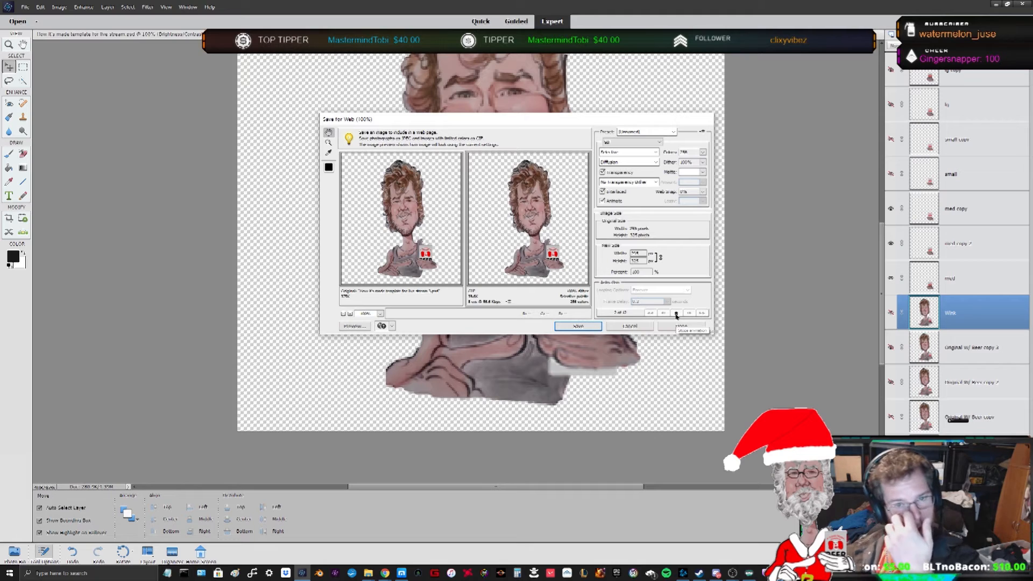
left_click(676, 314)
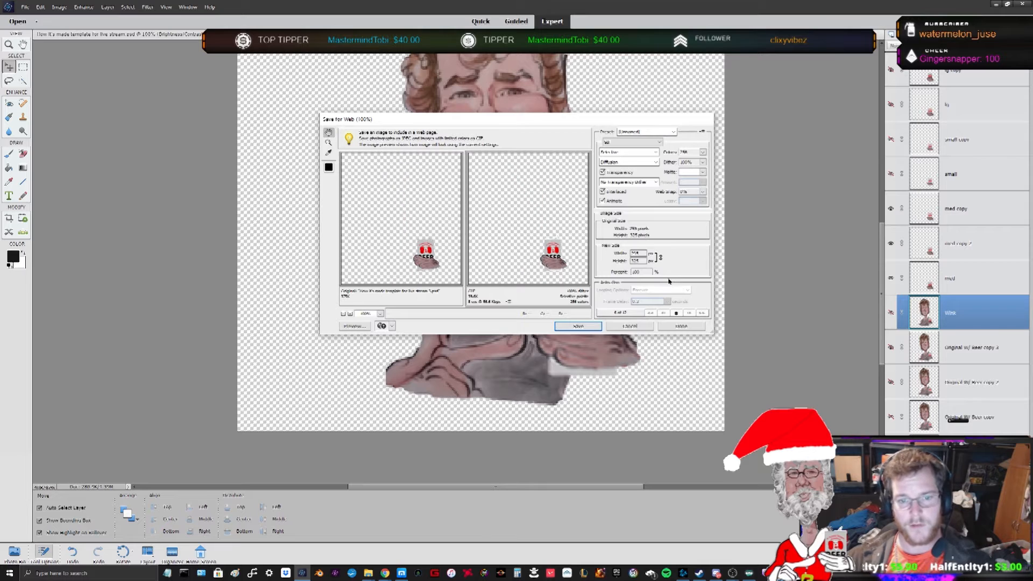
left_click(646, 327)
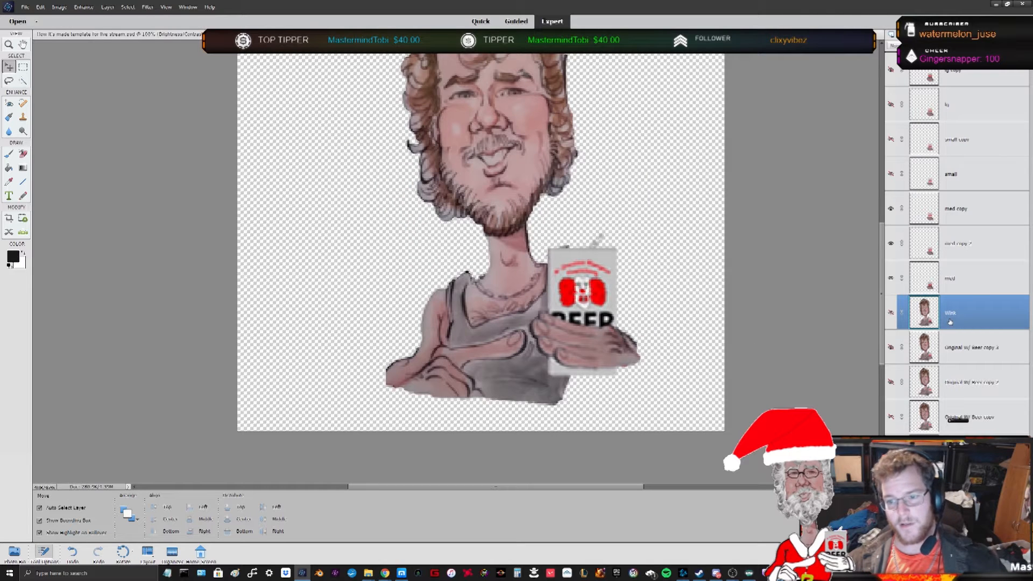
- Move the med layer beneath the Wink layer and toggle visibility of the med copy layers above it
left_click(967, 286)
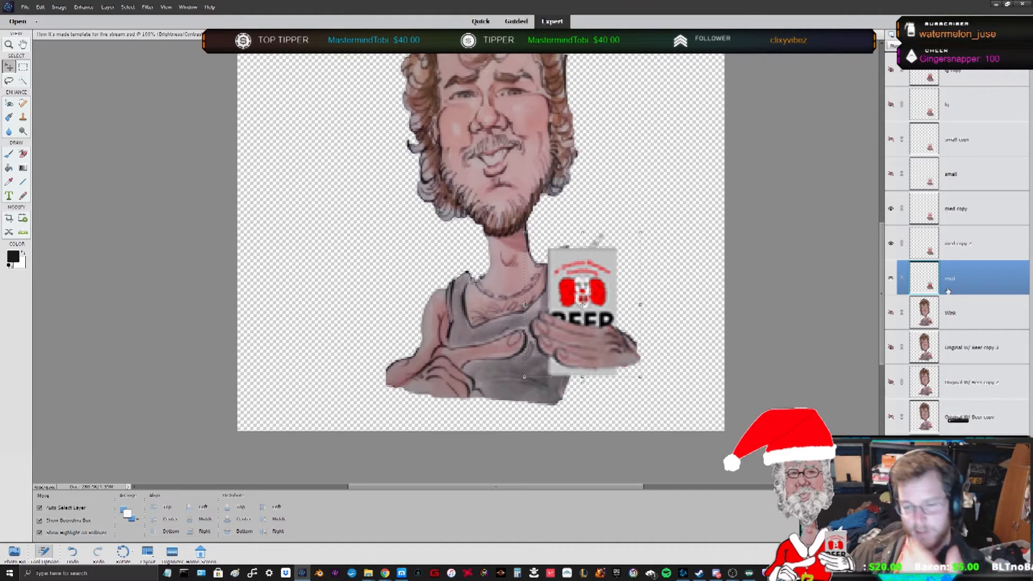
left_click_drag(956, 293, 967, 326)
left_click(892, 278)
left_click(891, 243)
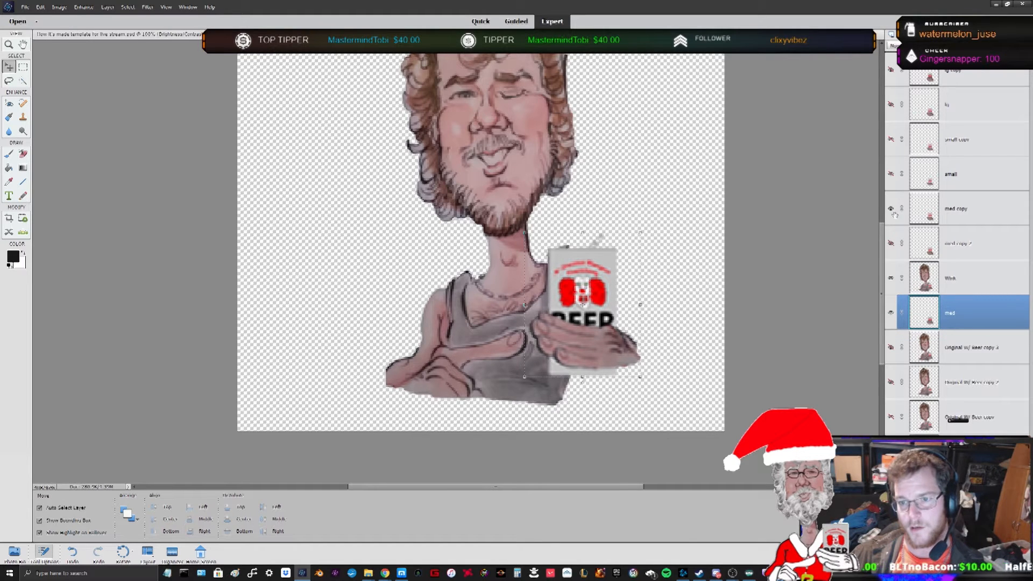
left_click(892, 209)
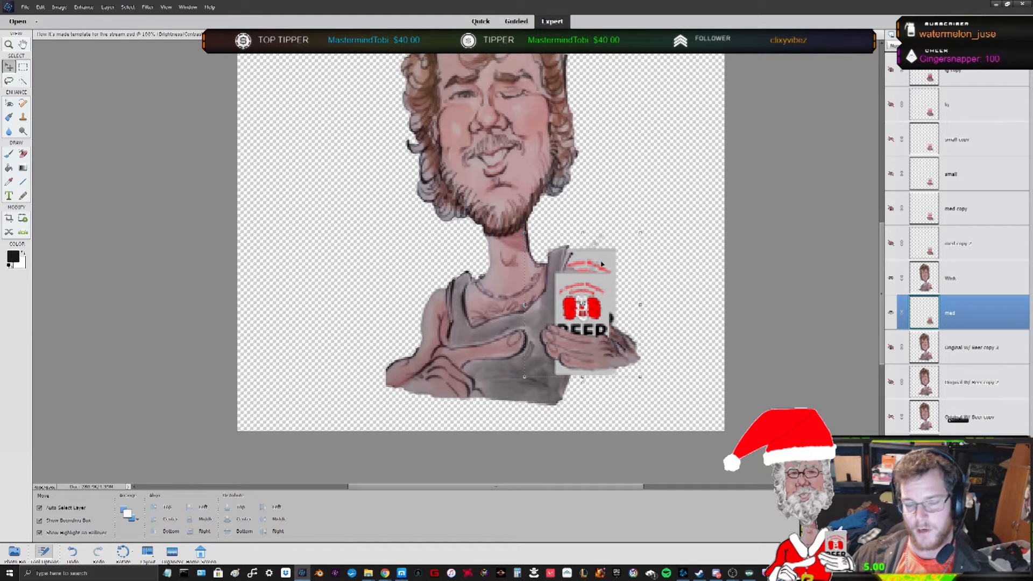
- Move the med layer above the Wink layer and toggle its visibility repeatedly to compare can sizes
left_click_drag(956, 313, 957, 268)
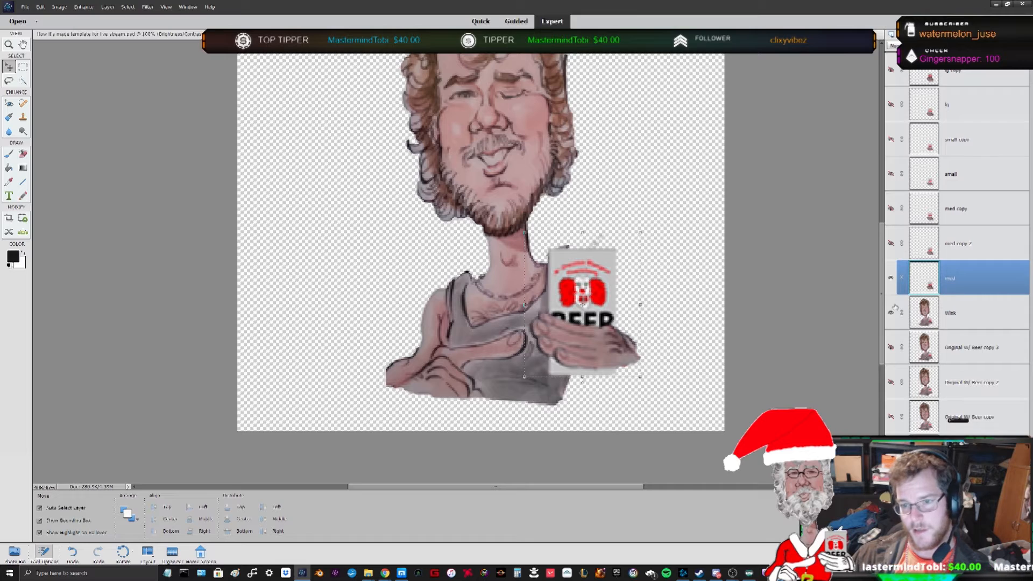
left_click(892, 278)
left_click(891, 278)
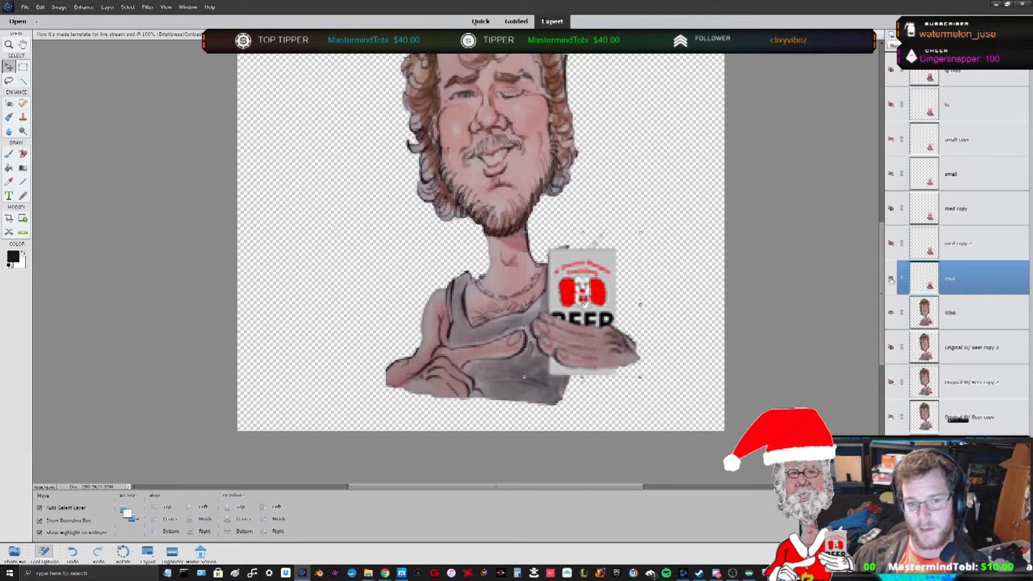
left_click(892, 278)
left_click(891, 279)
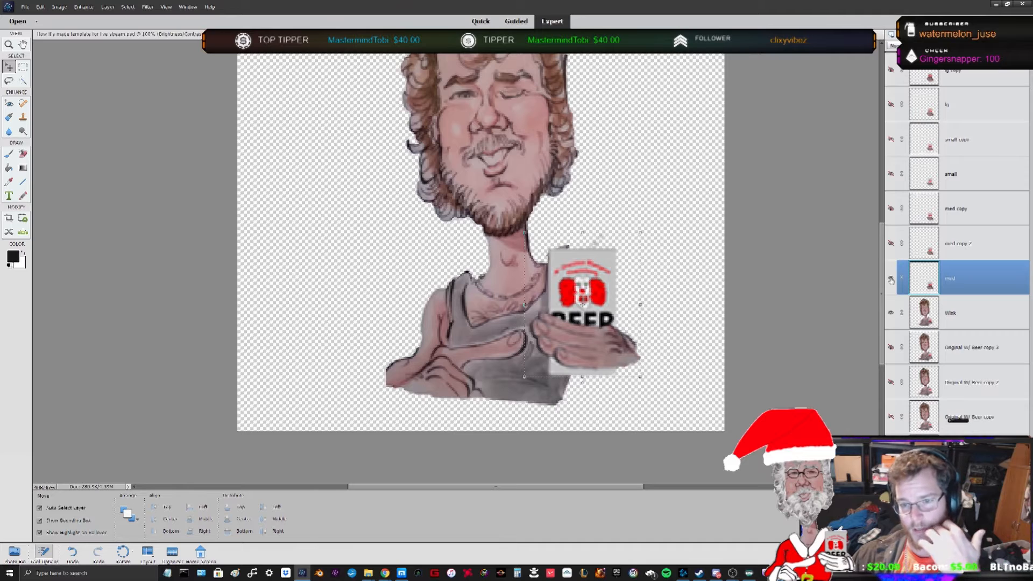
left_click(892, 278)
left_click(892, 278)
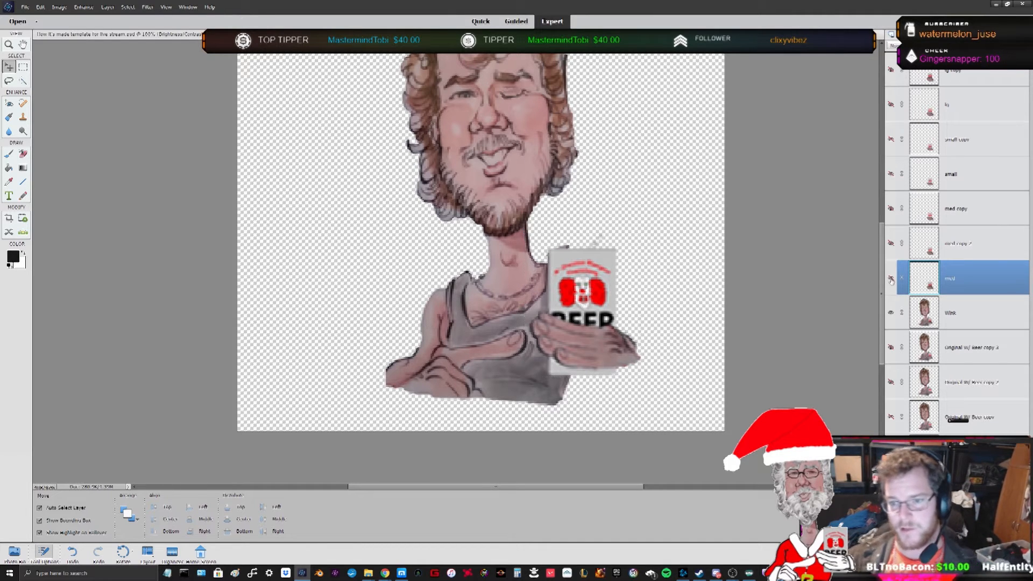
left_click(891, 278)
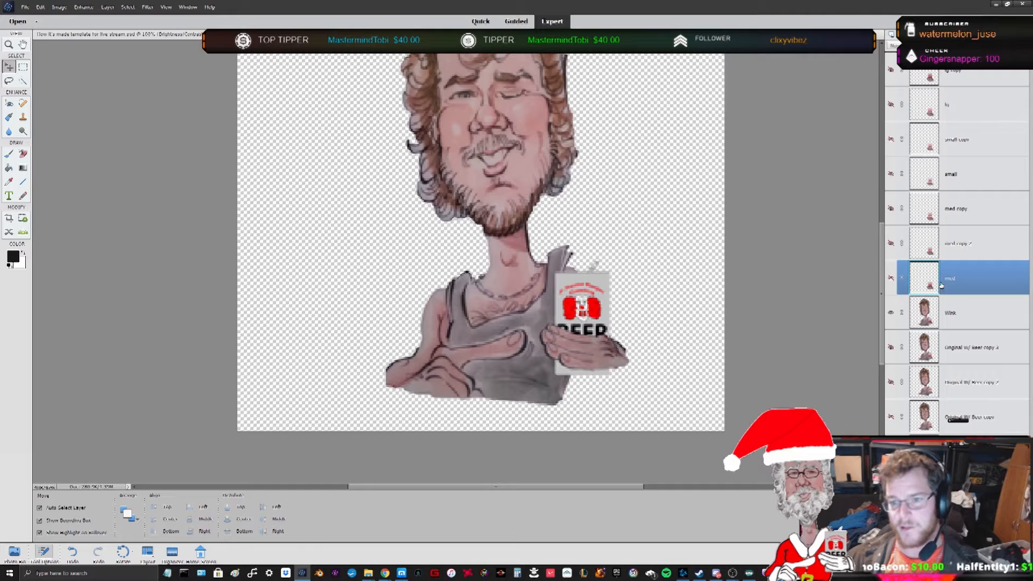
left_click(891, 278)
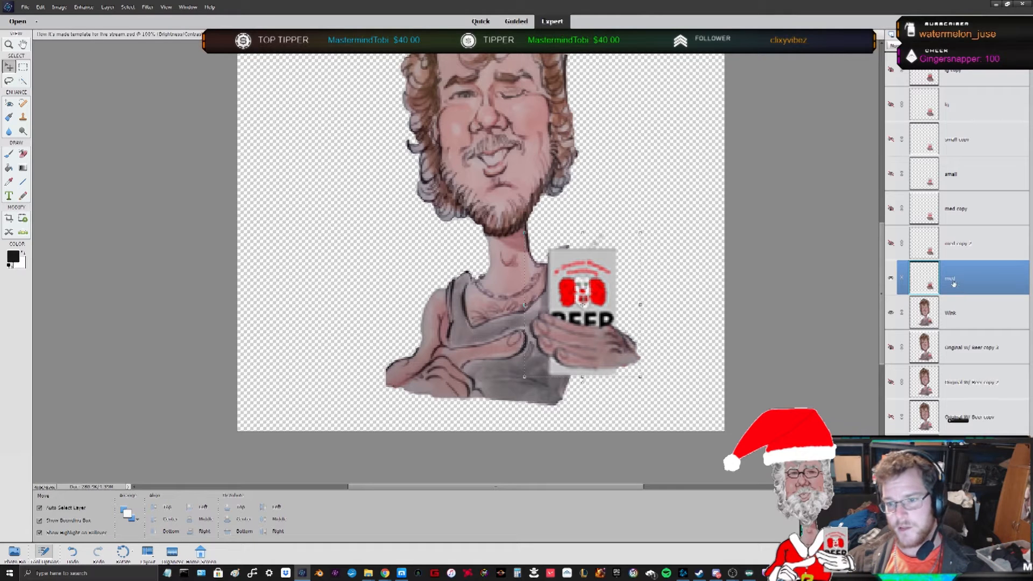
- Move the small copy layer directly above the Wink layer and merge the two layers
left_click(933, 141)
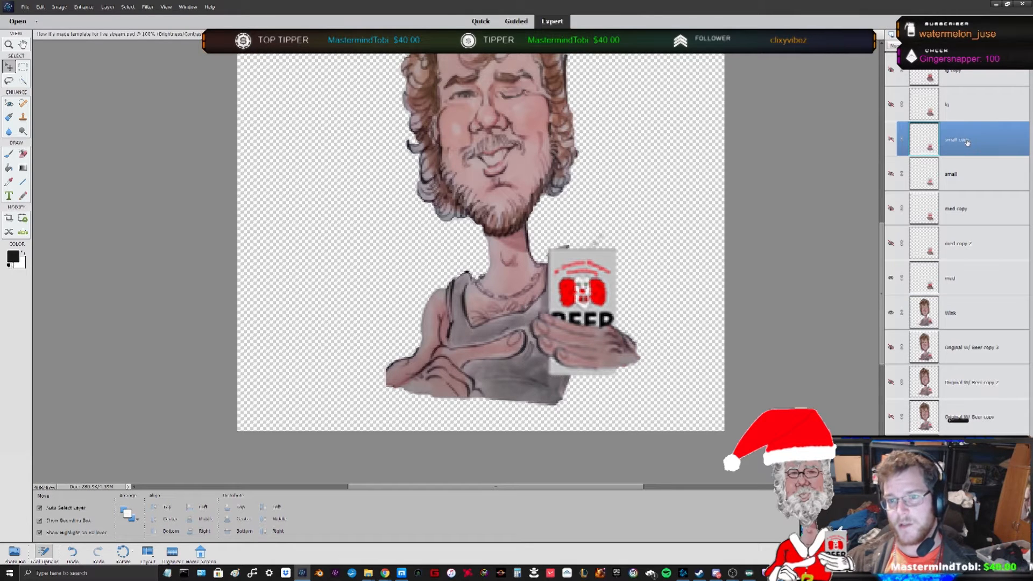
left_click(891, 278)
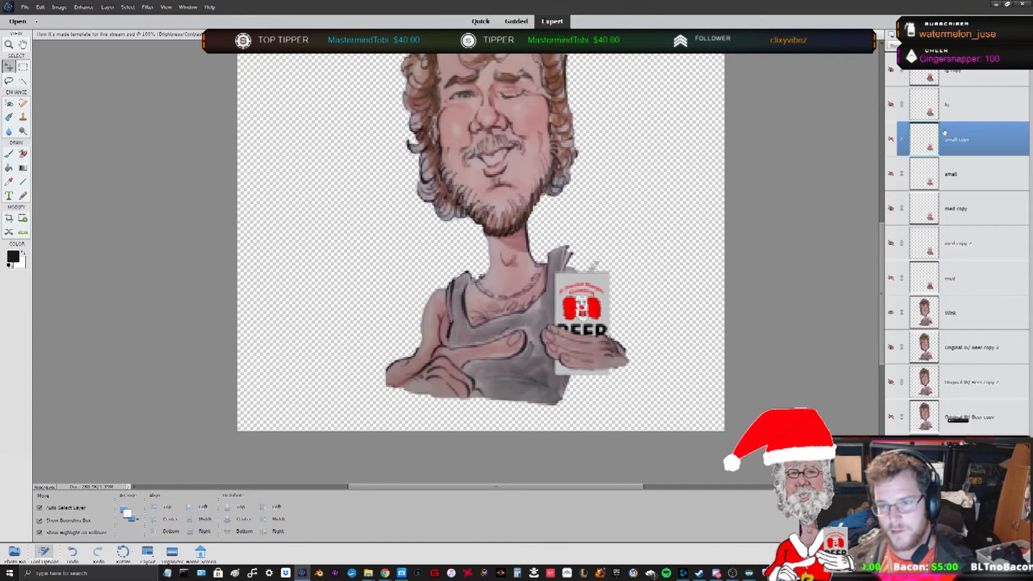
left_click(892, 139)
left_click_drag(964, 146, 966, 280)
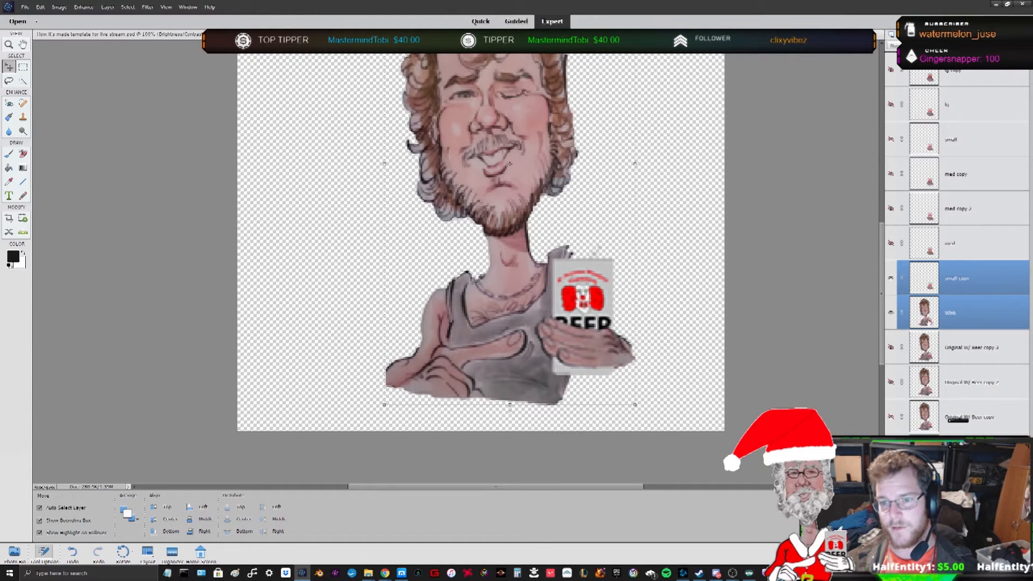
right_click(975, 282)
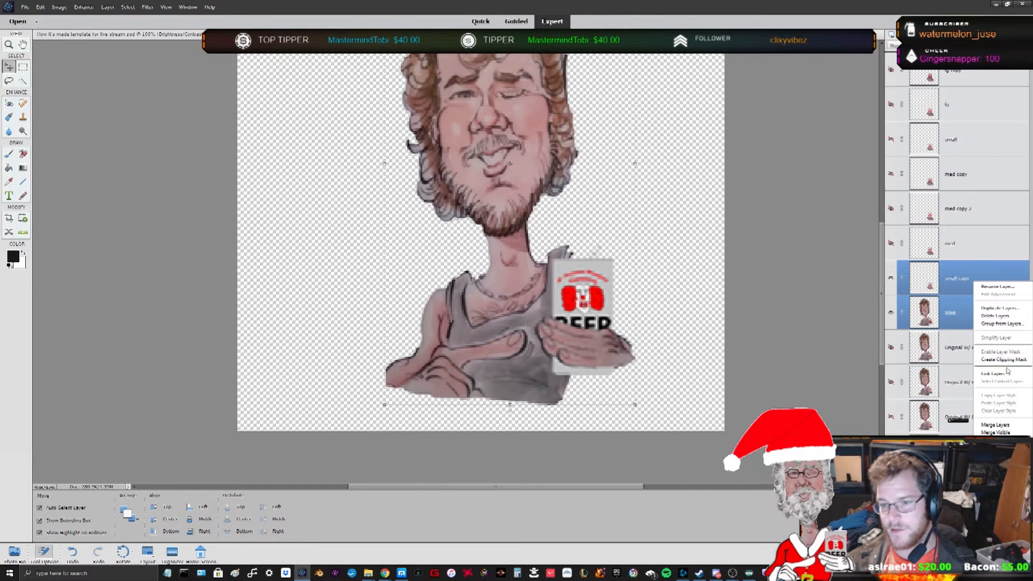
left_click(1014, 426)
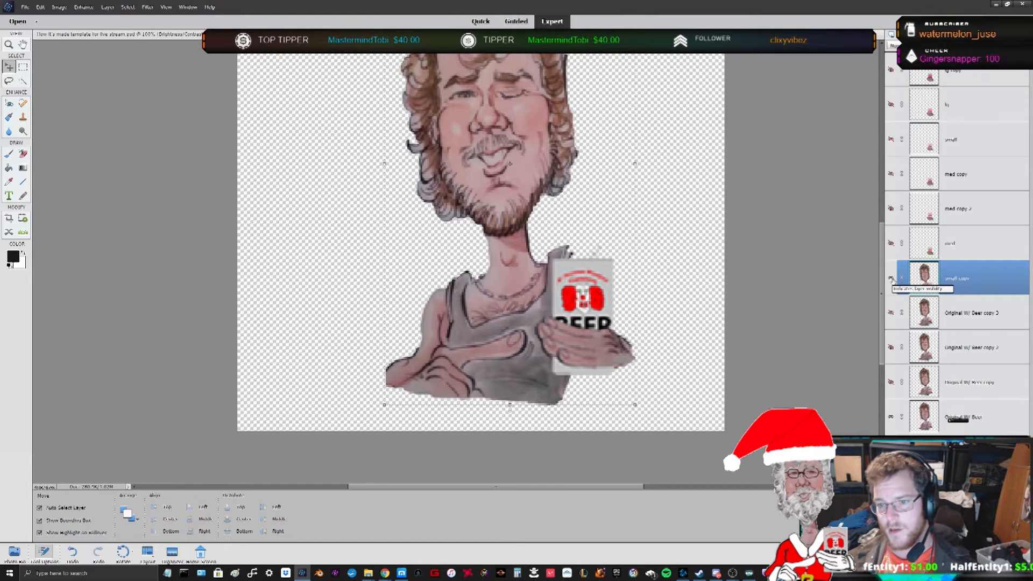
- Rename the merged layer 'small copy with wink' and move it to the bottom of the layer stack
right_click(967, 279)
left_click(982, 285)
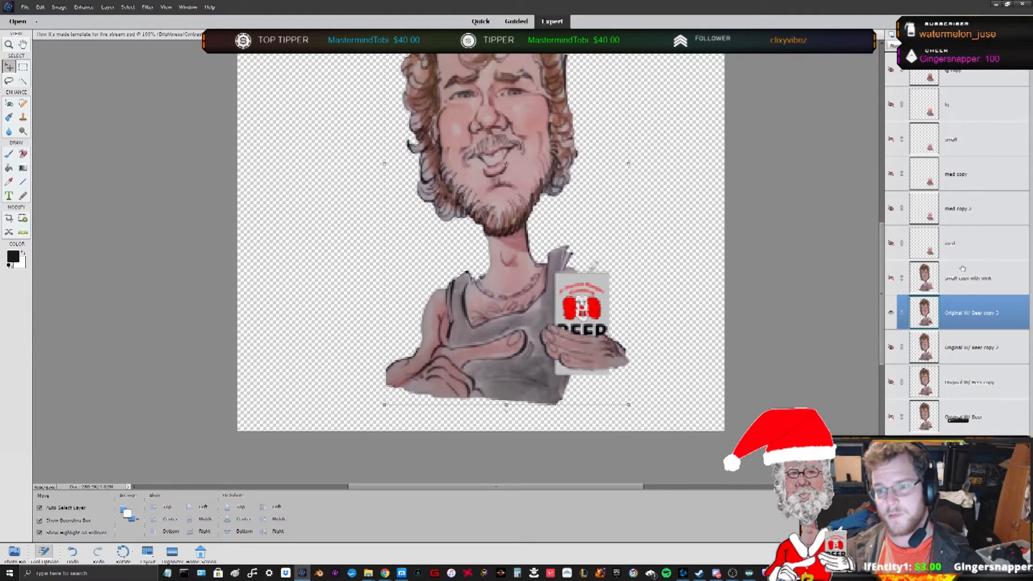
left_click_drag(965, 279, 962, 417)
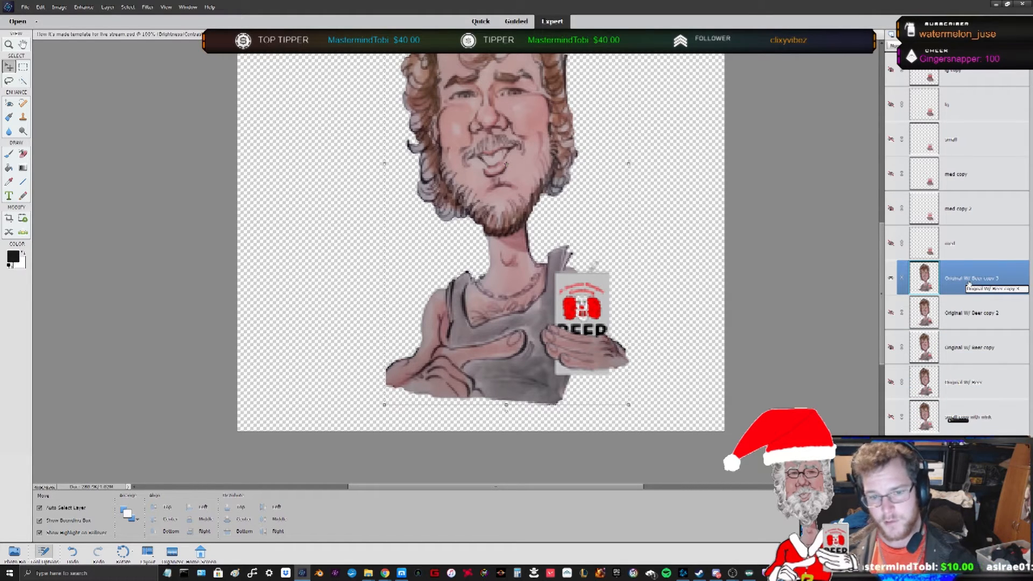
- Try merging the small layer with the Original W/ Beer copy 3 layer and moving it lower, and undo those changes
left_click(891, 243)
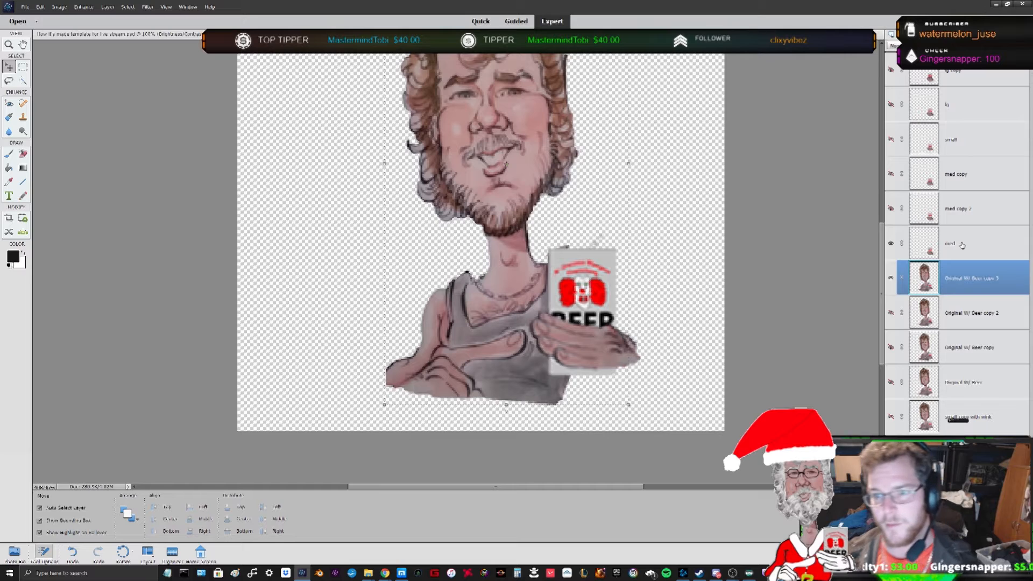
key("ctrl+z")
left_click(984, 245, "ctrl")
left_click(985, 246, "ctrl")
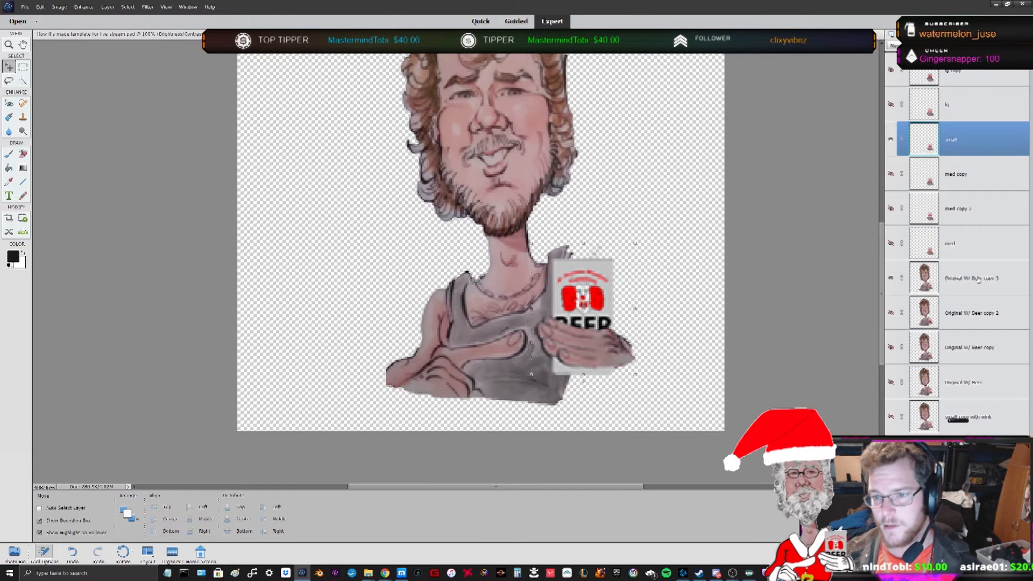
left_click(979, 278, "ctrl")
right_click(979, 278)
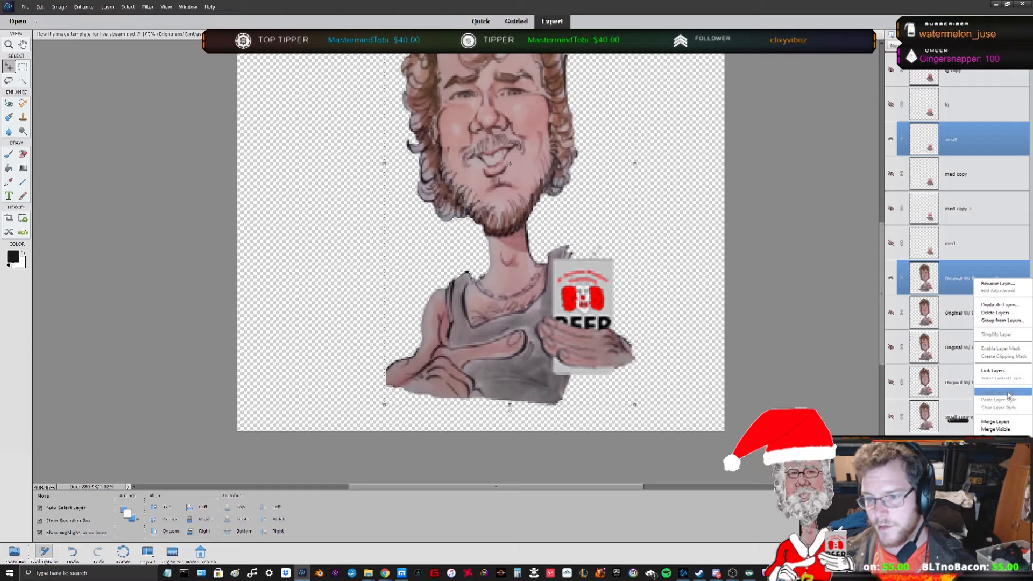
left_click(1005, 422)
left_click_drag(956, 141, 968, 359)
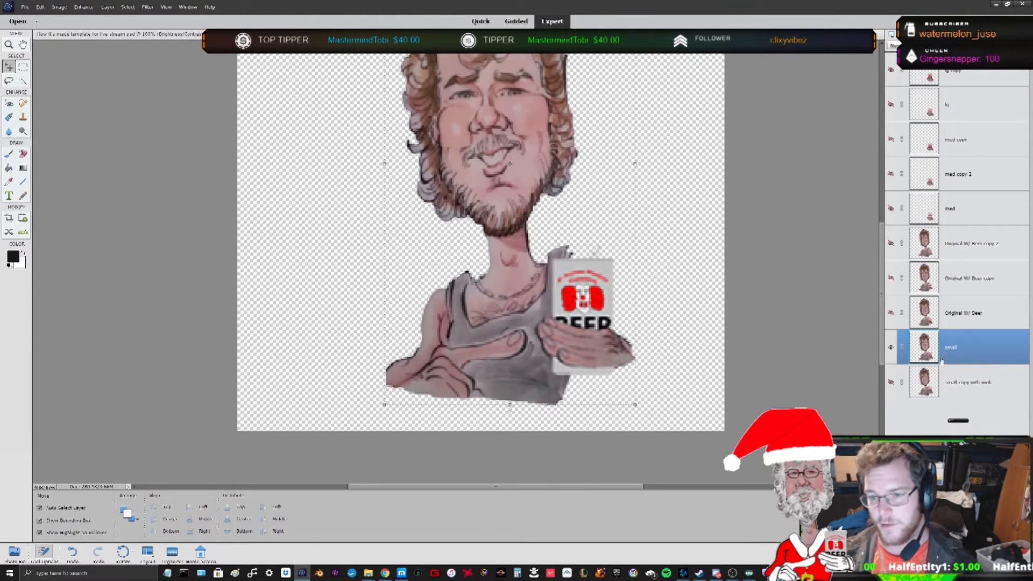
key("ctrl+z")
key("ctrl+z")
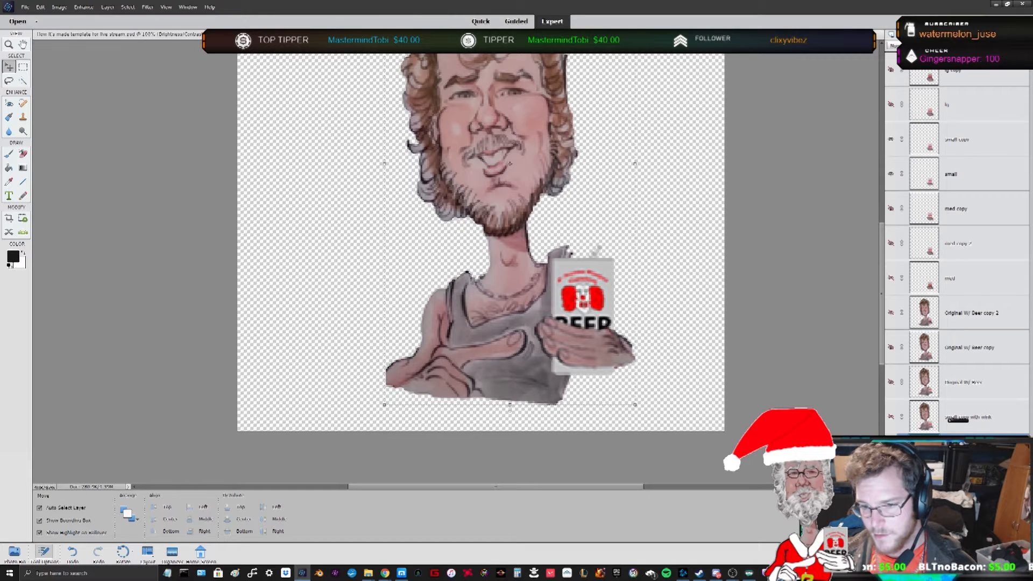
- Merge the med copy layer with the Original W/ Beer copy 2 layer
right_click(970, 453)
left_click(998, 226)
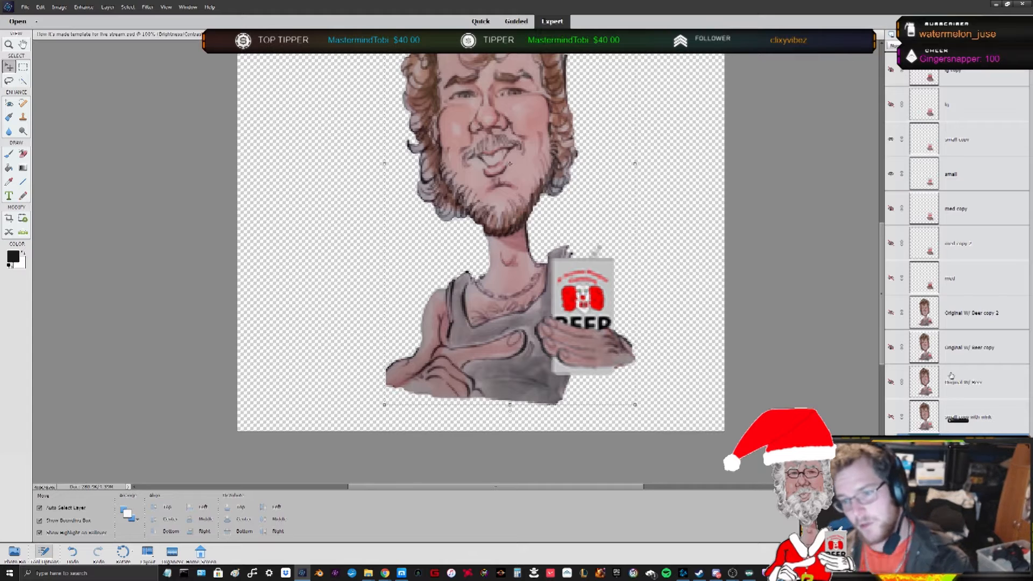
left_click(891, 382)
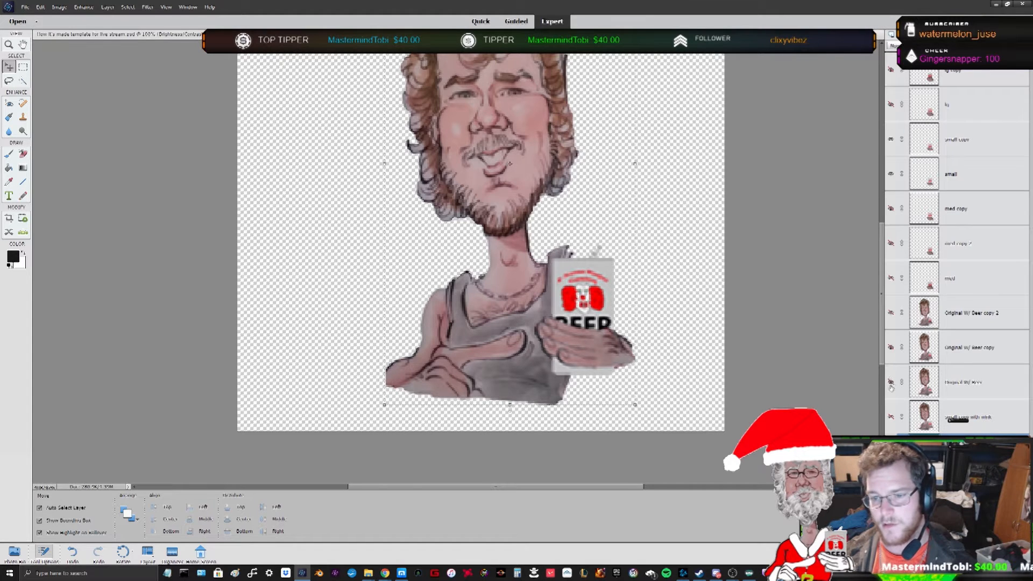
left_click(891, 313)
left_click(979, 326)
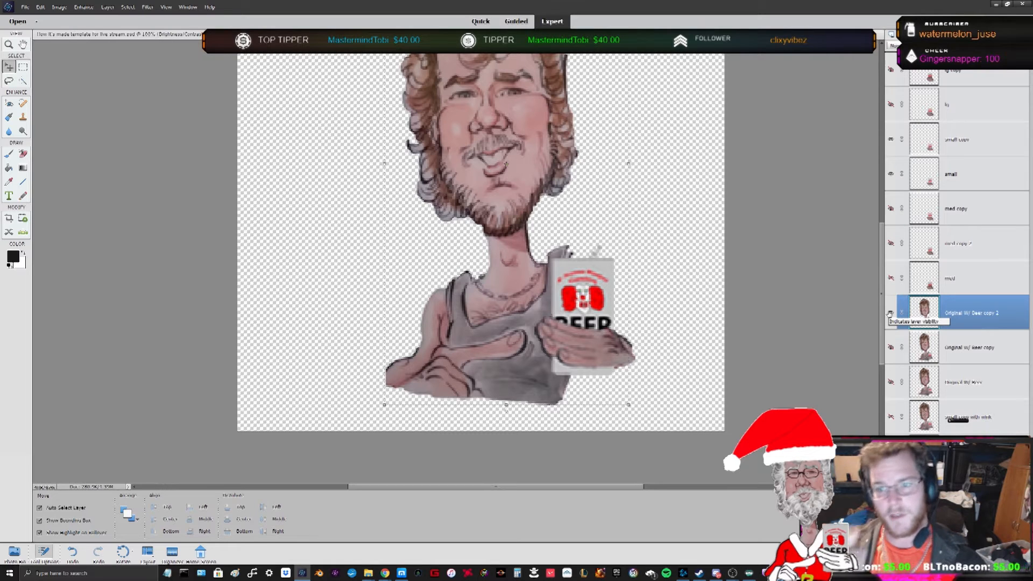
left_click(963, 216, "ctrl")
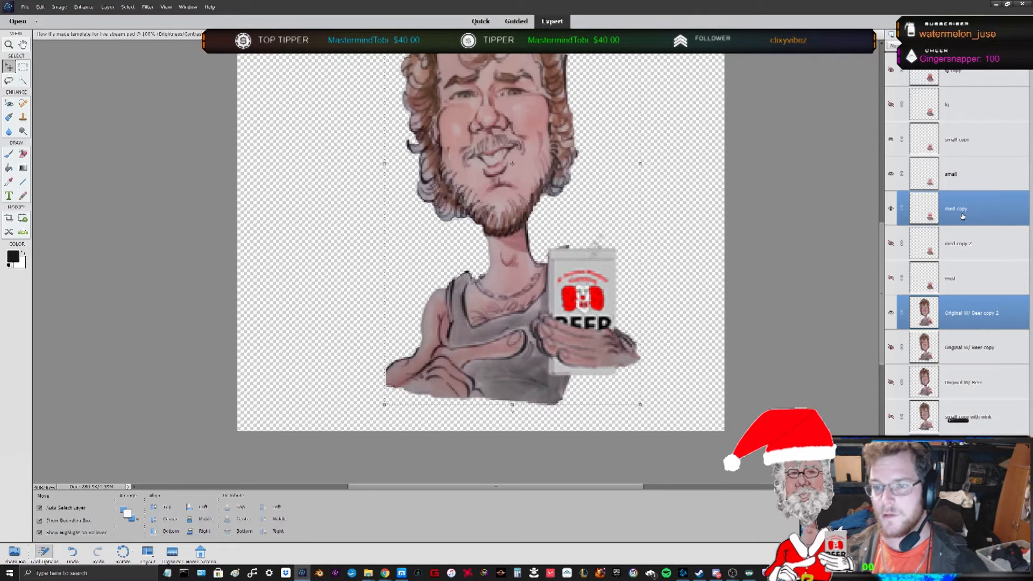
right_click(963, 216)
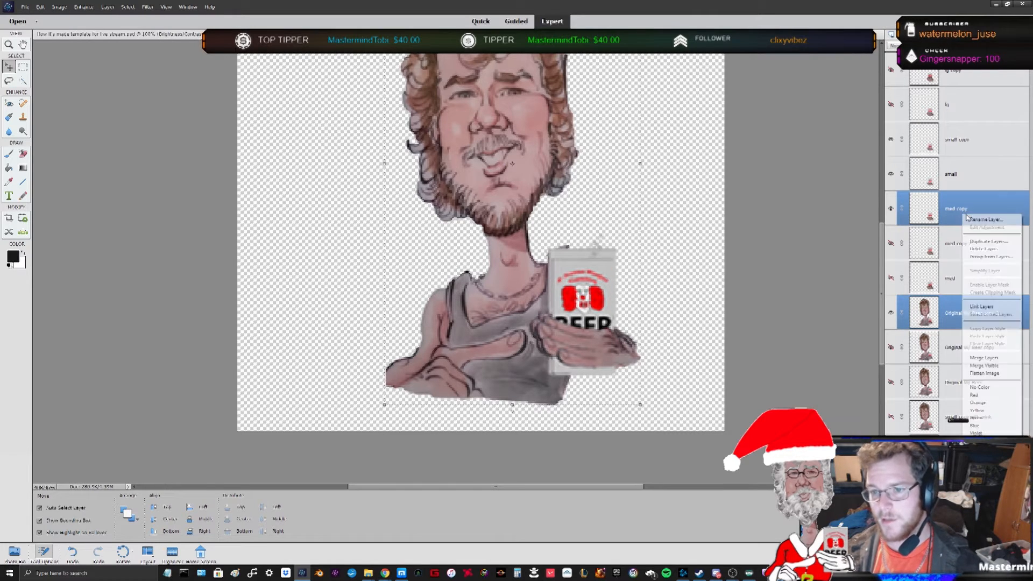
left_click(979, 358)
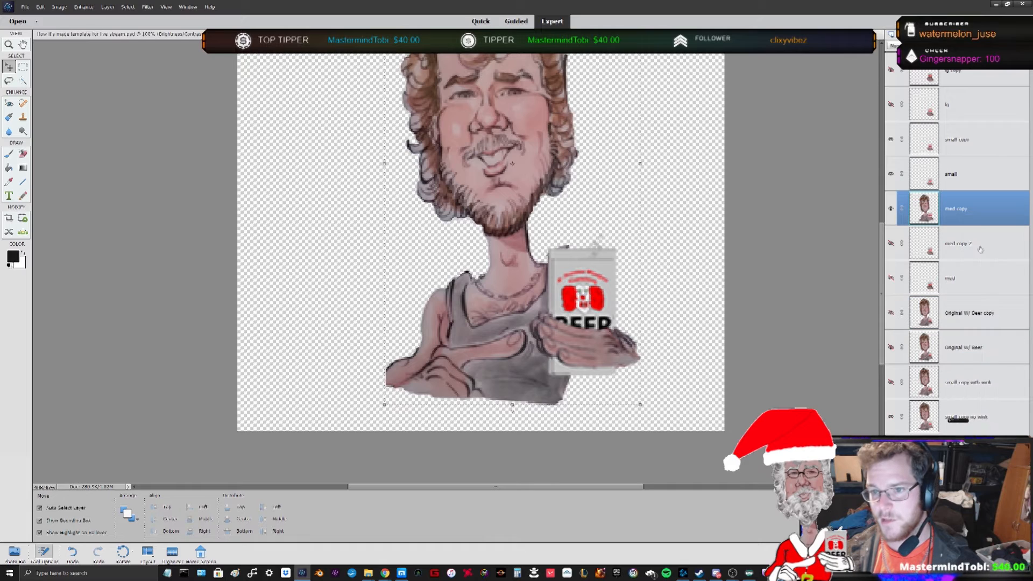
- Rename the merged layer 'med copy no wink' and move it to the bottom of the layer stack
double_click(964, 211)
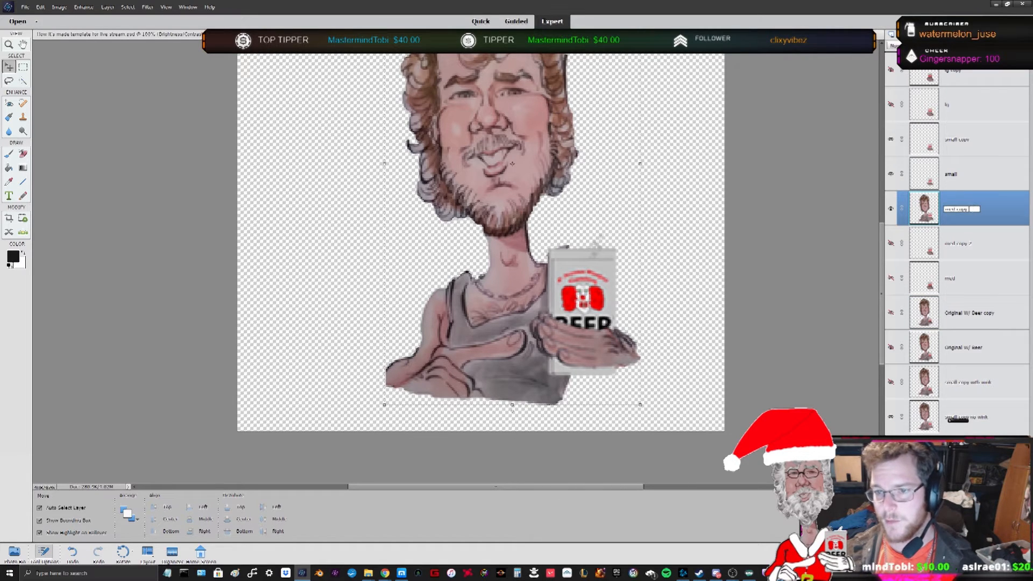
type("no wink")
key("Return")
left_click_drag(983, 214, 1000, 430)
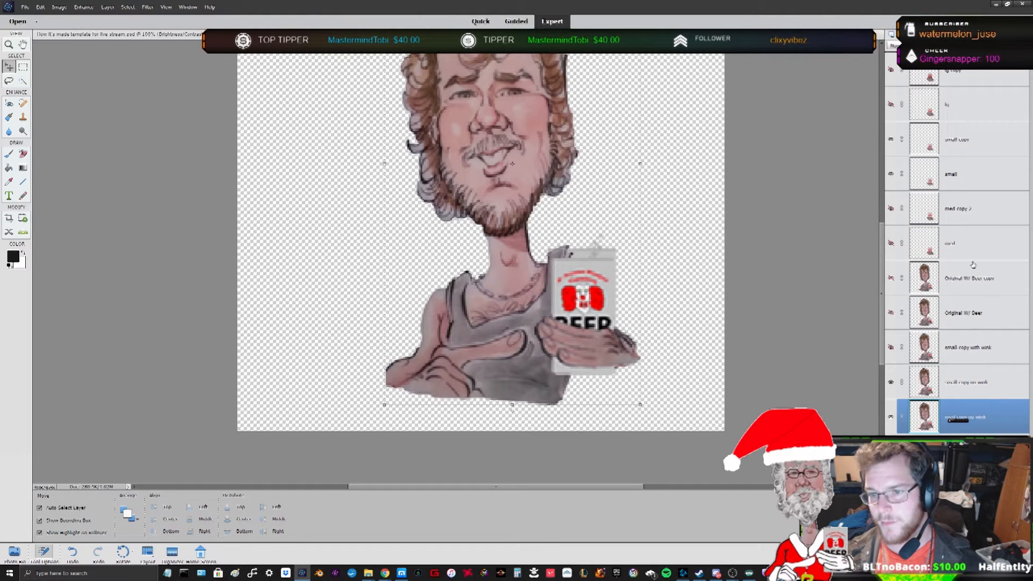
- Toggle visibility of the Original W/ Beer copy and bottom layers to compare the frames
left_click(891, 278)
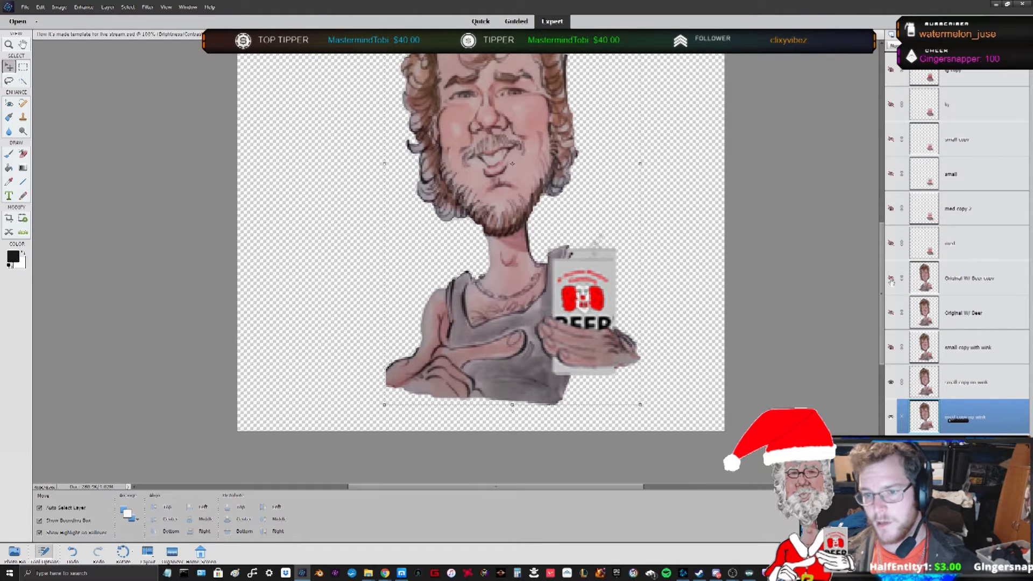
left_click(891, 382)
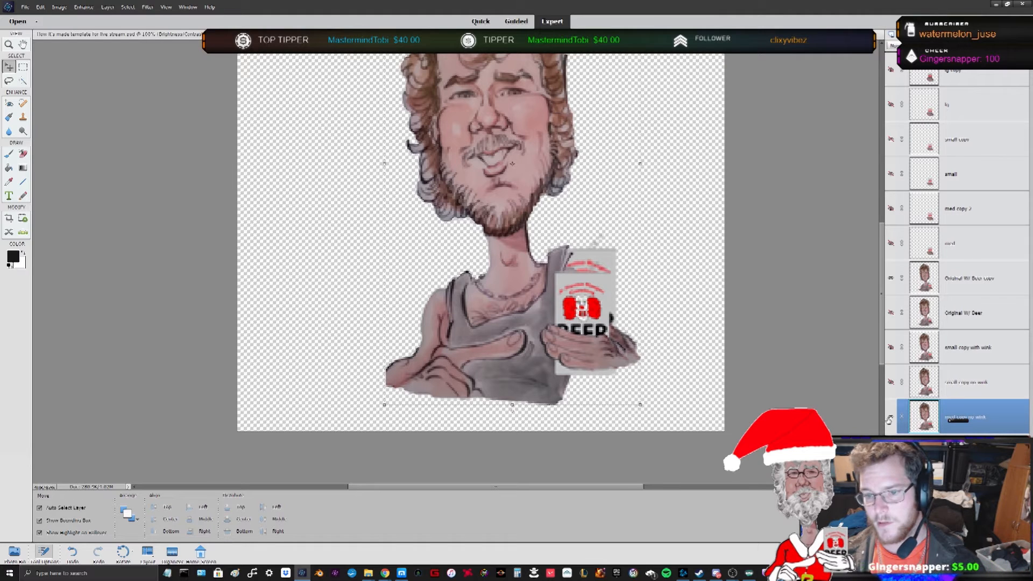
left_click(891, 418)
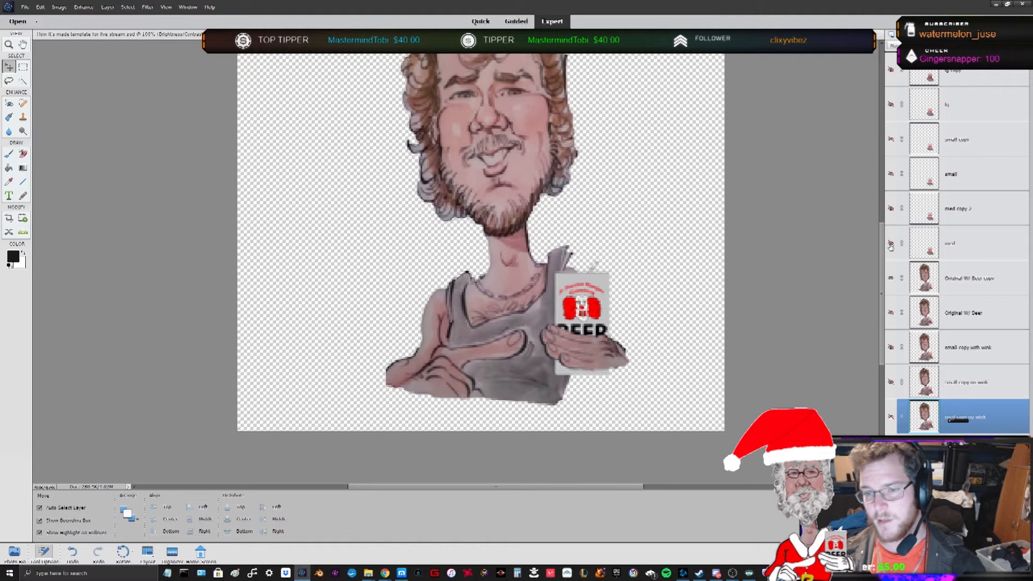
left_click(966, 281)
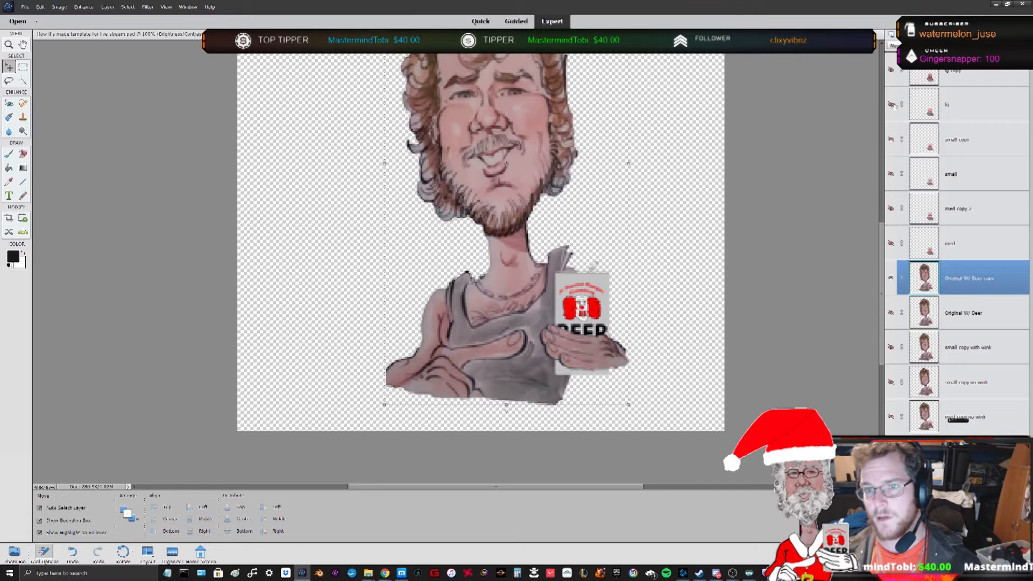
- Examine the remaining can layers and switch between the other open image documents
left_click(891, 71)
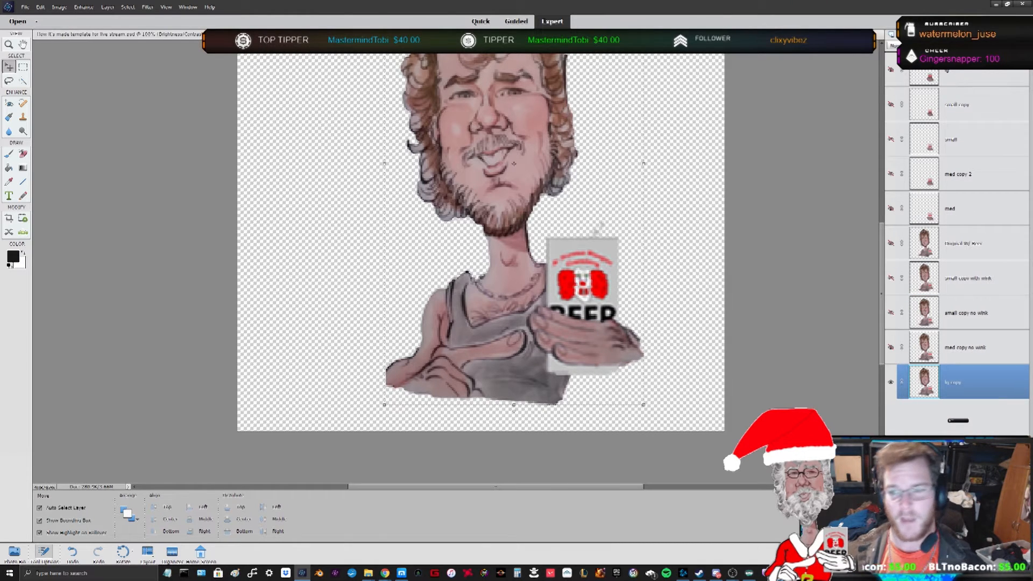
left_click(929, 78)
left_click(957, 105)
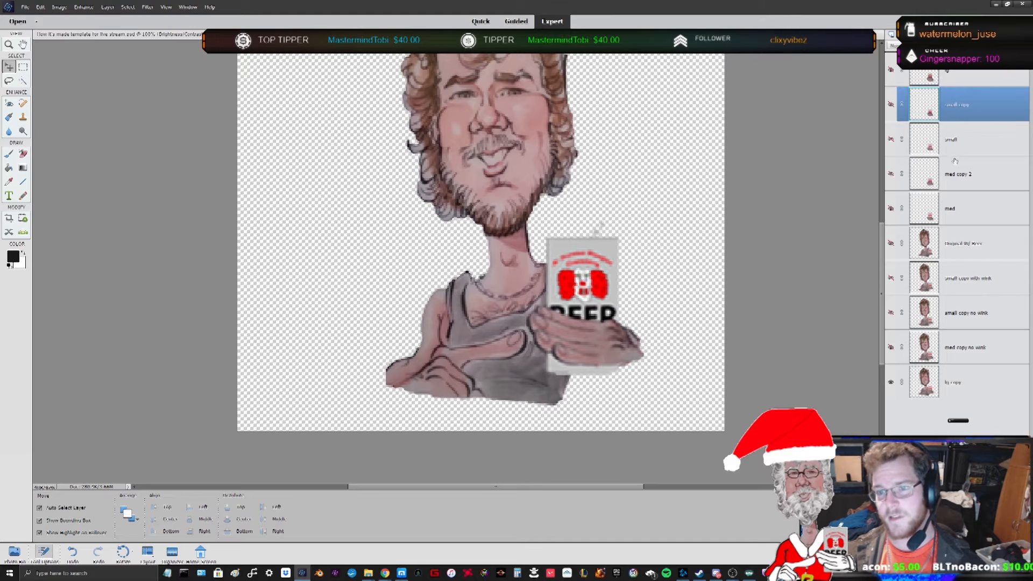
left_click(953, 179)
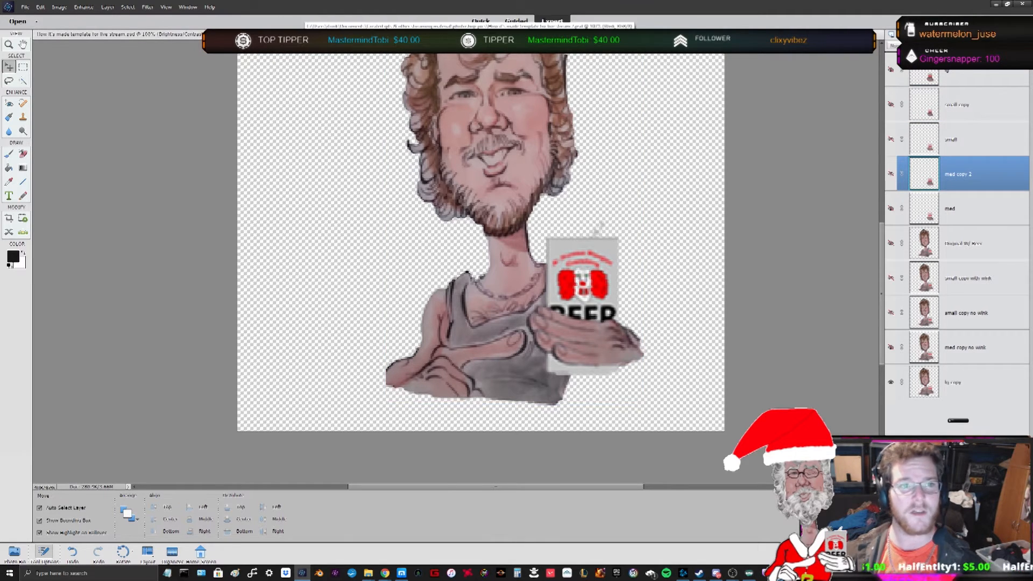
left_click(306, 34)
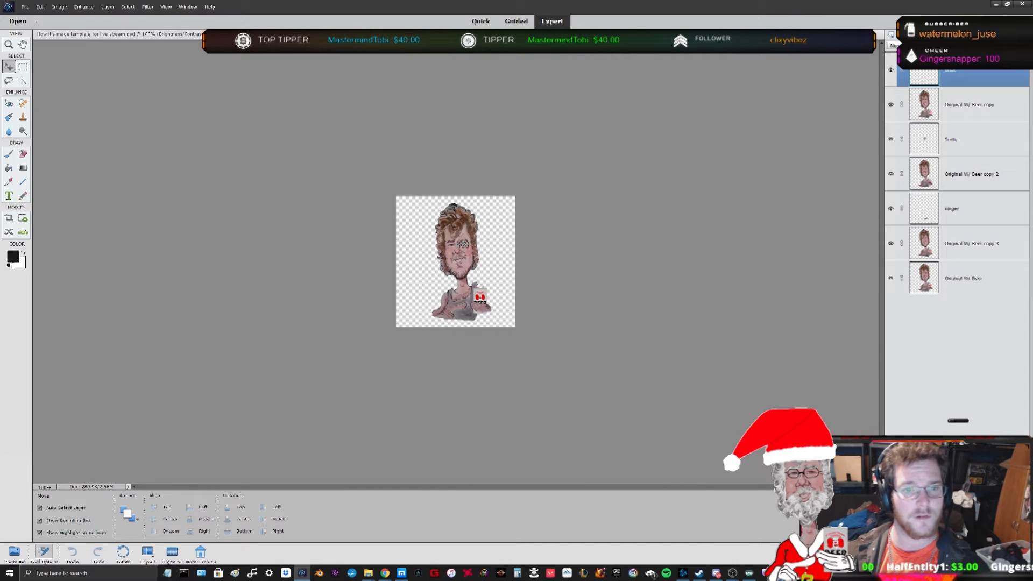
left_click(145, 34)
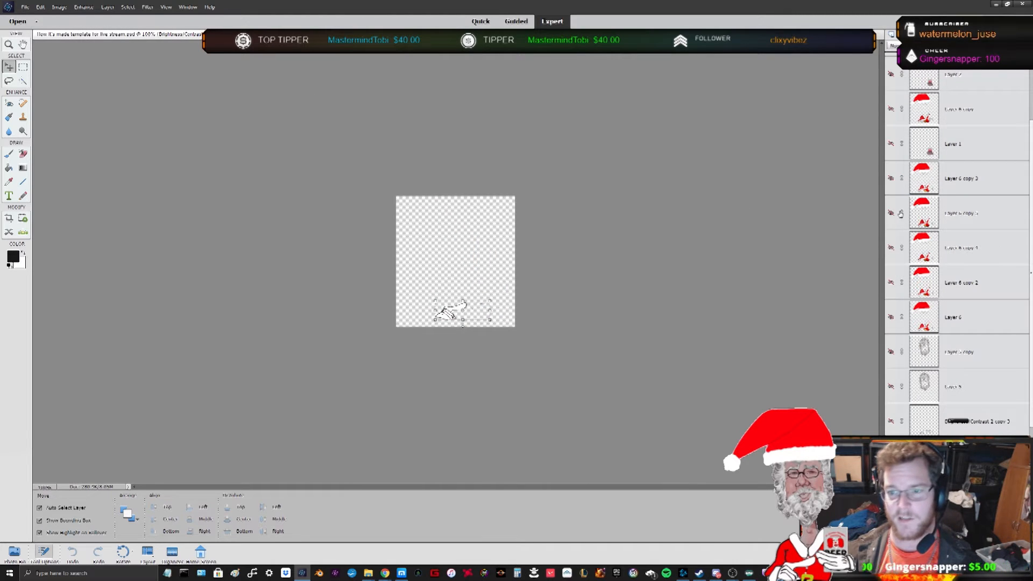
- Scroll through the Santa template's layers and toggle the upper hat and beer layers' visibility
scroll(938, 429, "down", 5)
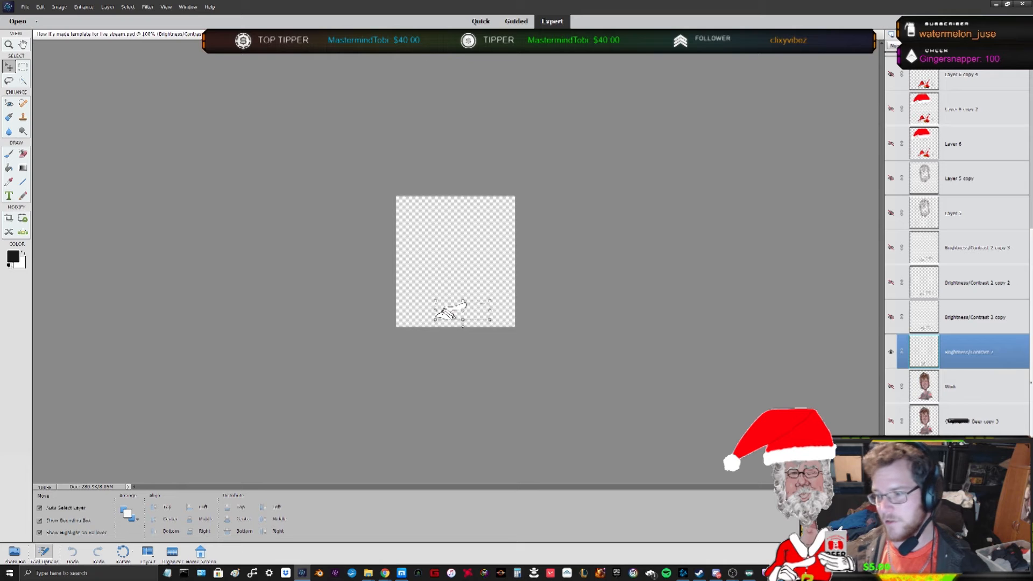
scroll(929, 394, "up", 8)
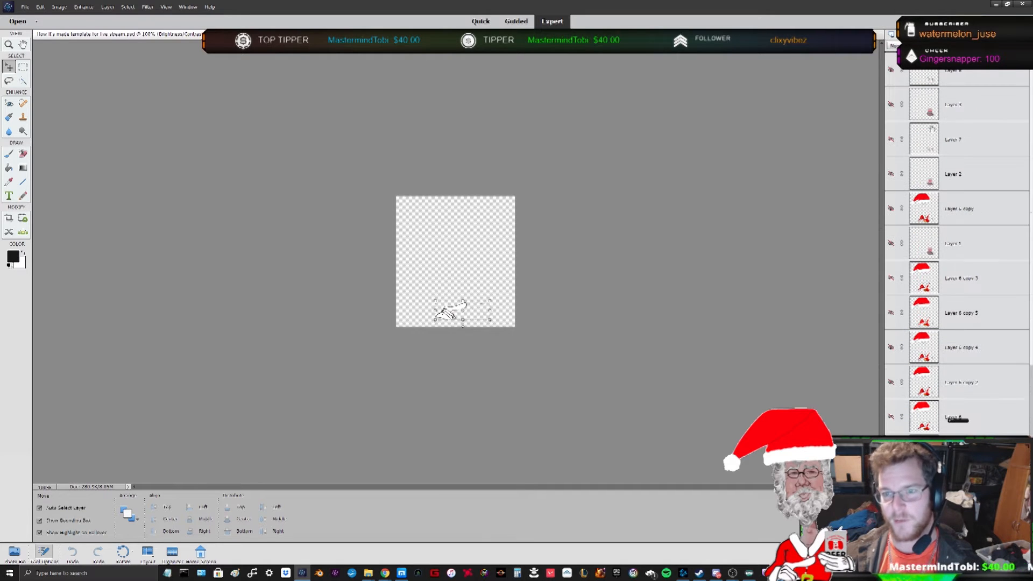
left_click(931, 83)
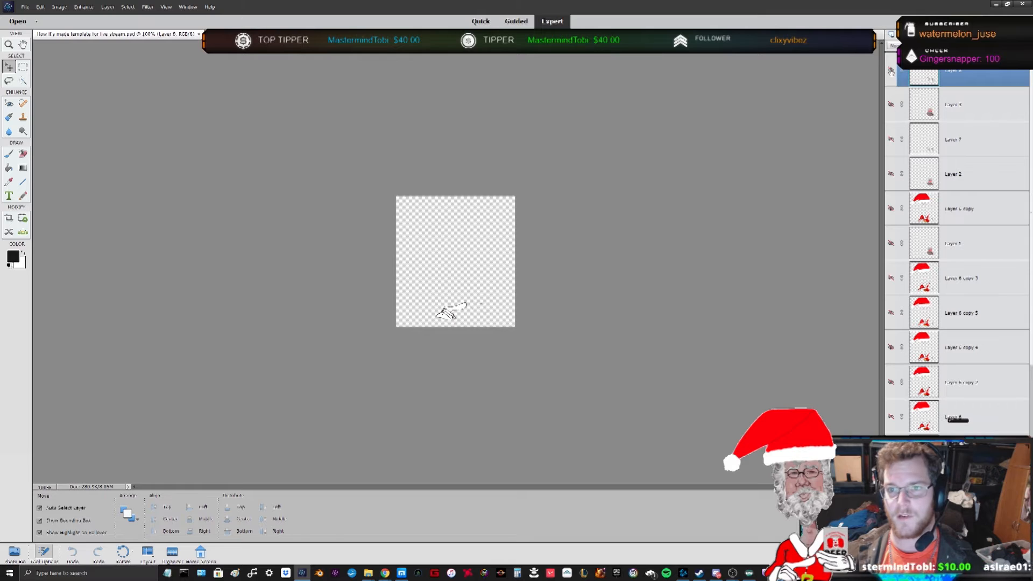
left_click(891, 104)
left_click(891, 104)
left_click(891, 104)
left_click(891, 106)
left_click(890, 140)
left_click(890, 140)
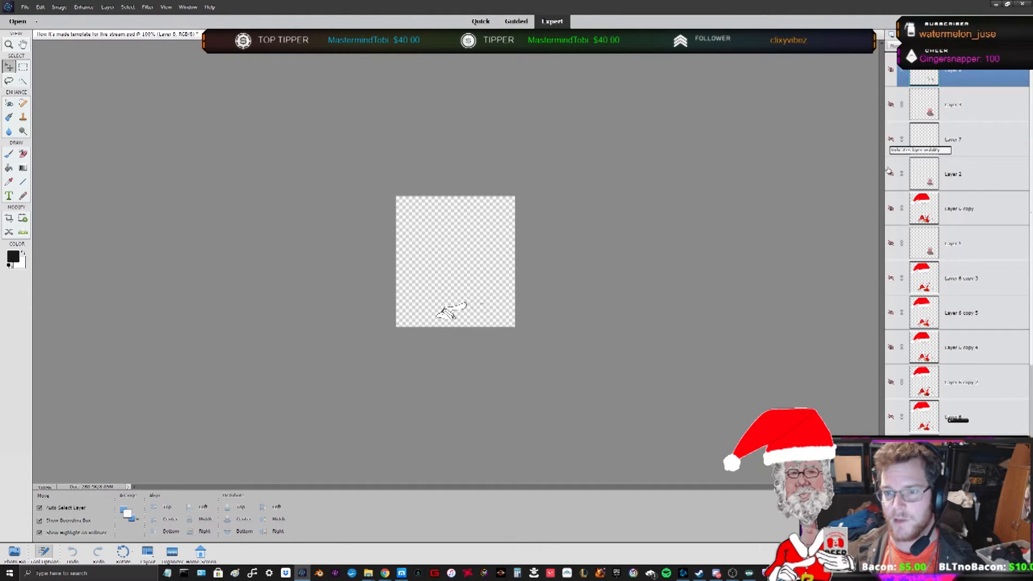
left_click(890, 208)
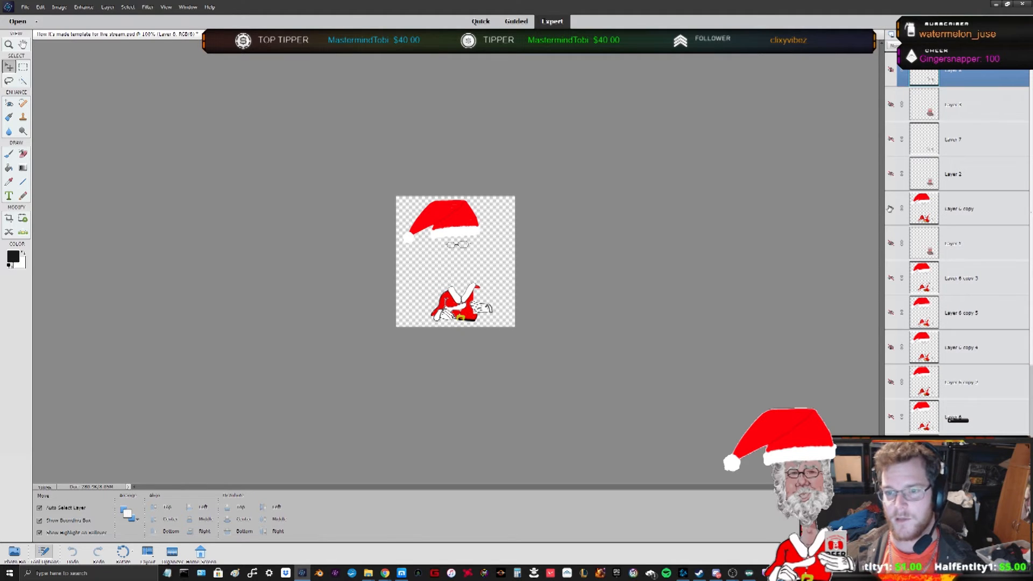
left_click(890, 209)
- Toggle the face, Brightness/Contrast and hat layers' visibility in the Santa template to compare its frames
scroll(890, 216, "down", 5)
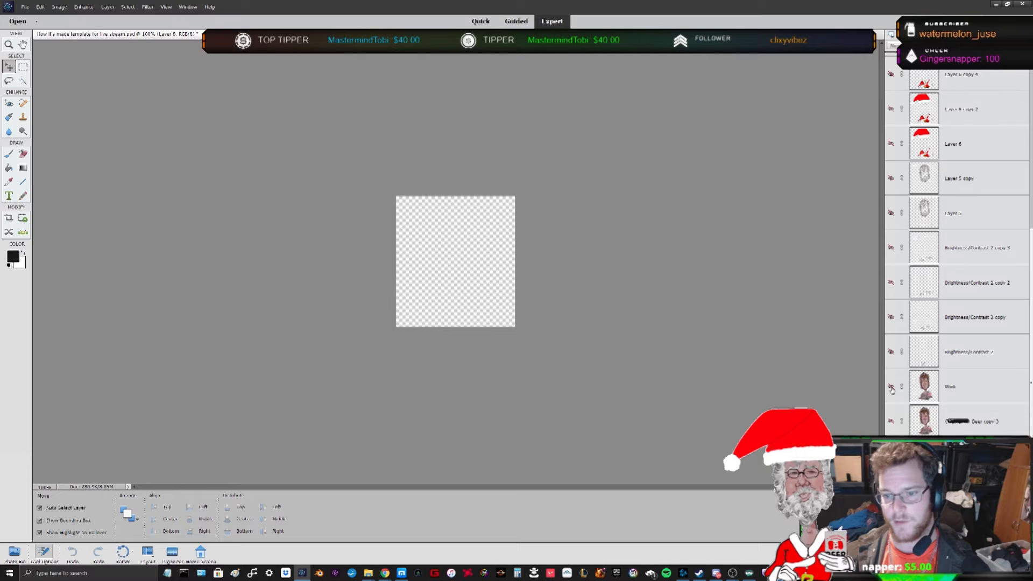
left_click(891, 387)
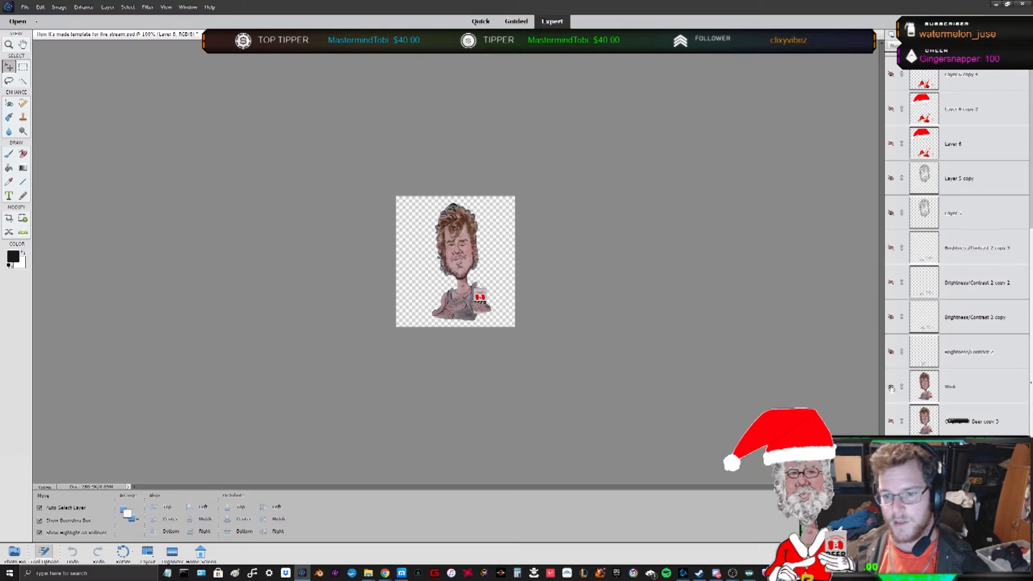
left_click(891, 353)
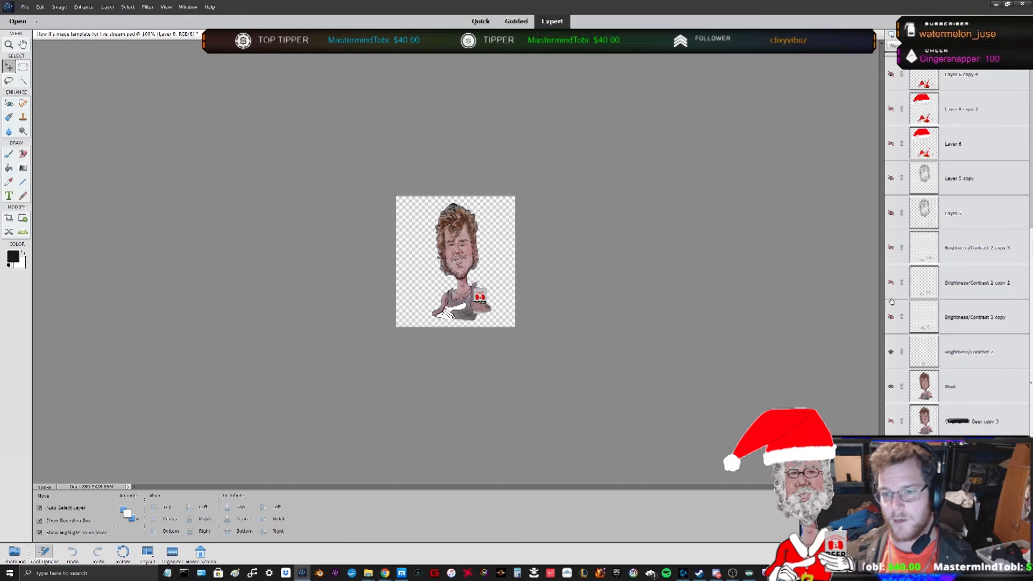
left_click(891, 214)
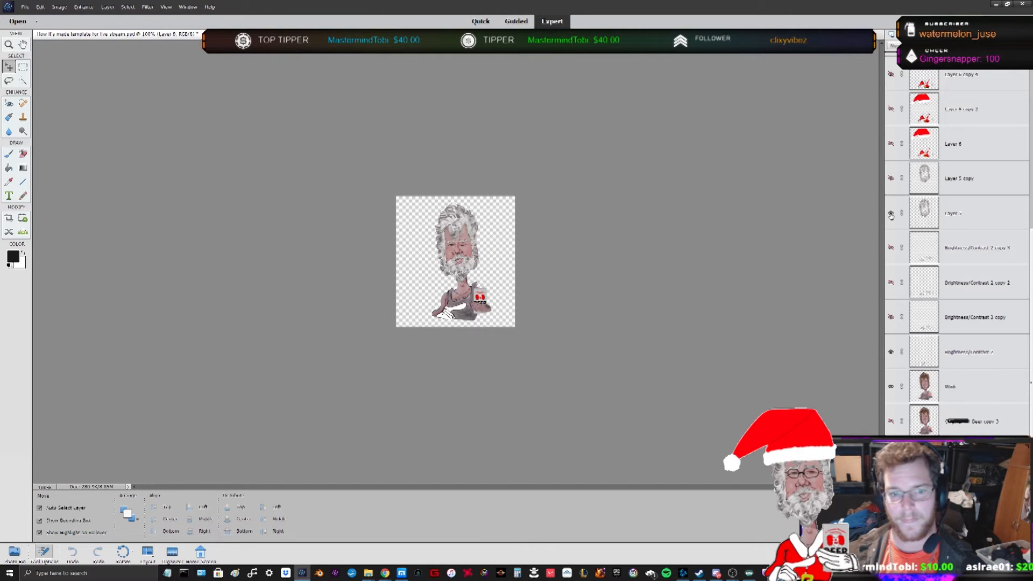
scroll(902, 247, "up", 3)
left_click(892, 248)
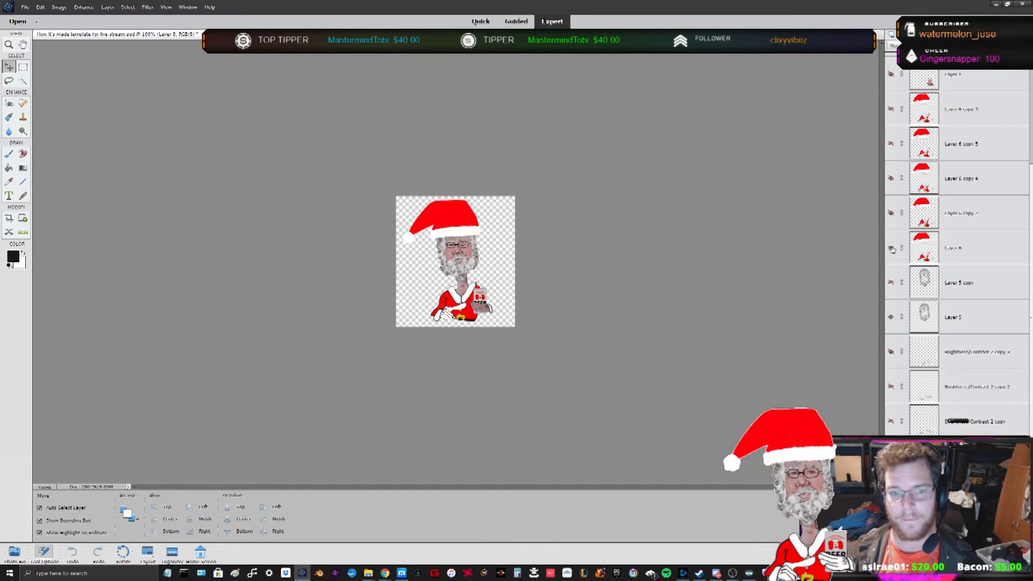
scroll(898, 246, "up", 3)
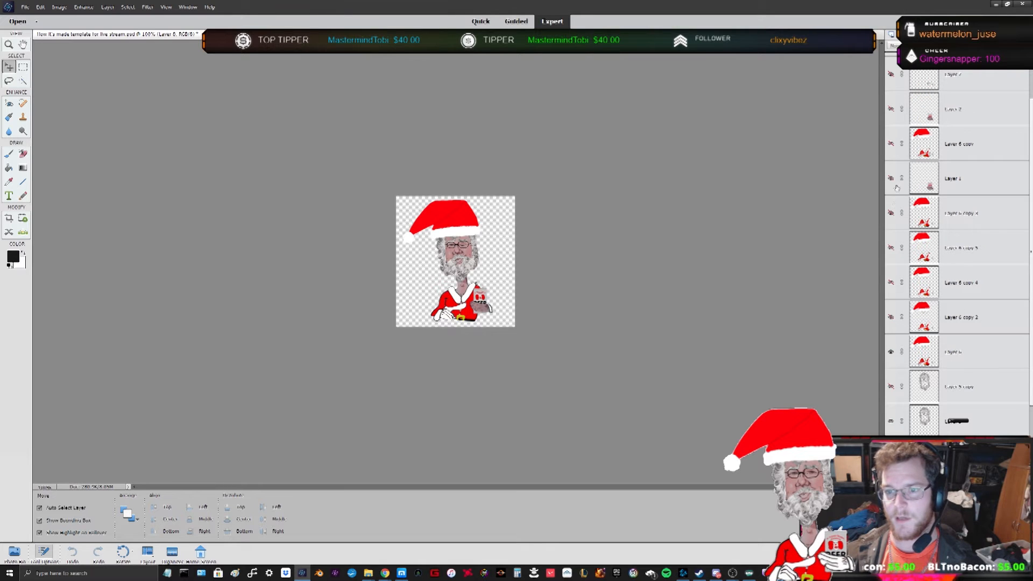
scroll(892, 180, "up", 1)
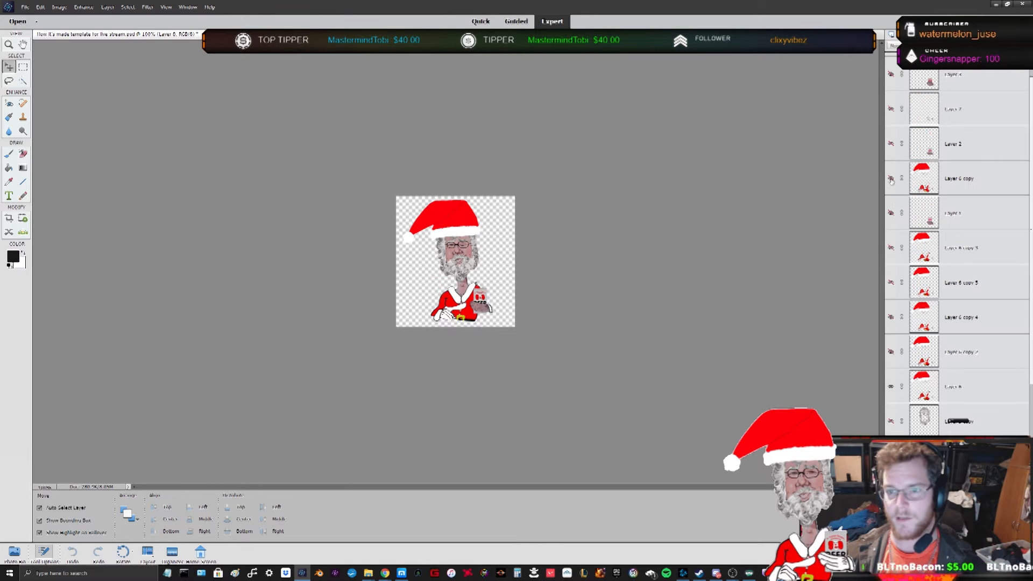
left_click(891, 110)
scroll(916, 143, "up", 1)
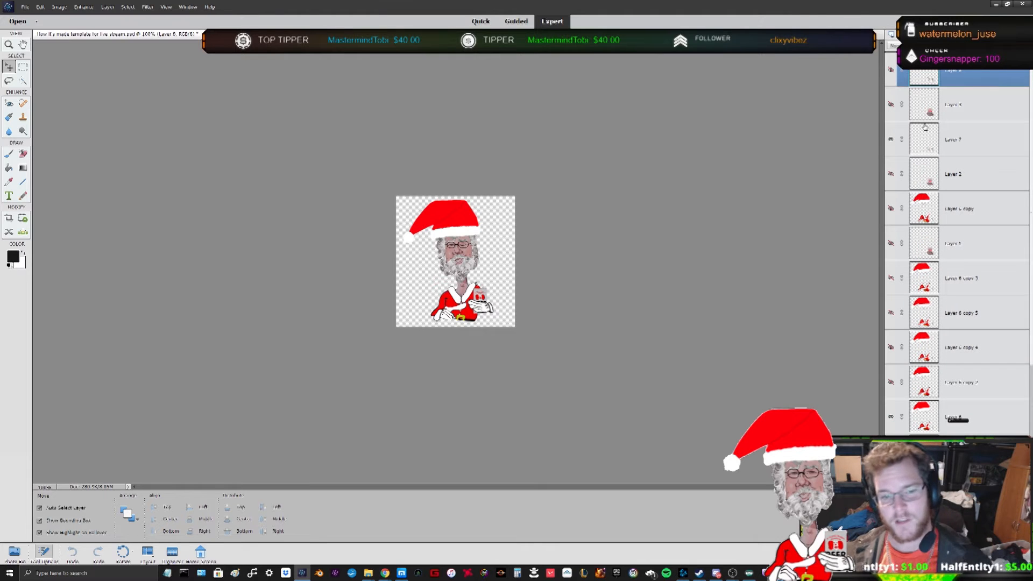
scroll(925, 129, "down", 8)
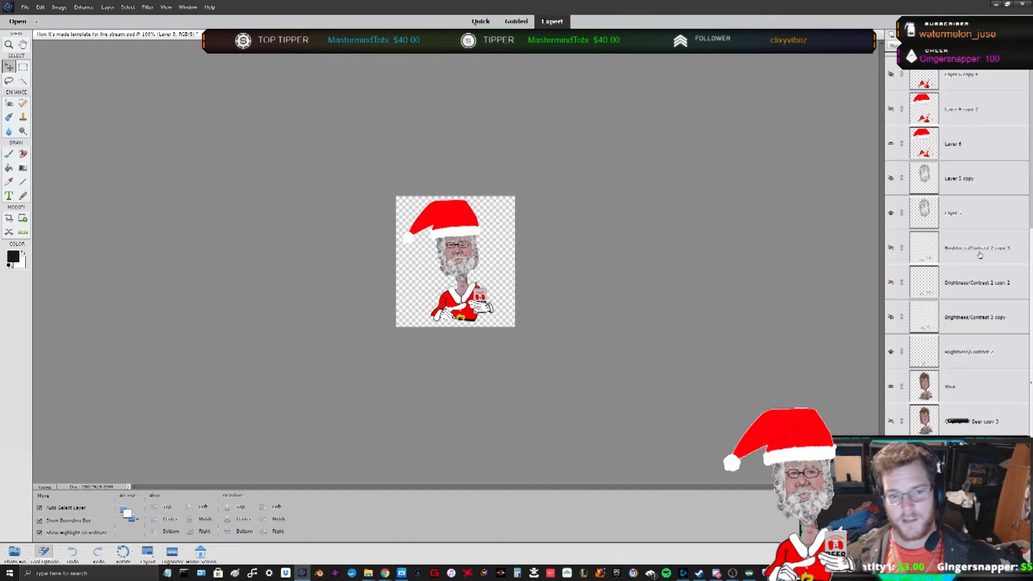
scroll(921, 122, "up", 8)
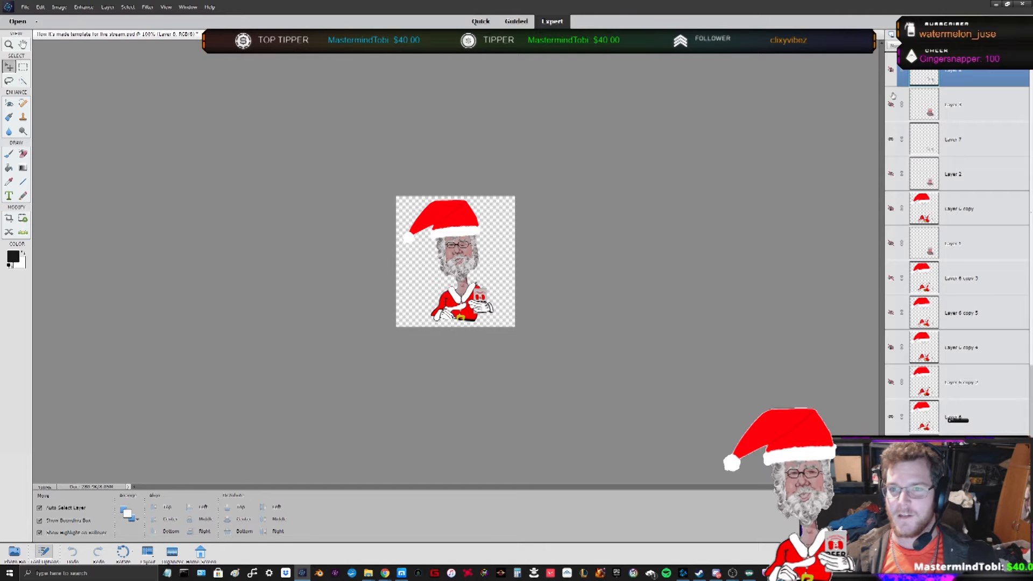
left_click(892, 70)
left_click(891, 70)
left_click(891, 71)
left_click(892, 71)
left_click(891, 71)
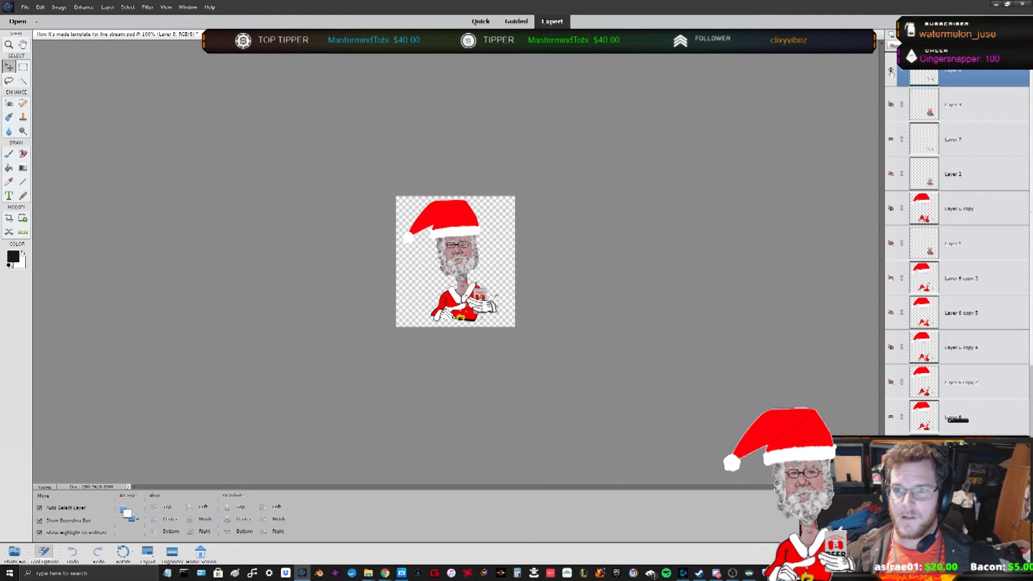
left_click(892, 104)
left_click(891, 72)
left_click(892, 105)
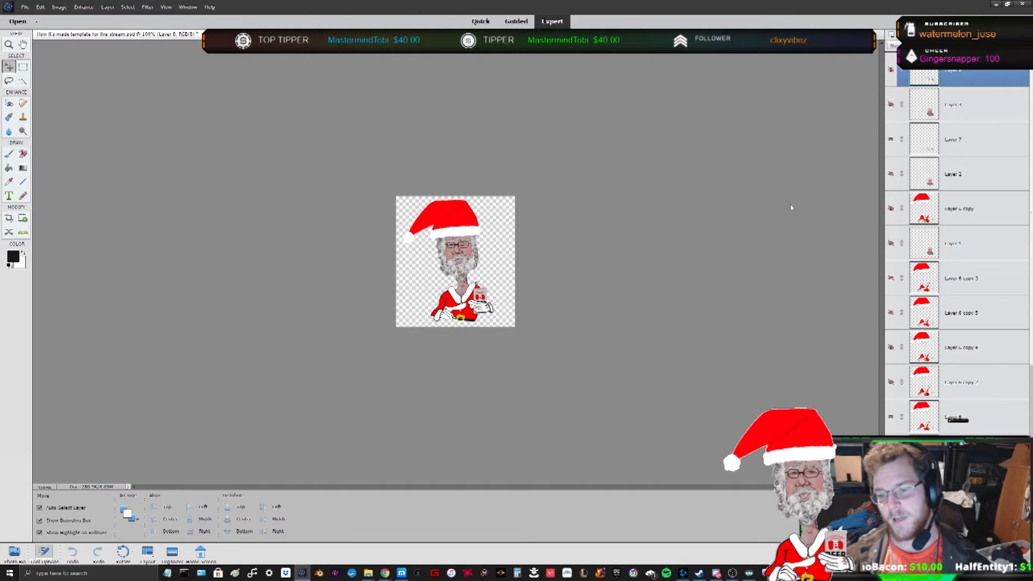
- Switch to the caricature document and rename the bottom layer 'lg copy no wink'
left_click(269, 34)
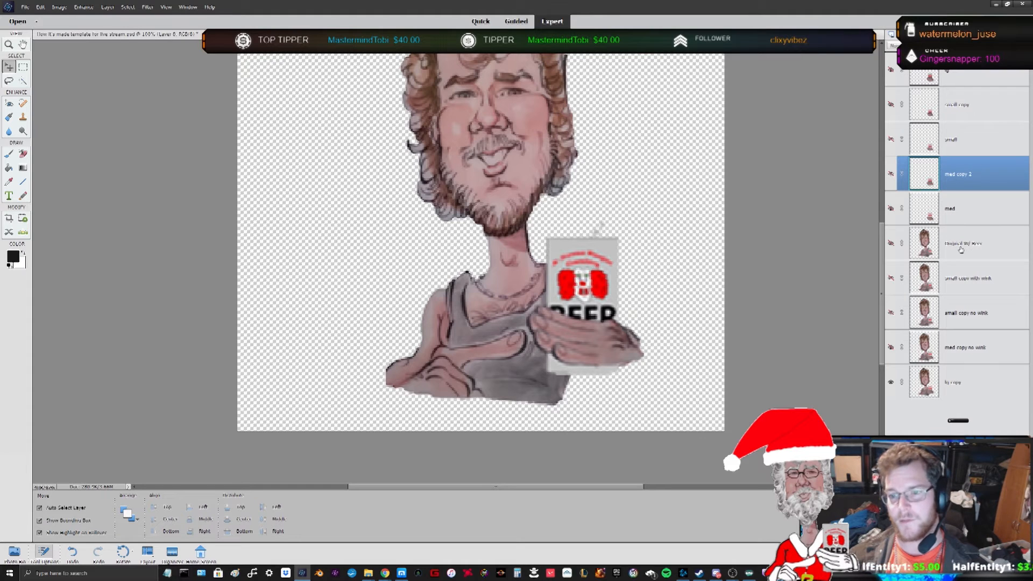
left_click(954, 382)
right_click(965, 382)
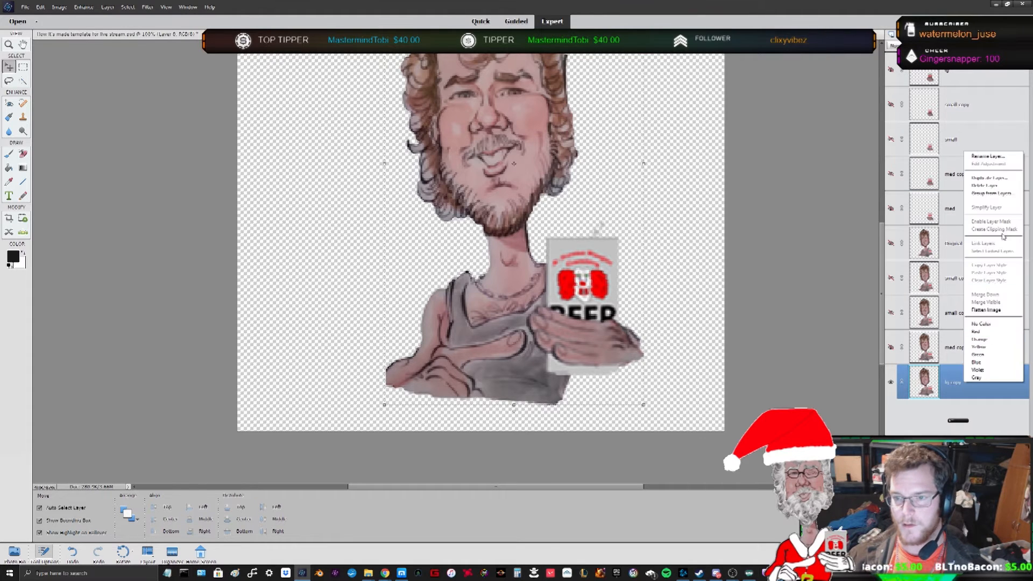
left_click(993, 160)
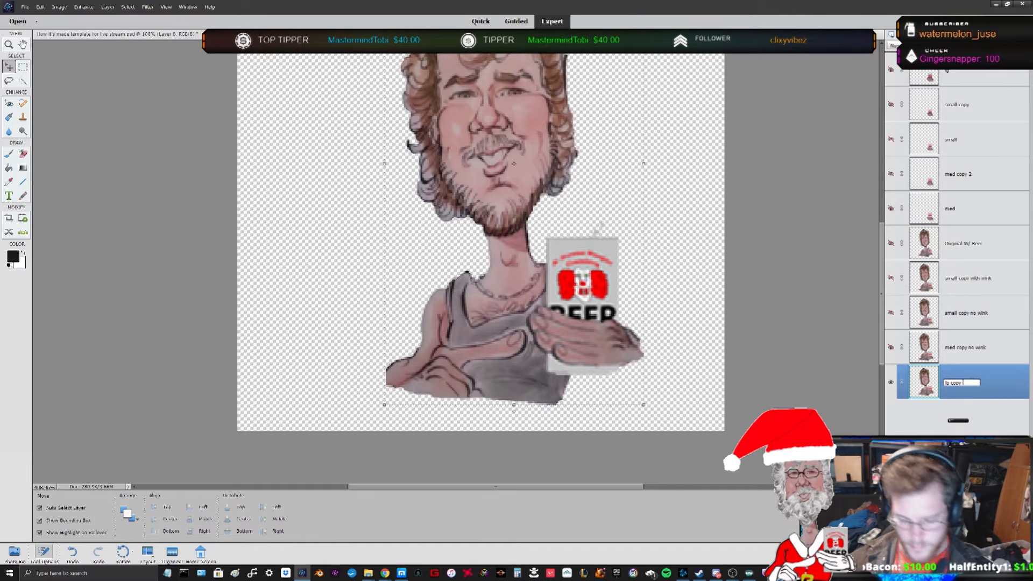
type("no wink")
key("Return")
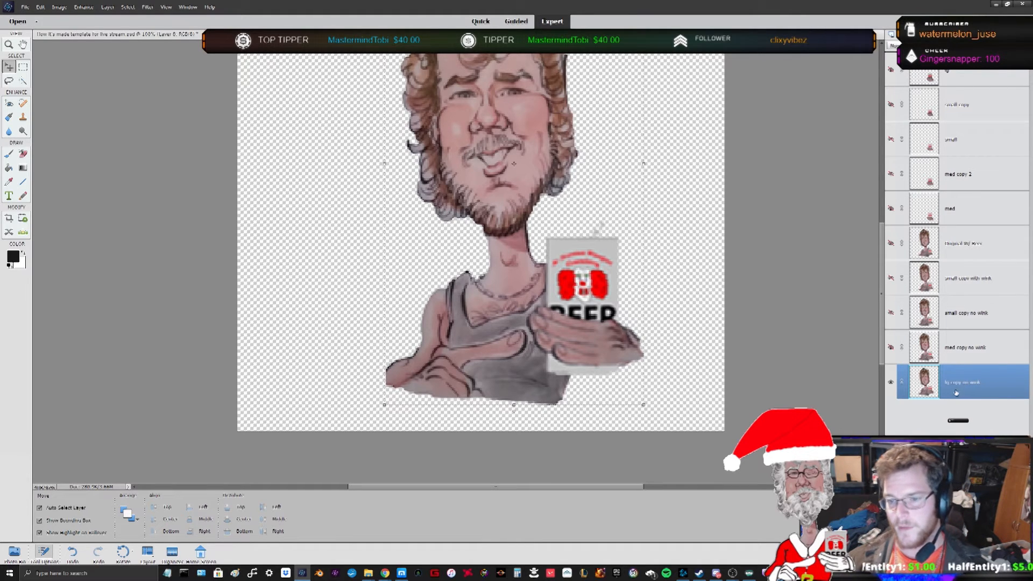
- Show the Original W/ Beer layer instead of lg copy no wink and preview the animation in Save for Web
left_click(890, 383)
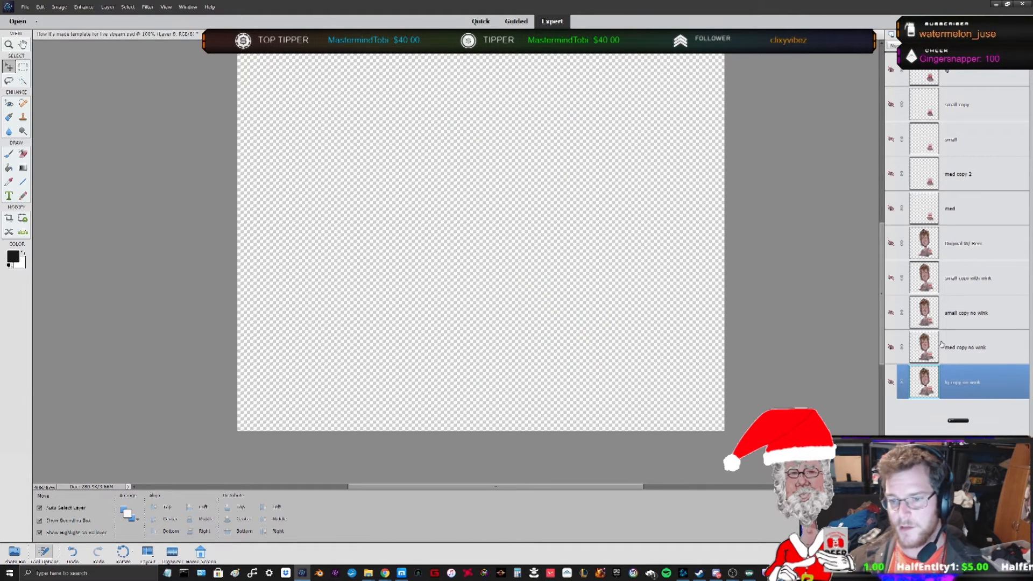
left_click(892, 243)
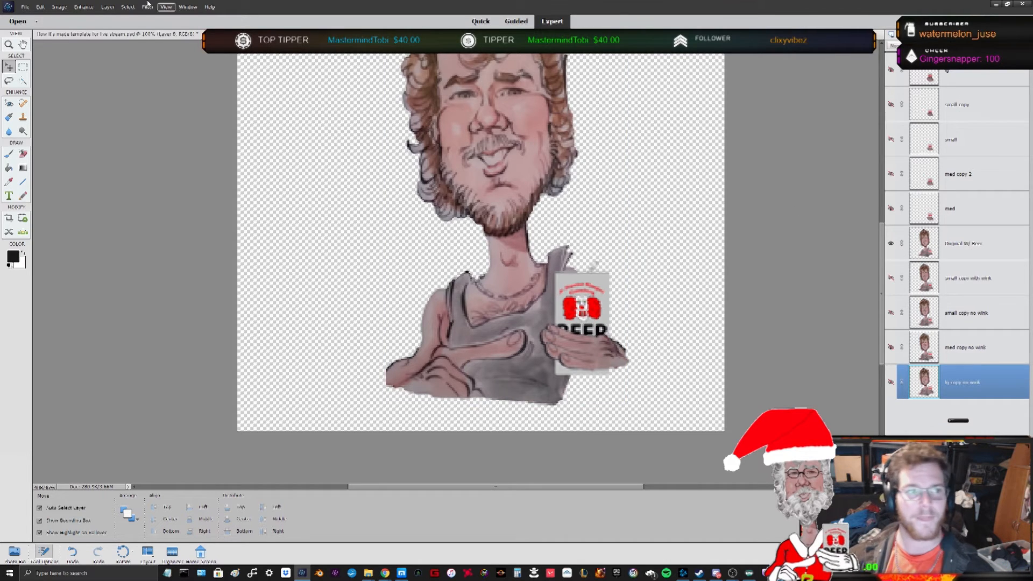
left_click(25, 8)
left_click(44, 88)
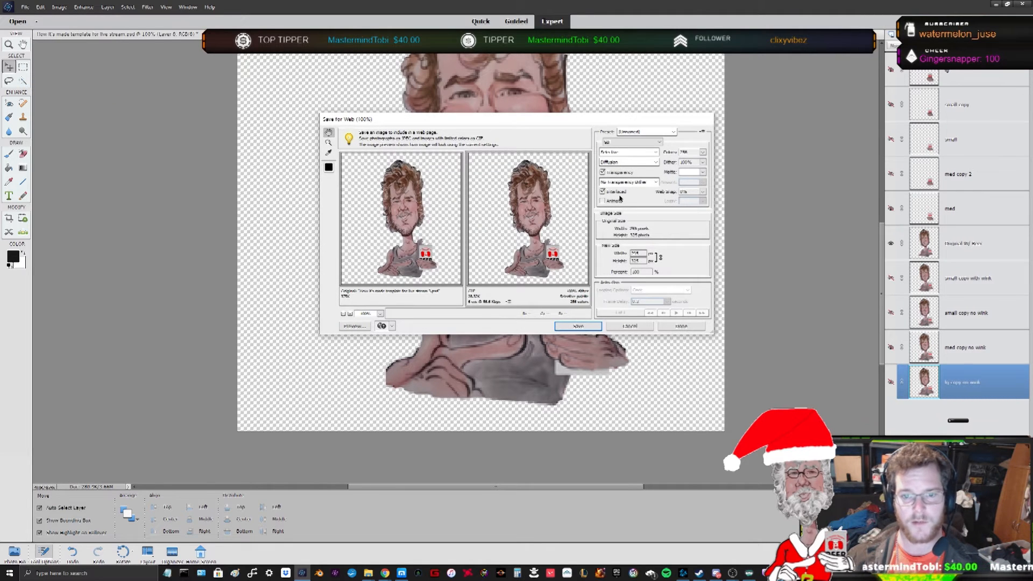
left_click(667, 291)
left_click(655, 303)
left_click(678, 313)
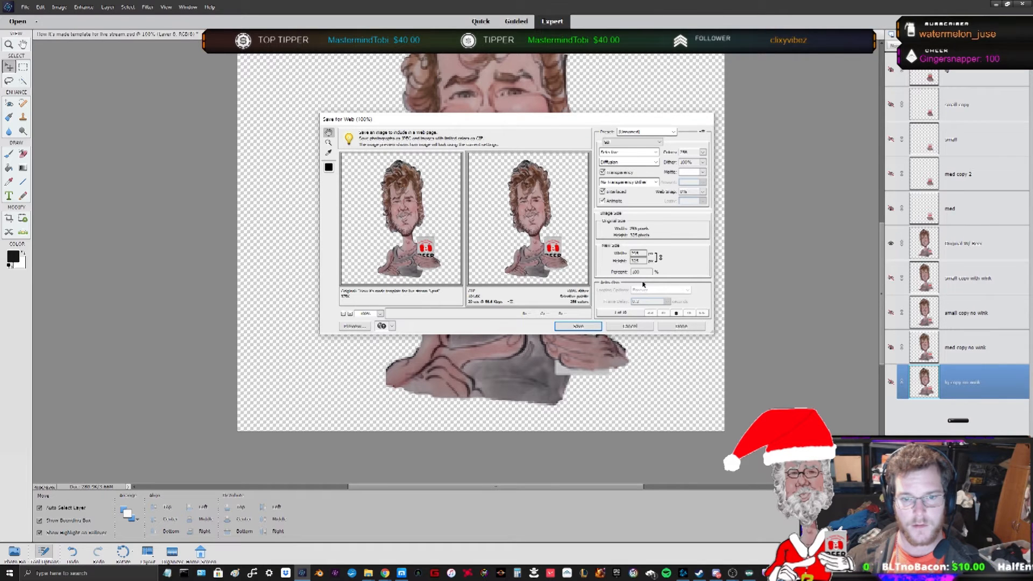
left_click(629, 327)
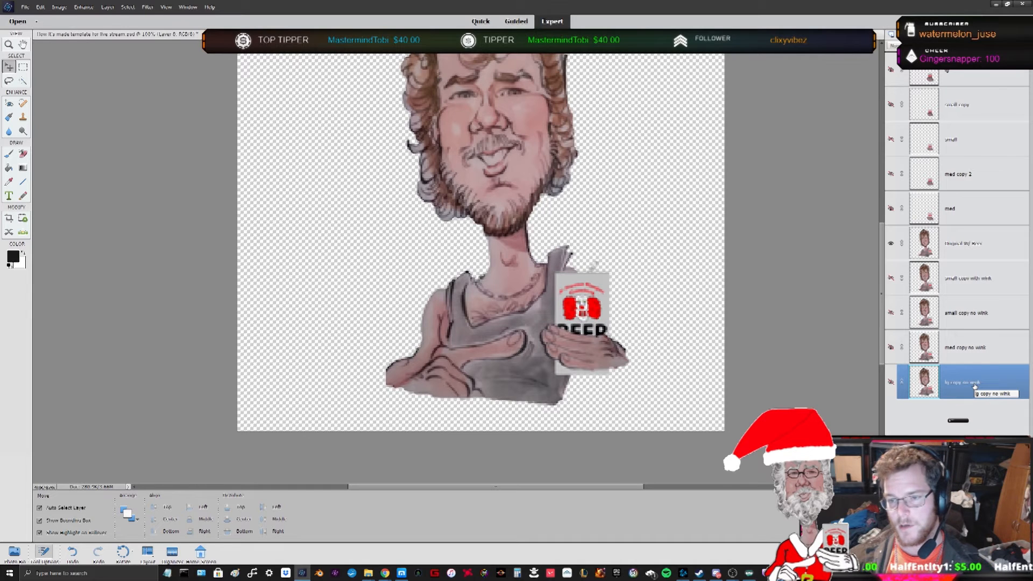
- Reorder the wink and no-wink layers so Original W/ Beer sits at the bottom of the stack
left_click_drag(973, 274, 973, 231)
left_click_drag(972, 377, 969, 289)
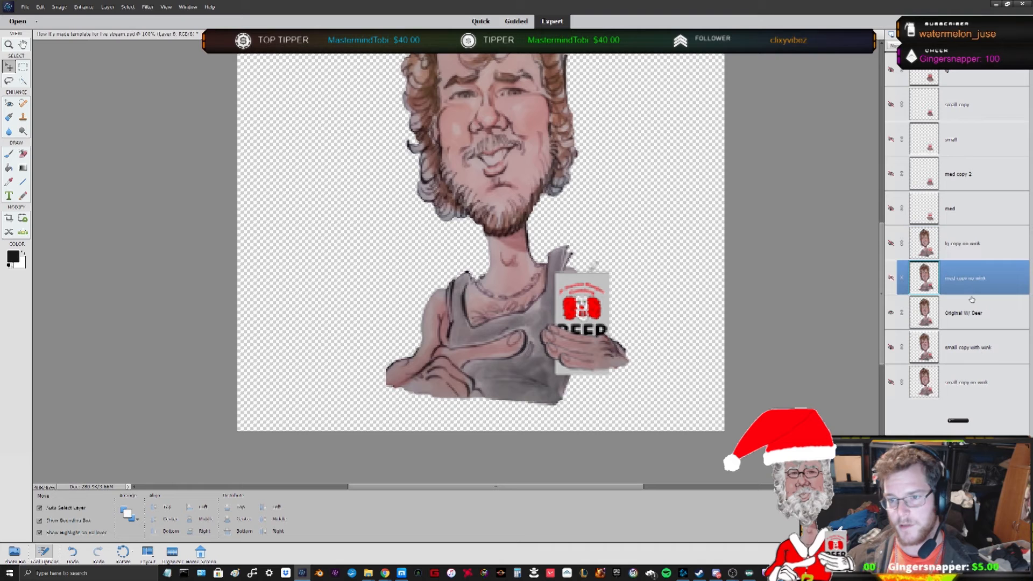
left_click_drag(975, 387, 978, 303)
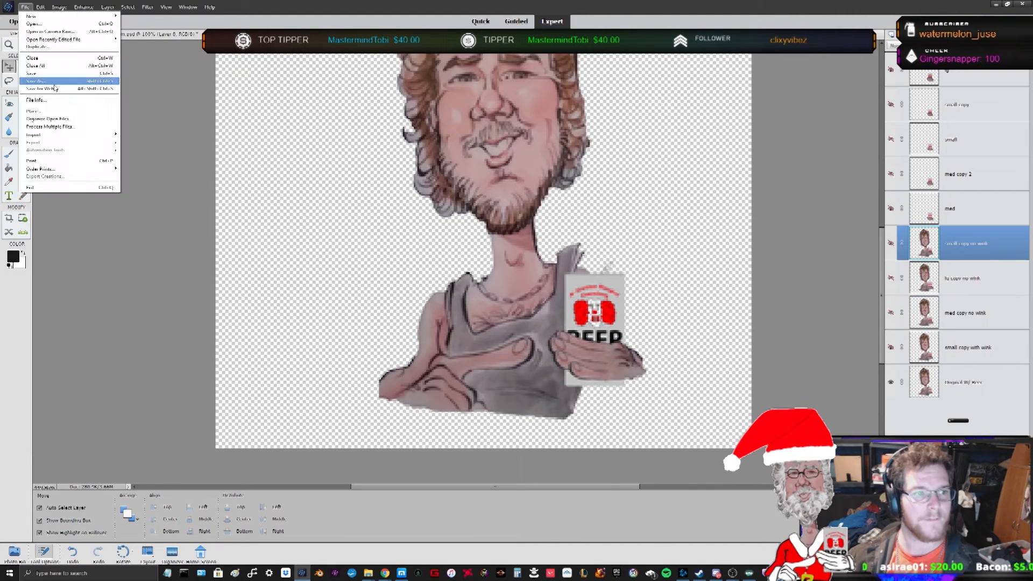
left_click(29, 81)
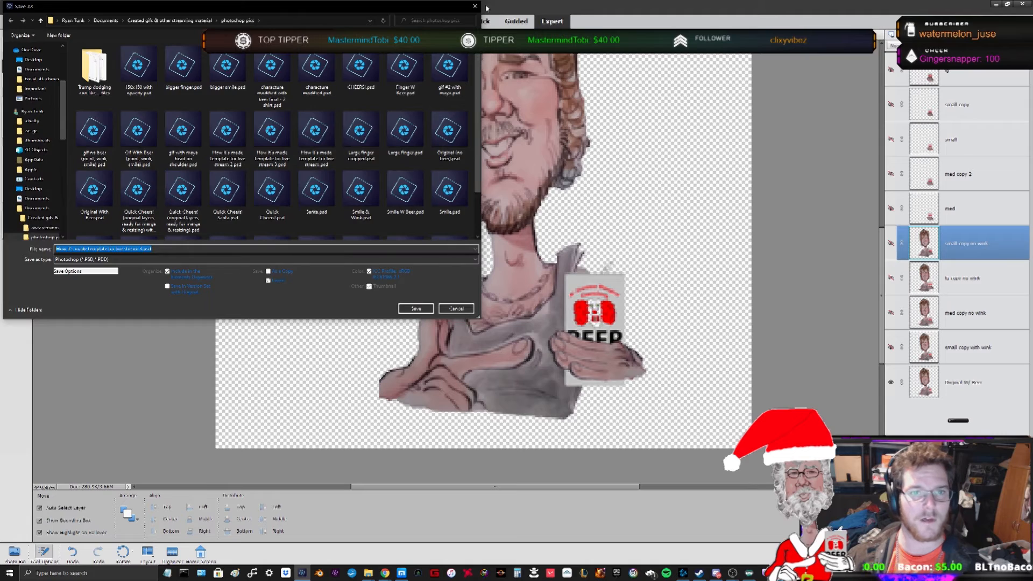
left_click(475, 6)
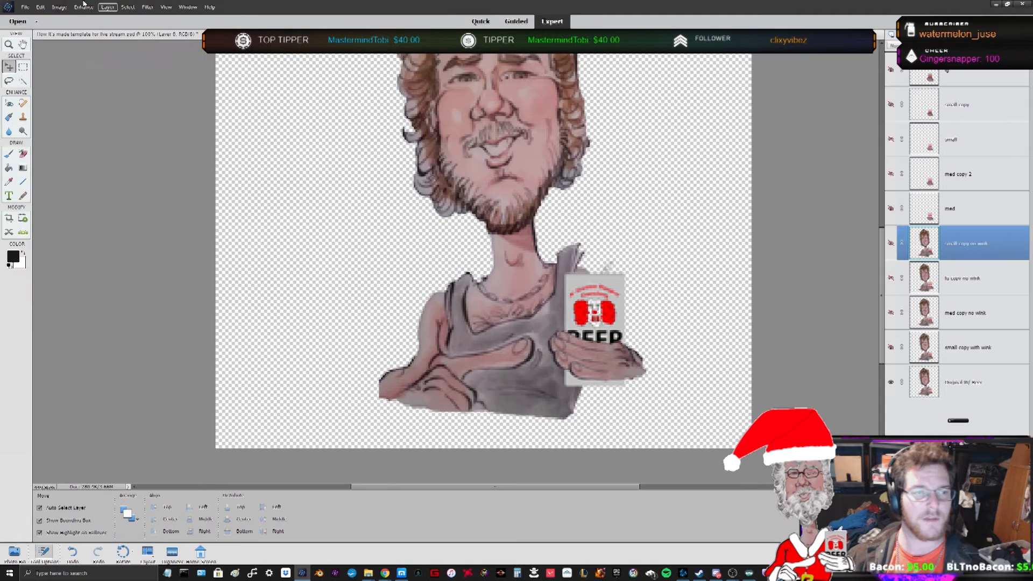
- Preview the reordered animation frames in Save for Web and close the dialog without saving
left_click(25, 7)
left_click(56, 93)
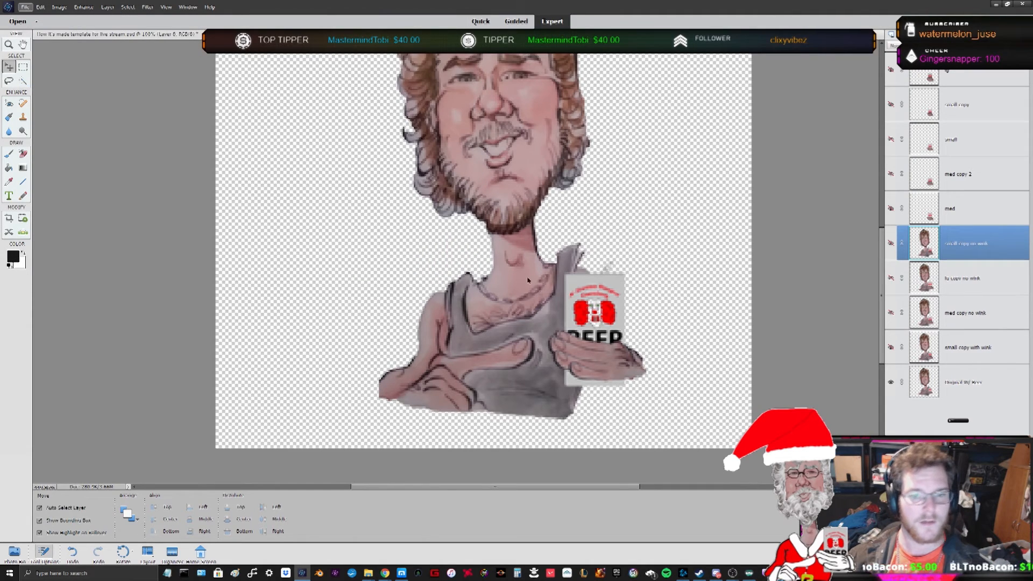
left_click(603, 201)
left_click(667, 290)
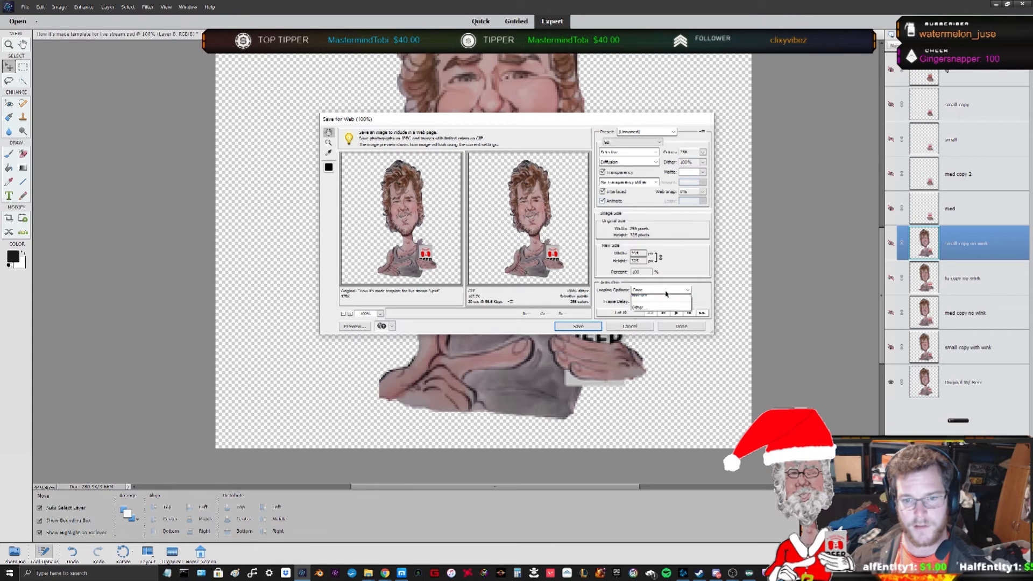
left_click(659, 299)
left_click(676, 313)
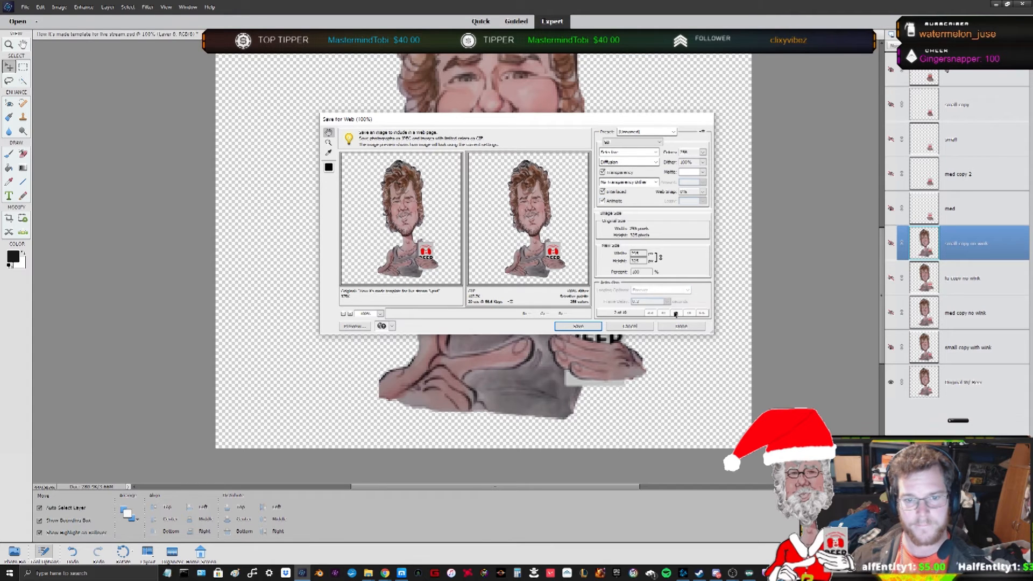
left_click(636, 327)
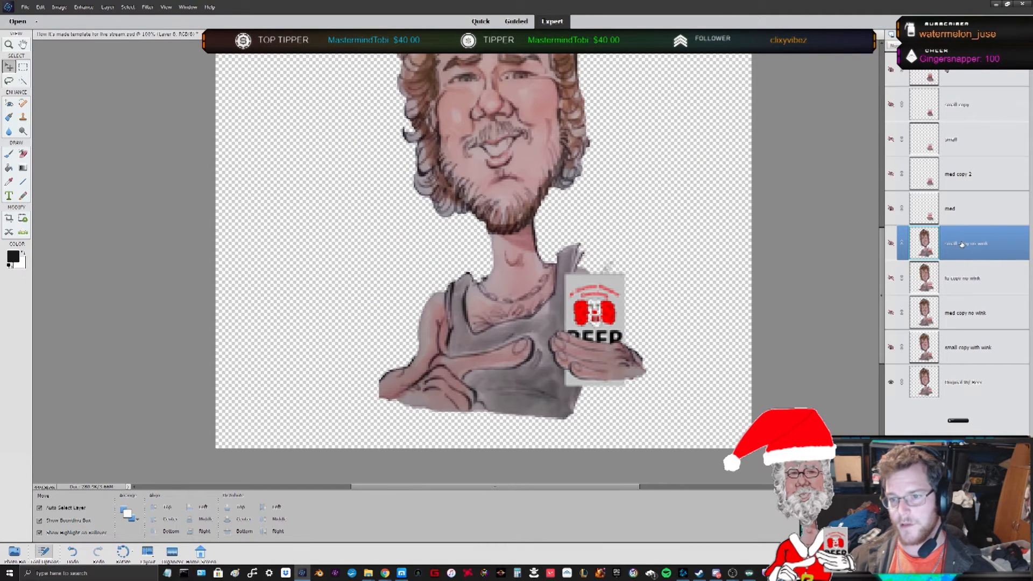
- Duplicate the Original W/ Beer layer at the bottom of the layer stack
left_click(953, 390)
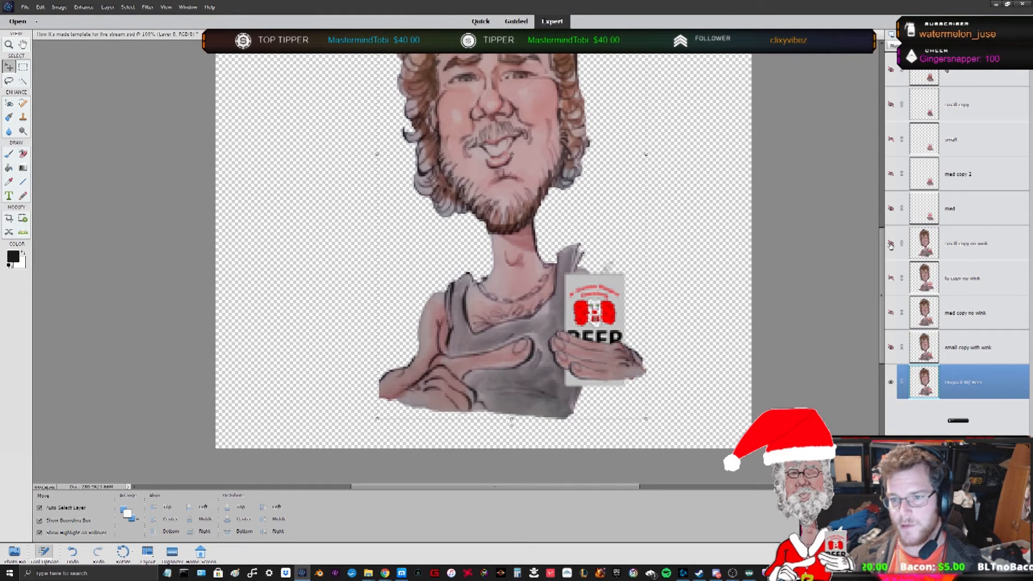
right_click(973, 147)
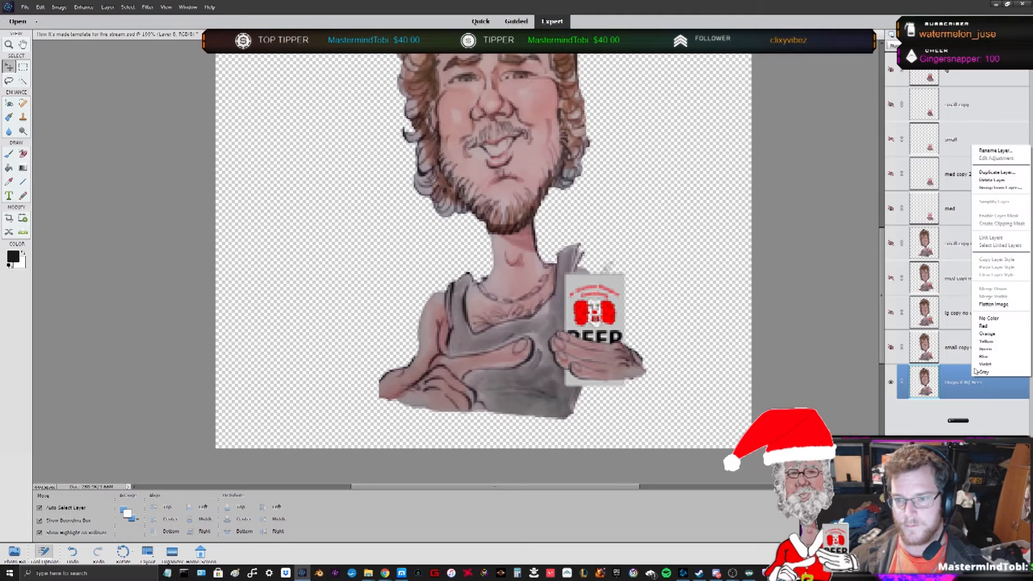
left_click(997, 173)
key("Return")
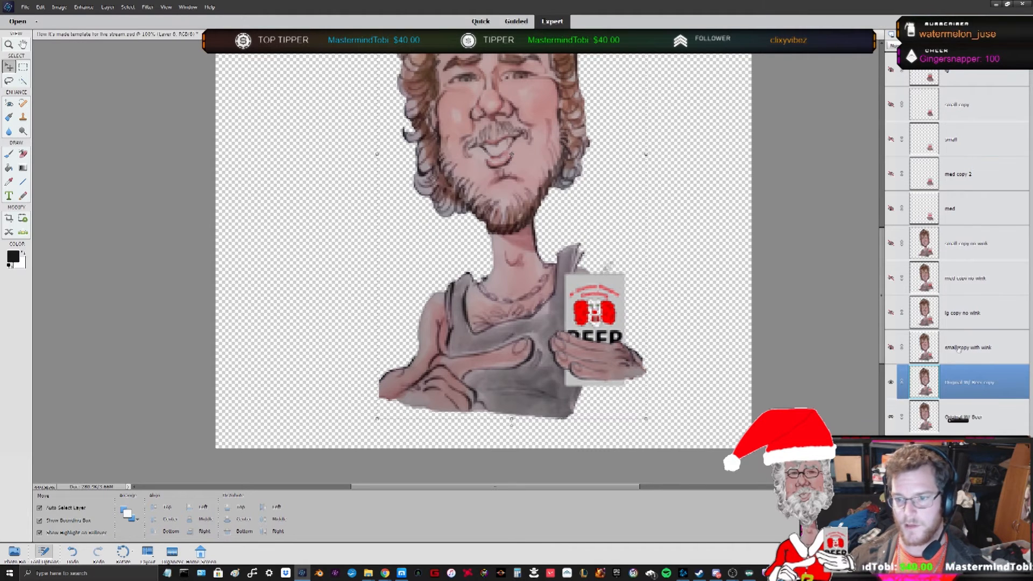
- Duplicate the beer layer once more and move the new copy up just below the med layer
right_click(974, 153)
left_click(996, 179)
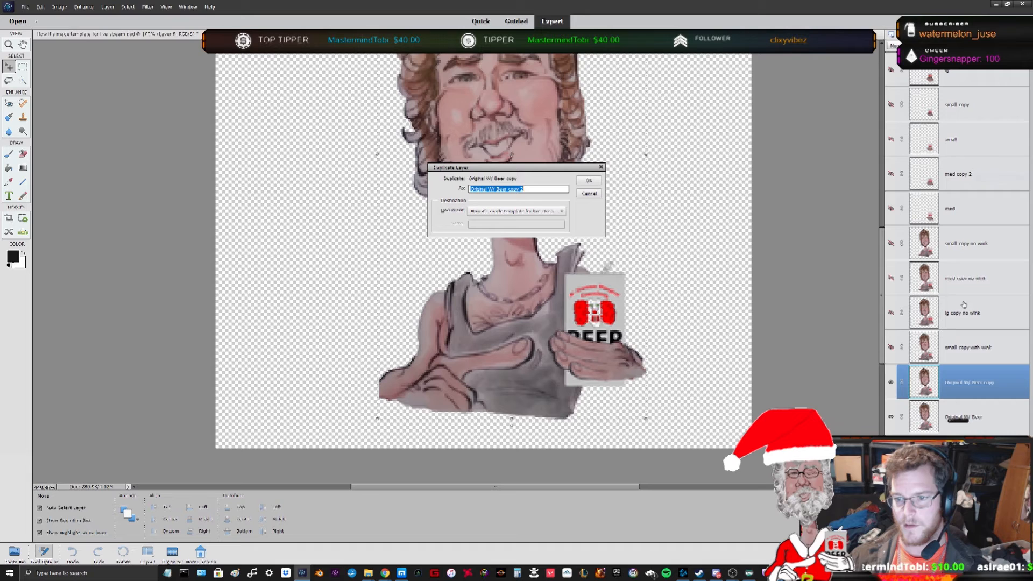
left_click(589, 181)
left_click_drag(973, 387, 984, 245)
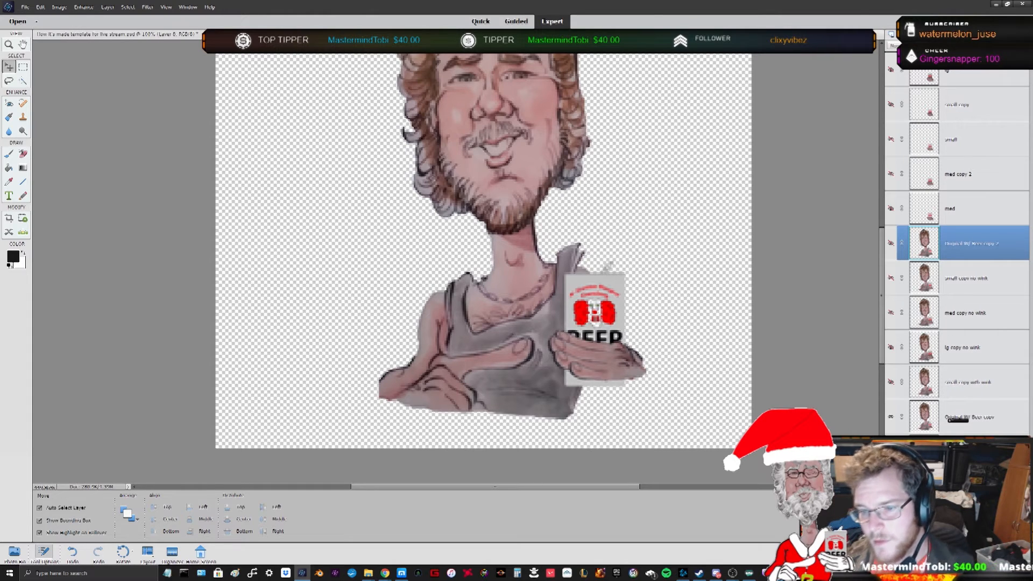
- Create two further duplicates of the Original W/ Beer layer copy
right_click(964, 229)
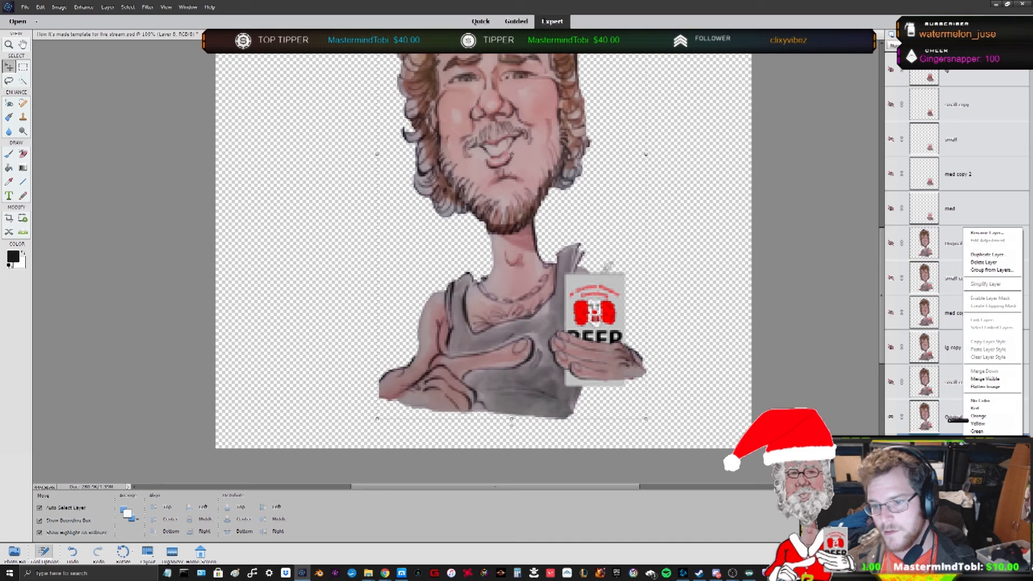
left_click(1000, 255)
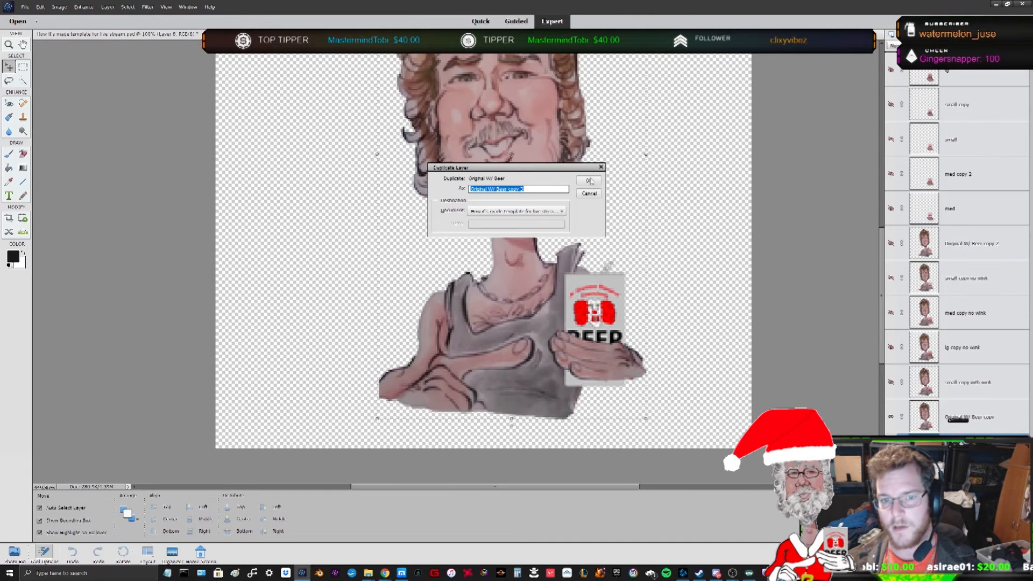
key("Return")
right_click(966, 226)
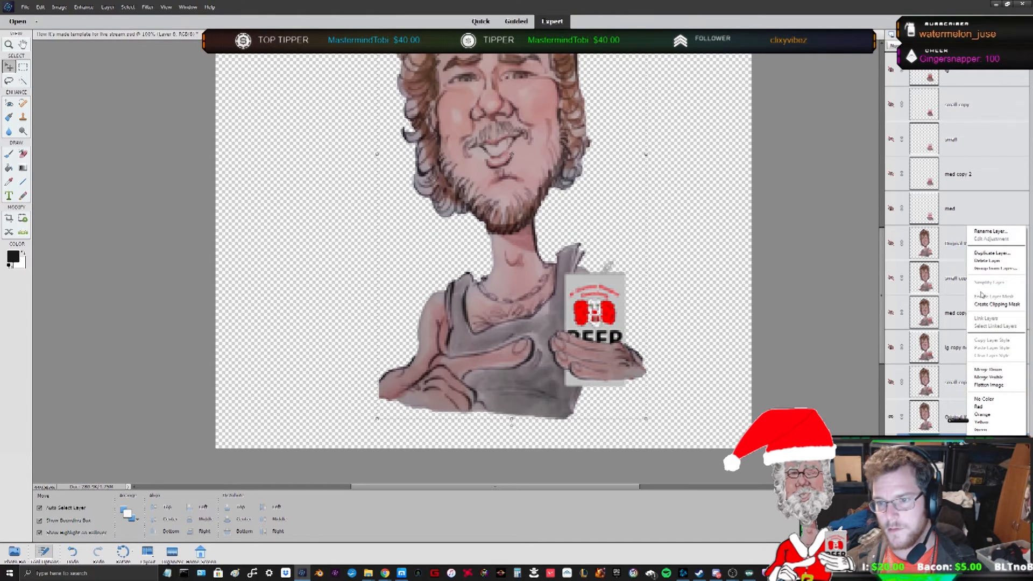
left_click(999, 256)
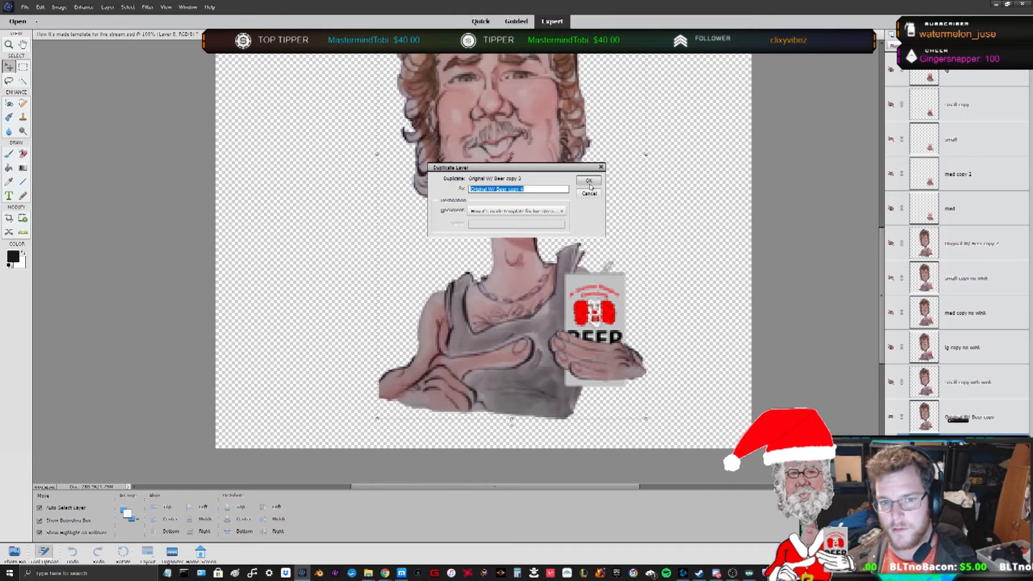
key("Return")
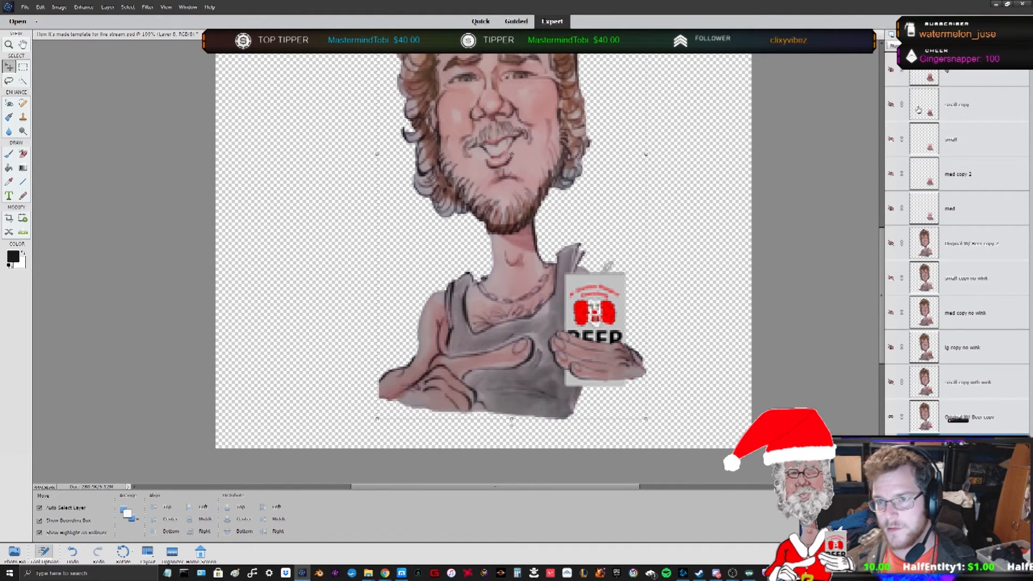
- Show and select the med copy 2 layer and move it down just below lg copy no wink
left_click(891, 175)
left_click(959, 183)
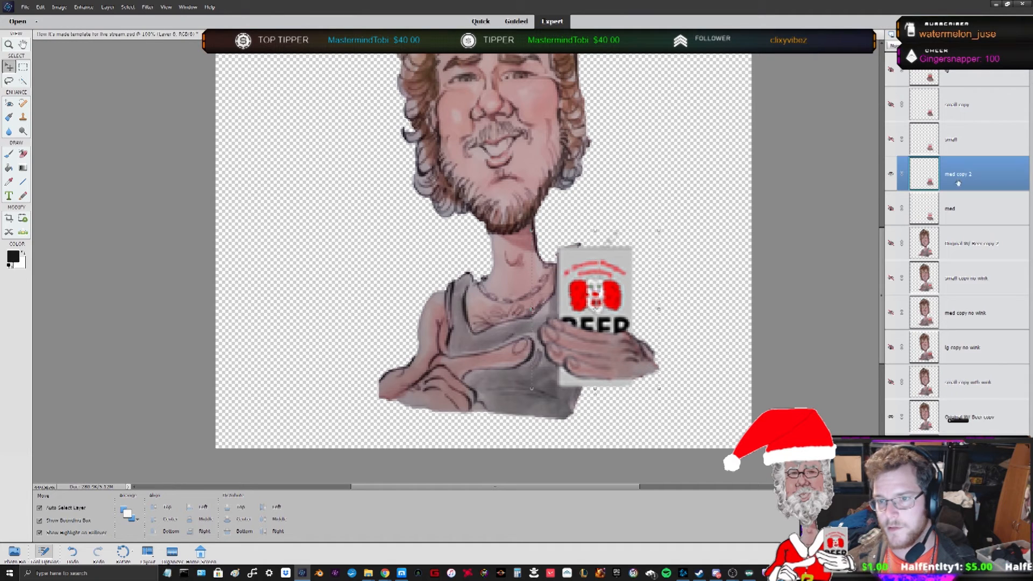
right_click(974, 179)
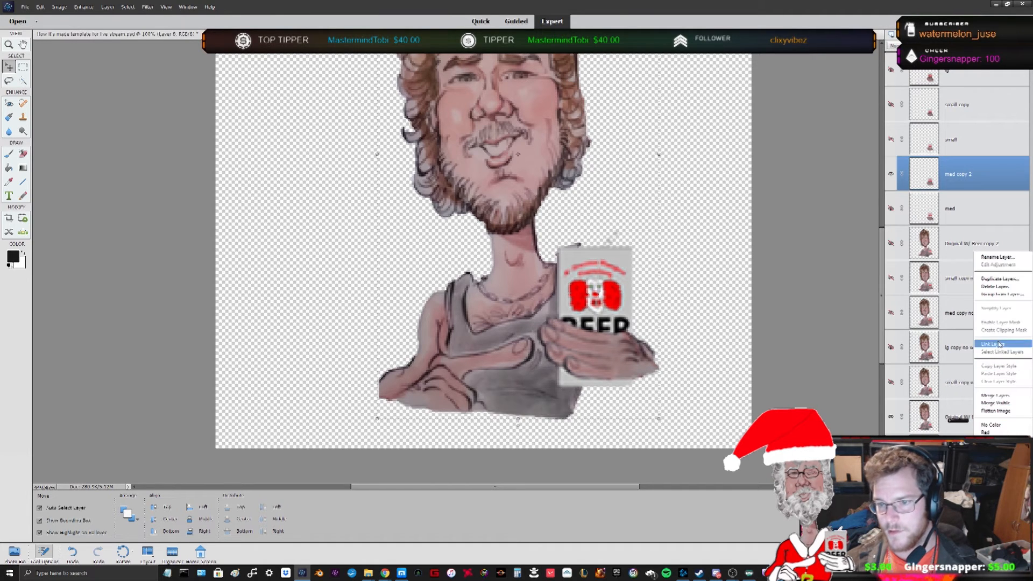
left_click(945, 170)
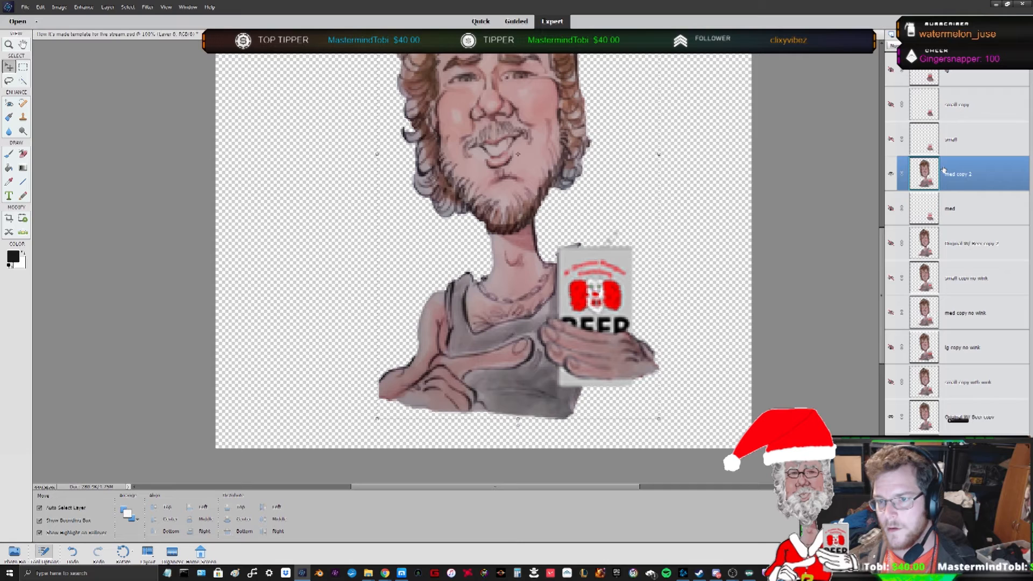
left_click_drag(965, 173, 974, 366)
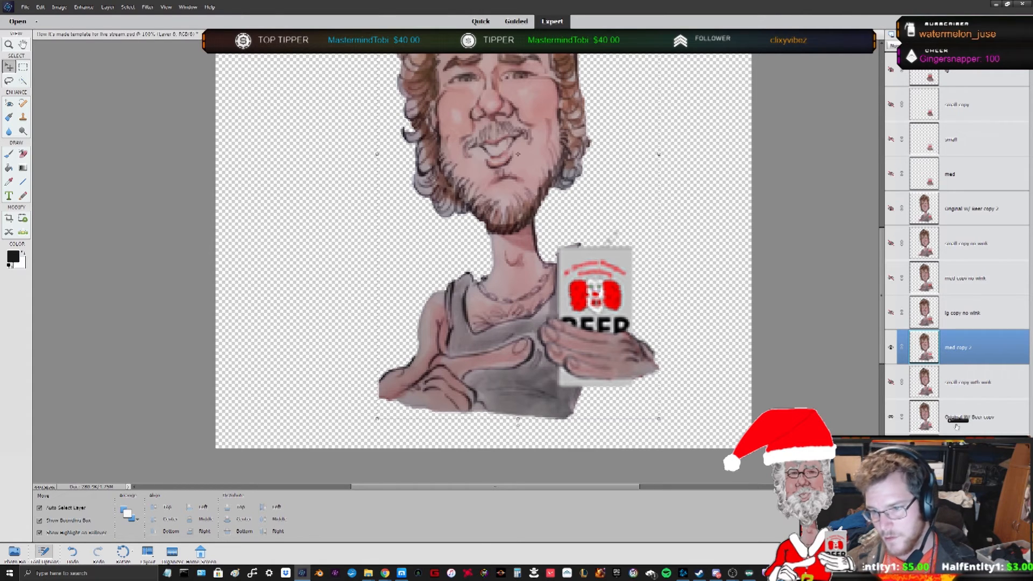
- Move the Original W/ Beer copy layer down below small copy with wink
left_click(927, 450)
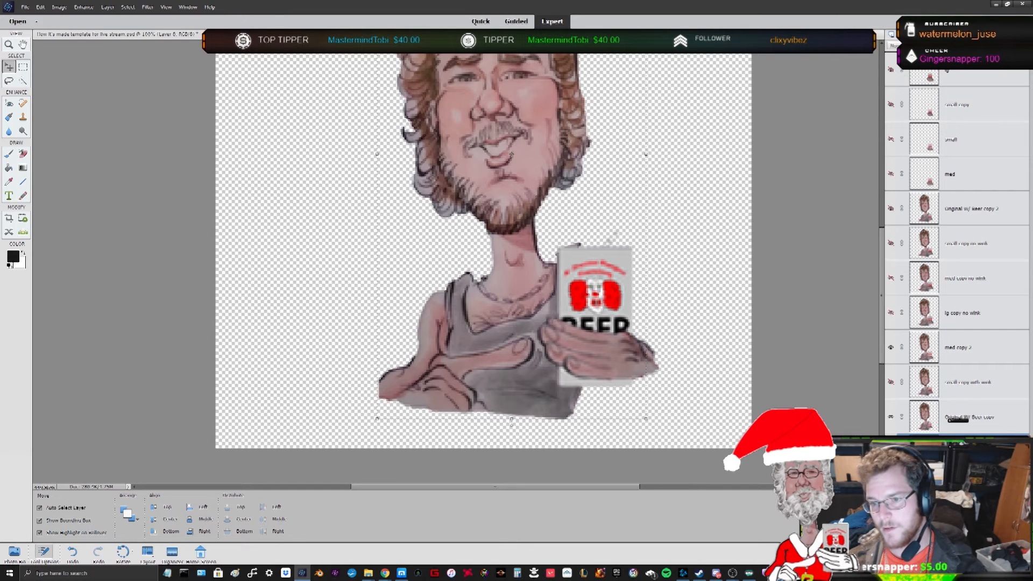
left_click(970, 386)
left_click_drag(970, 383, 977, 425)
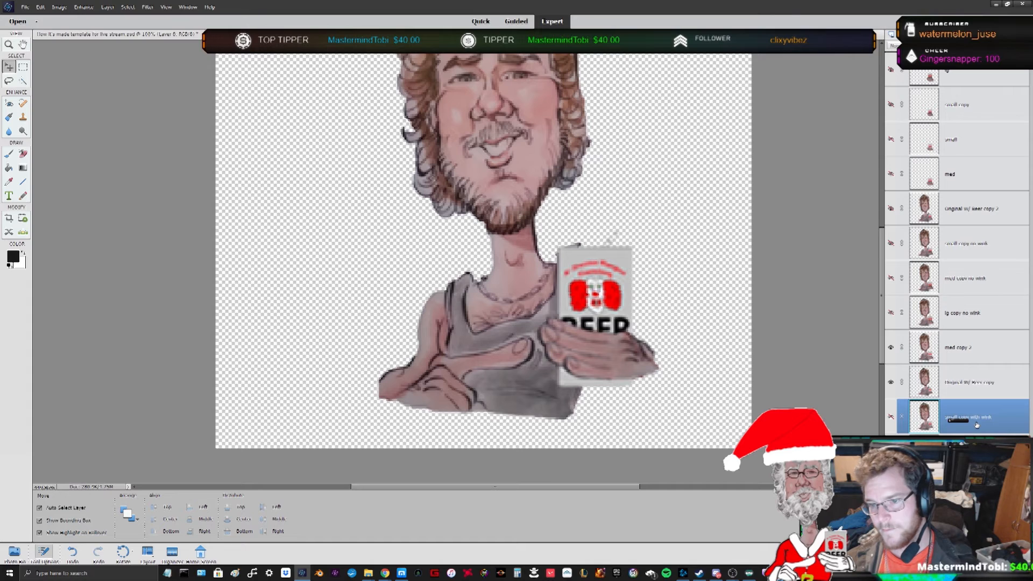
left_click(974, 451)
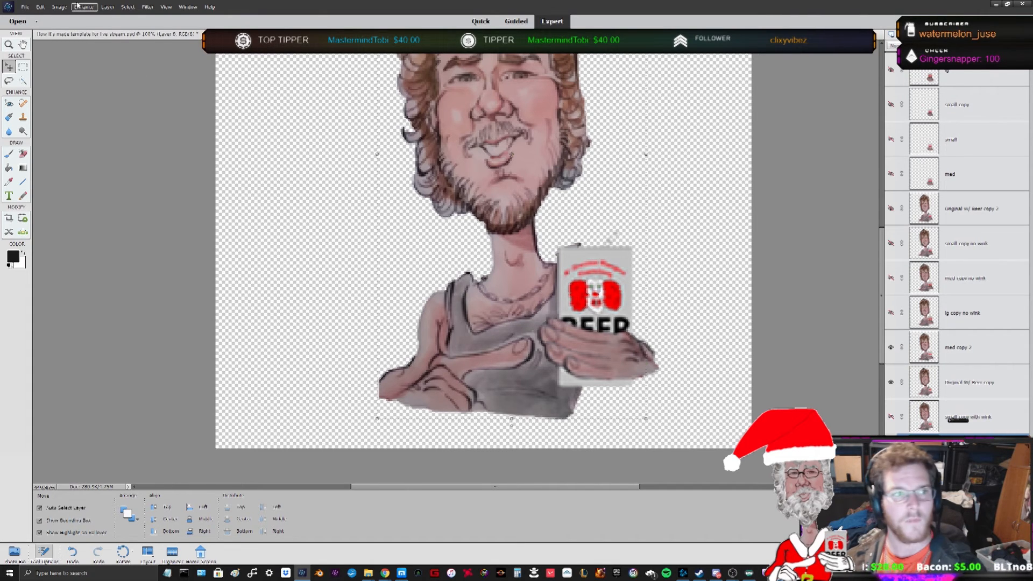
- Preview the layered animation in Save for Web with Animate enabled and cancel the dialog without saving
left_click(25, 7)
left_click(56, 90)
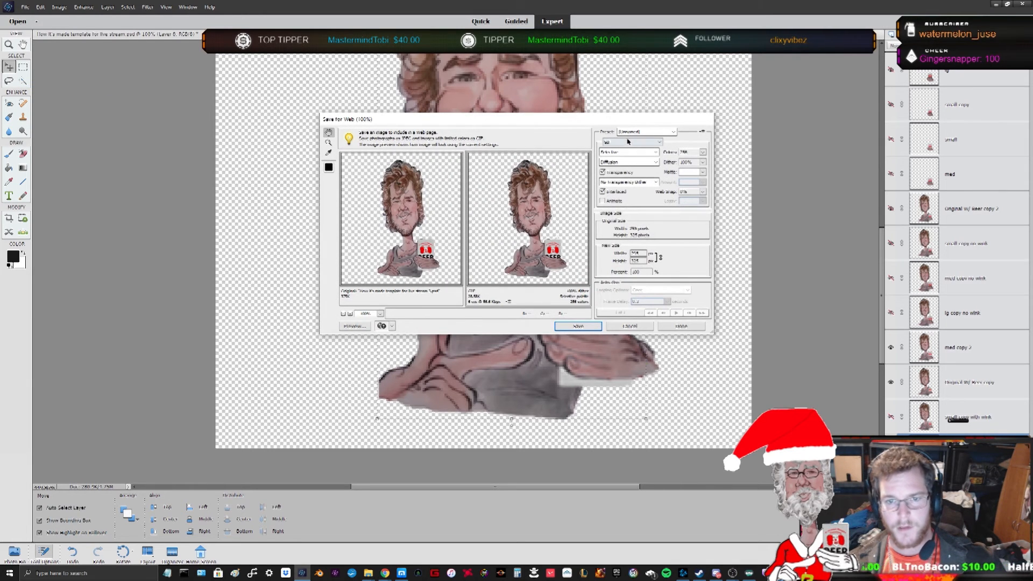
left_click(602, 201)
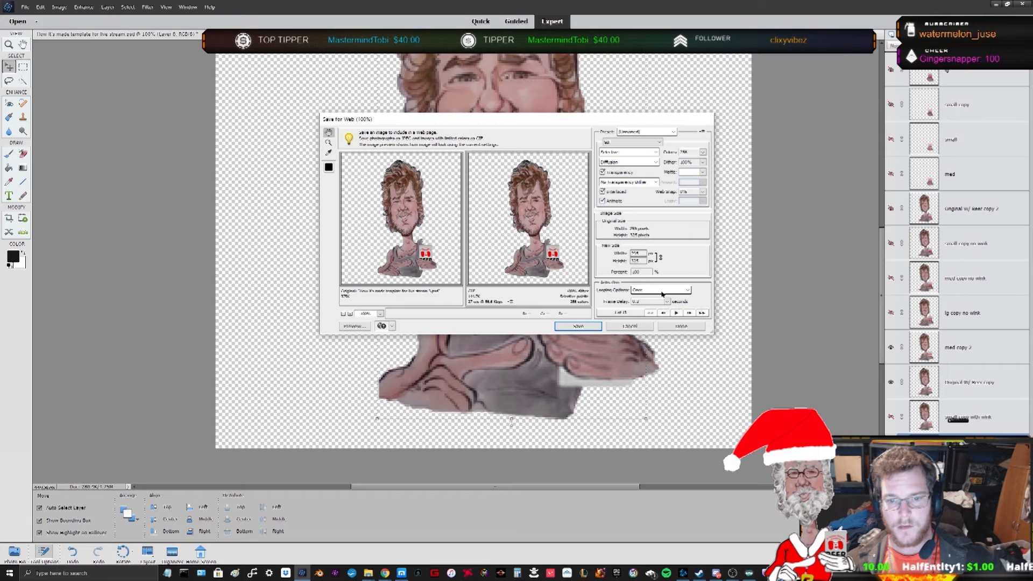
left_click(663, 294)
left_click(643, 301)
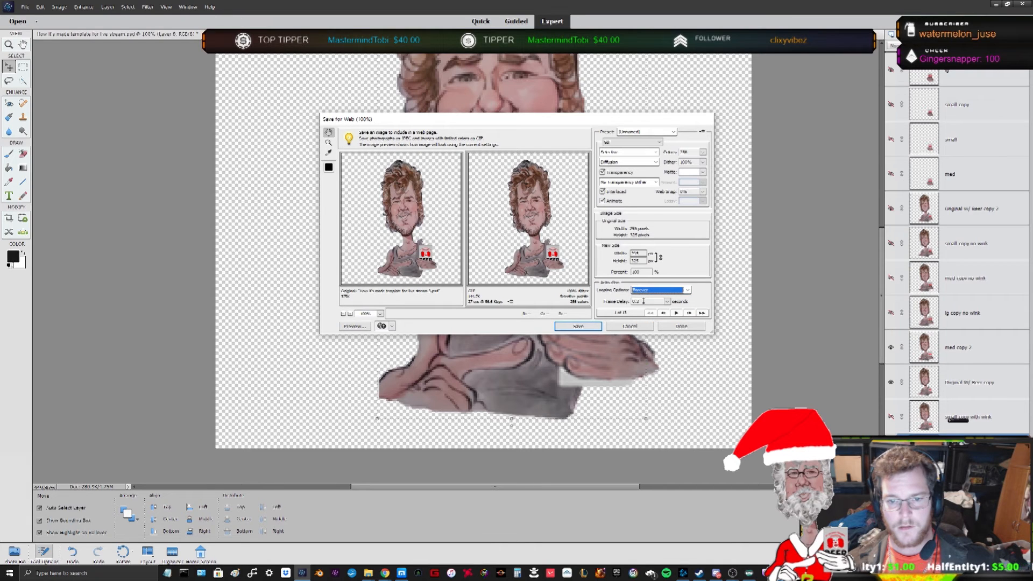
left_click(675, 312)
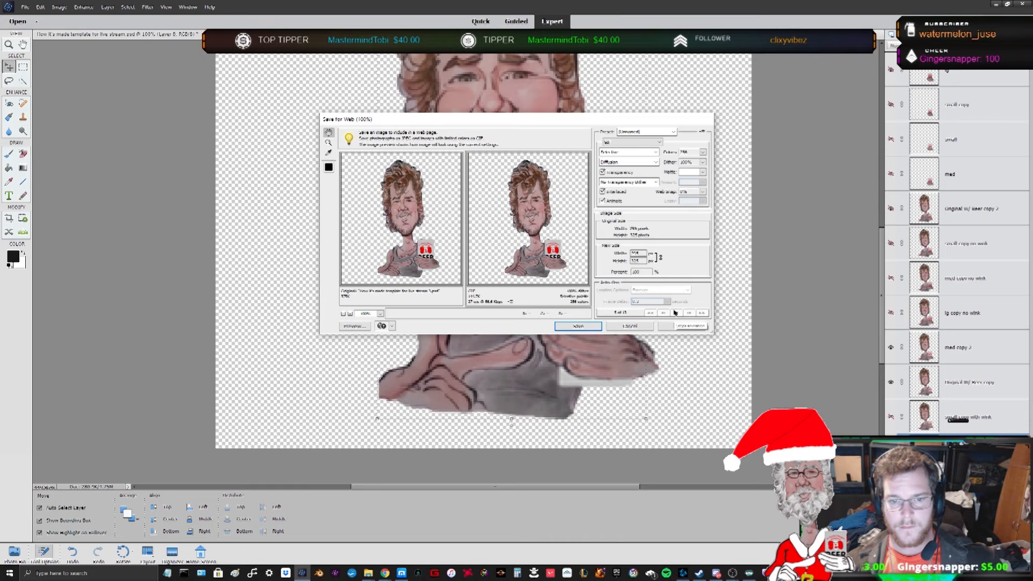
left_click(639, 325)
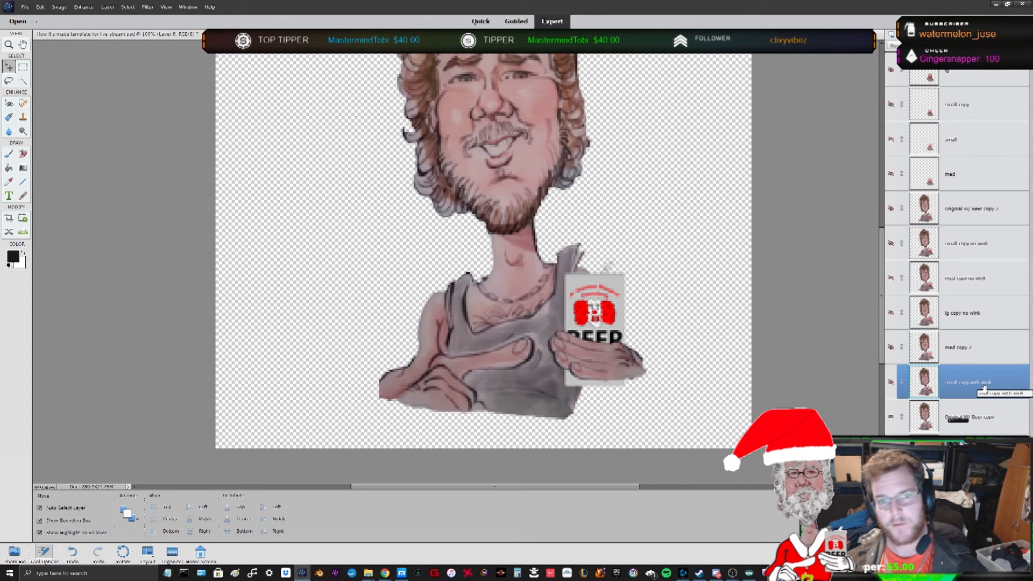
- Reopen Save for Web, enable Animate, replay the frame preview, and close the dialog without saving
left_click(25, 7)
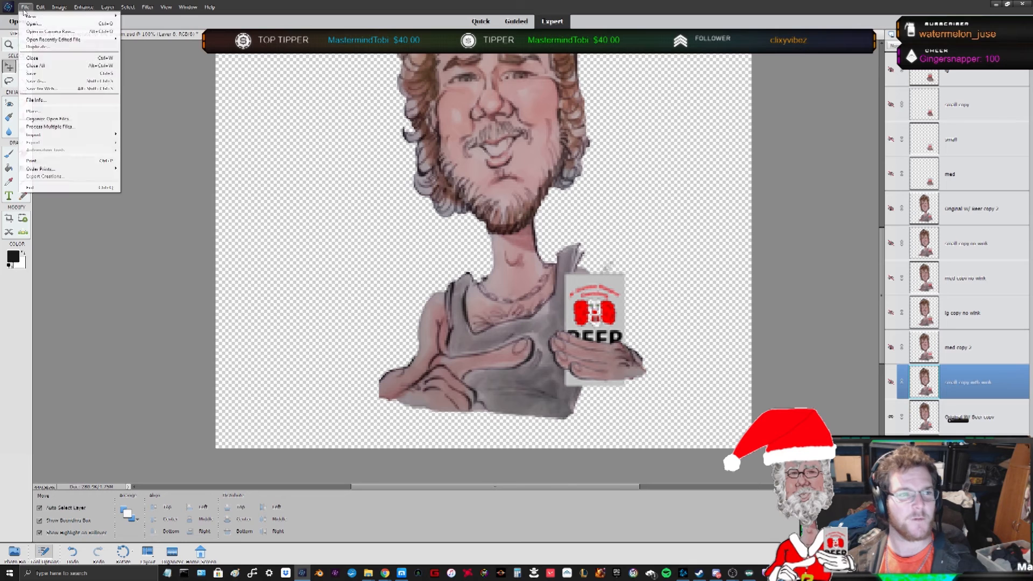
left_click(65, 89)
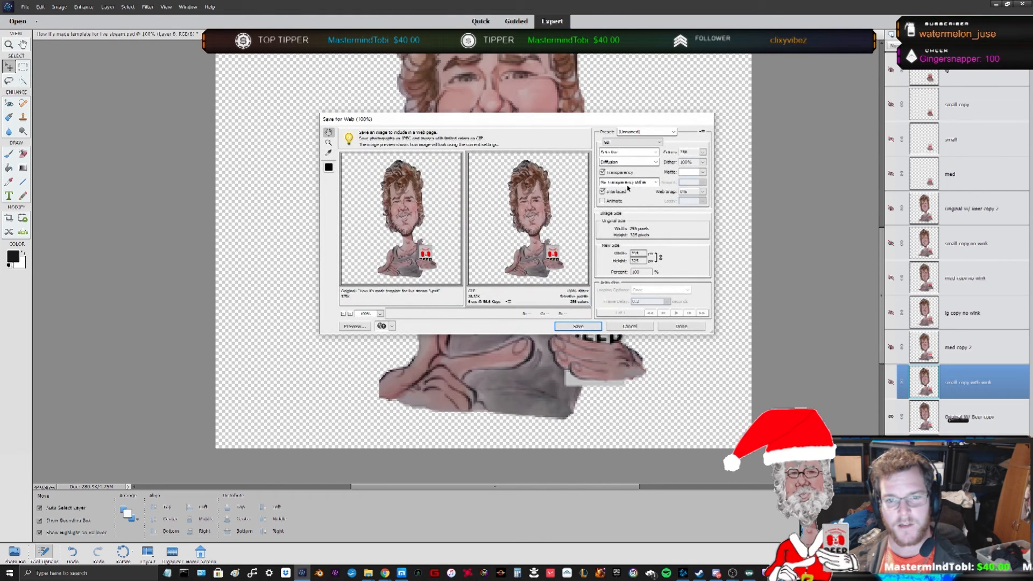
left_click(602, 201)
left_click(659, 290)
left_click(648, 300)
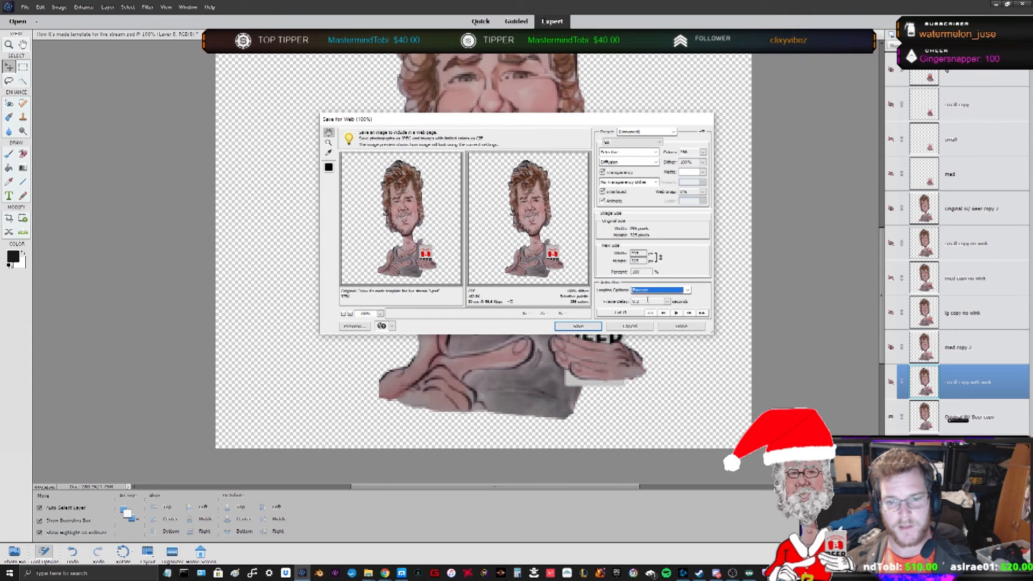
left_click(678, 313)
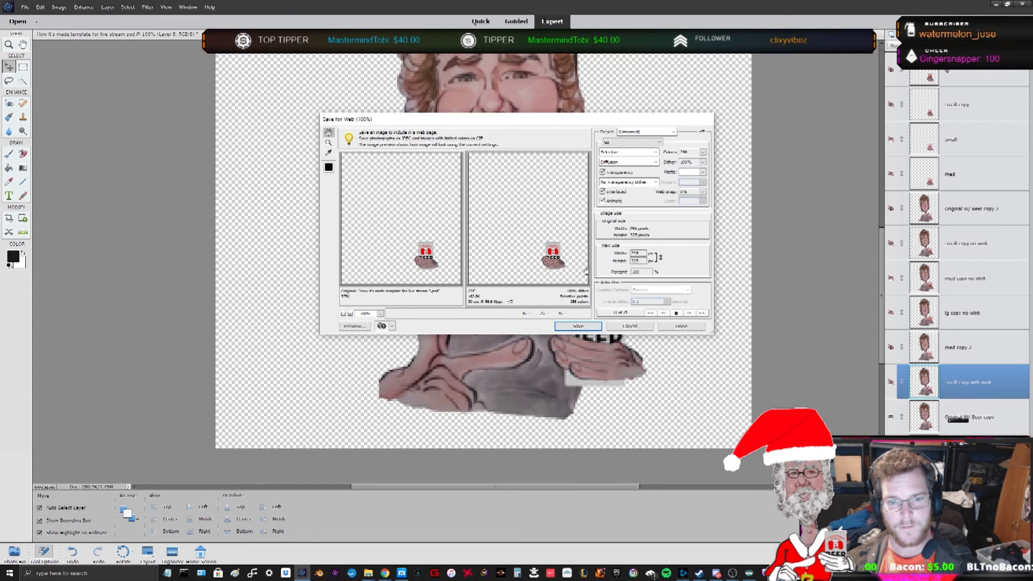
left_click(630, 326)
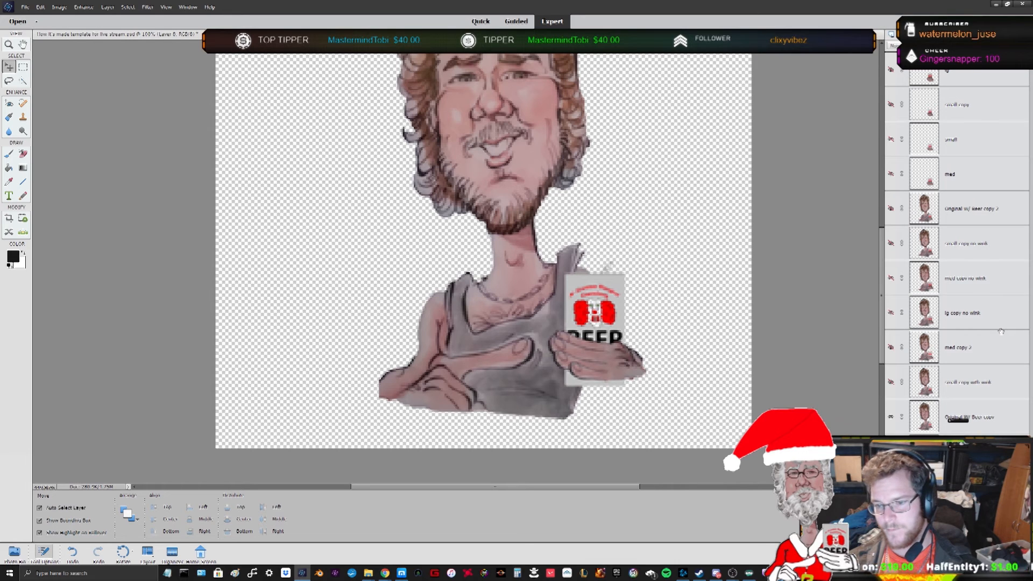
- Select the beer-can-only layers at the top of the stack, from med upward, and delete them
left_click_drag(968, 183, 958, 74)
key("Delete")
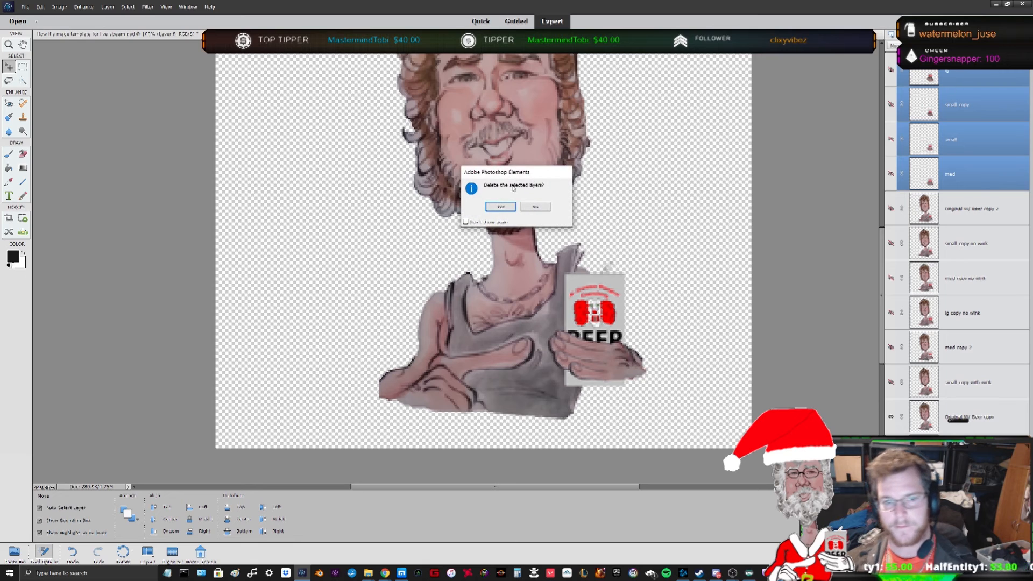
left_click(496, 209)
- Preview the remaining animation frames in Save for Web with Animate enabled and cancel the dialog
left_click(24, 7)
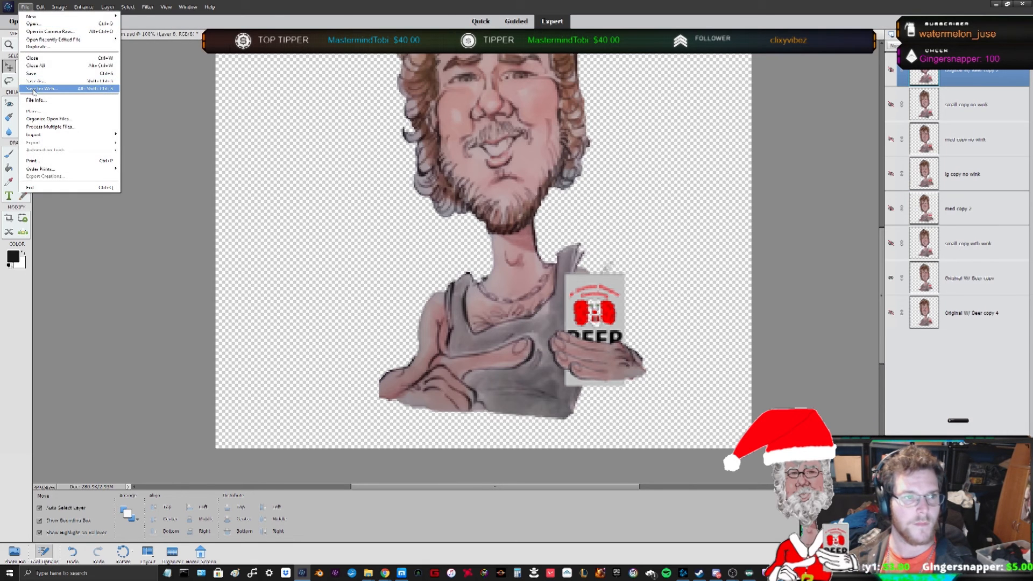
left_click(49, 88)
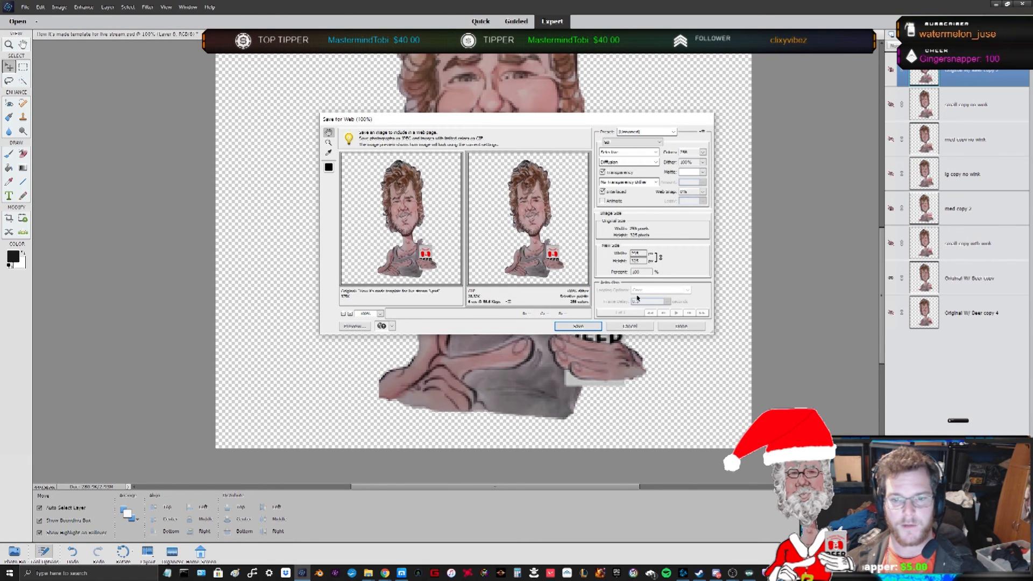
left_click(603, 201)
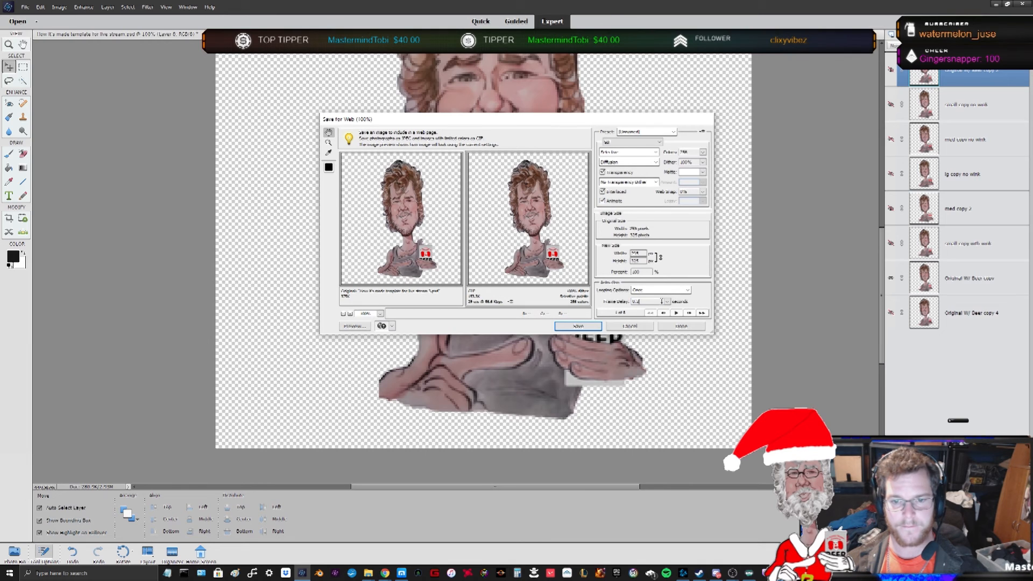
left_click(648, 294)
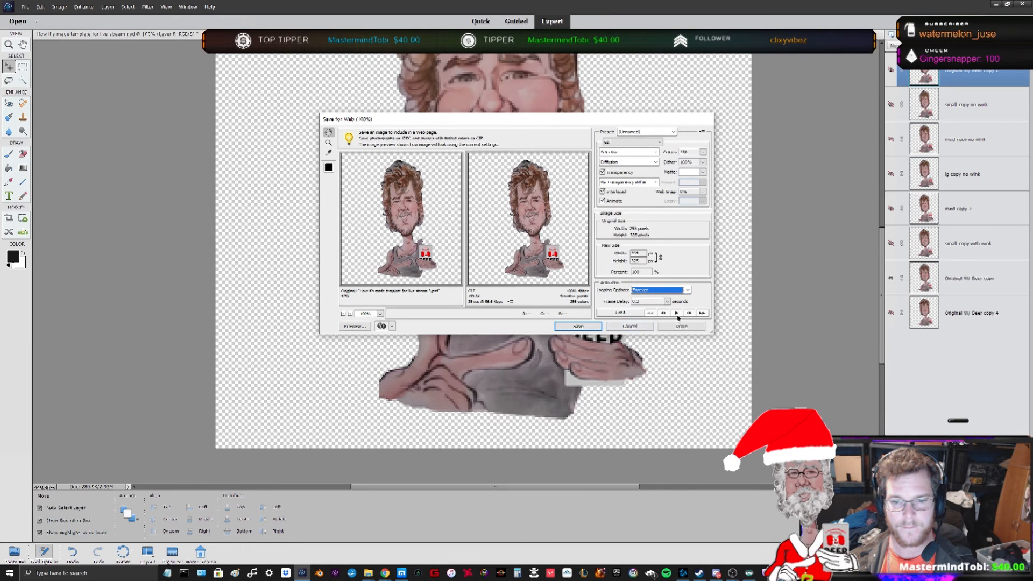
left_click(652, 305)
left_click(677, 313)
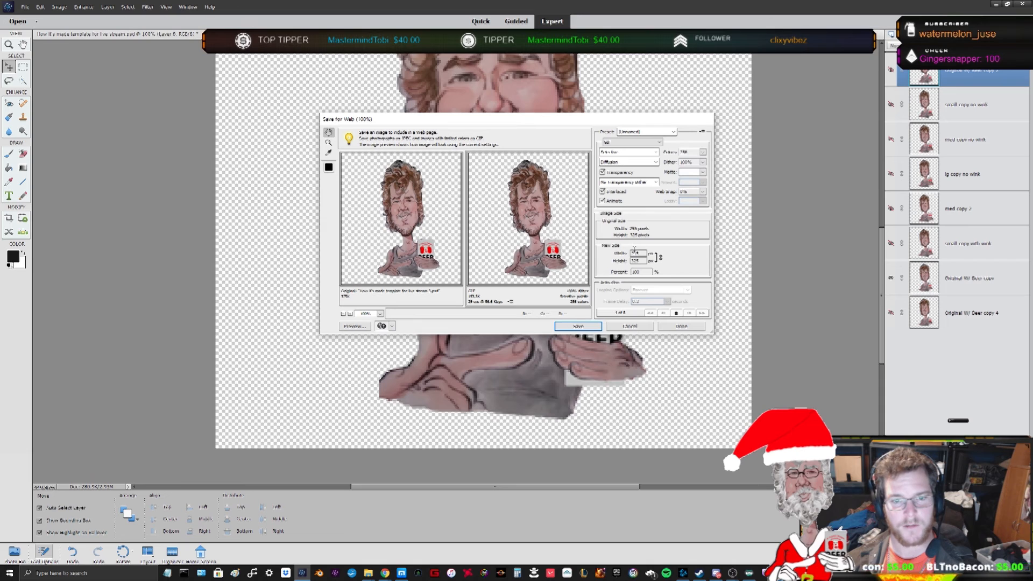
left_click(630, 327)
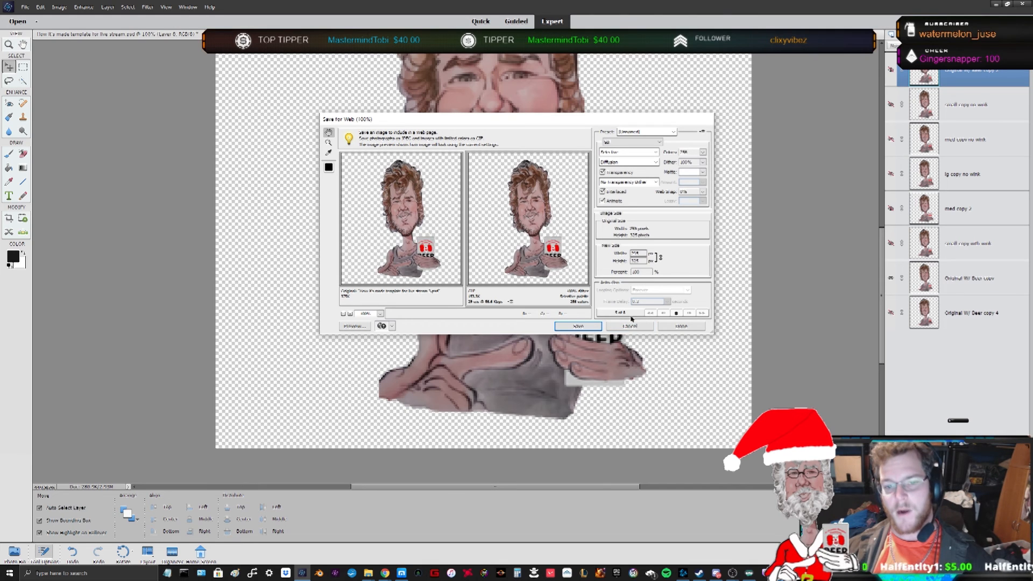
key("ctrl")
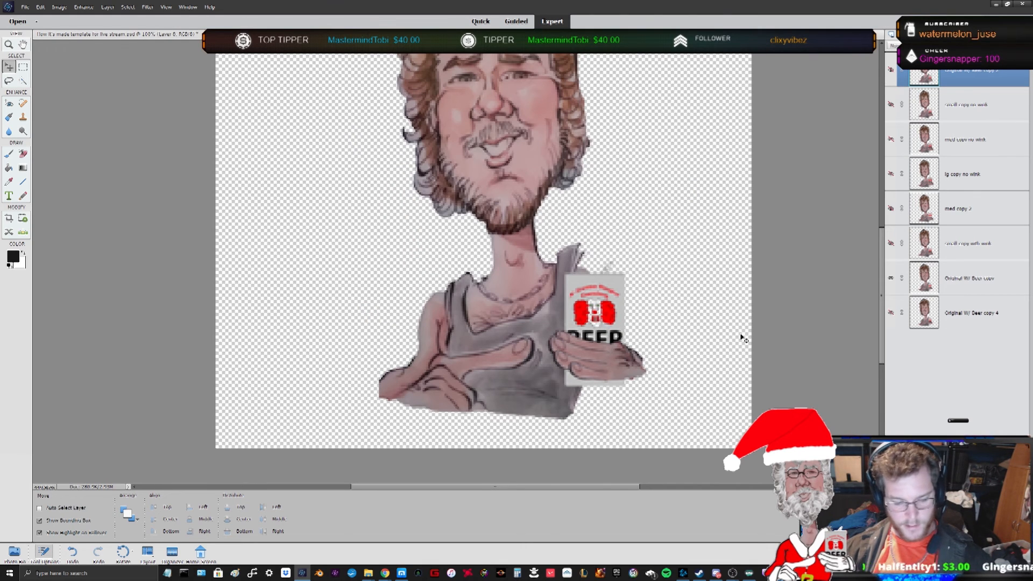
- Undo the recent layer deletions and renames, stepping back through the history to restore the earlier layer stack
key("ctrl+z")
key("ctrl+z")
key("ctrl+z")
key("ctrl+z")
key("ctrl+z")
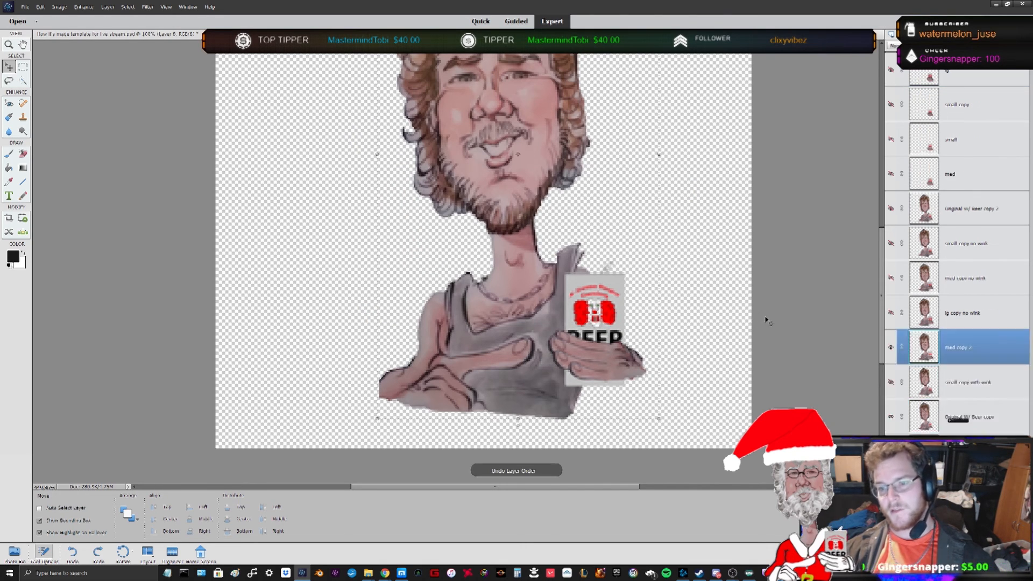
key("ctrl+z")
key("ctrl+z")
key("ctrl+z")
key("ctrl+z")
key("ctrl+z")
key("ctrl+z")
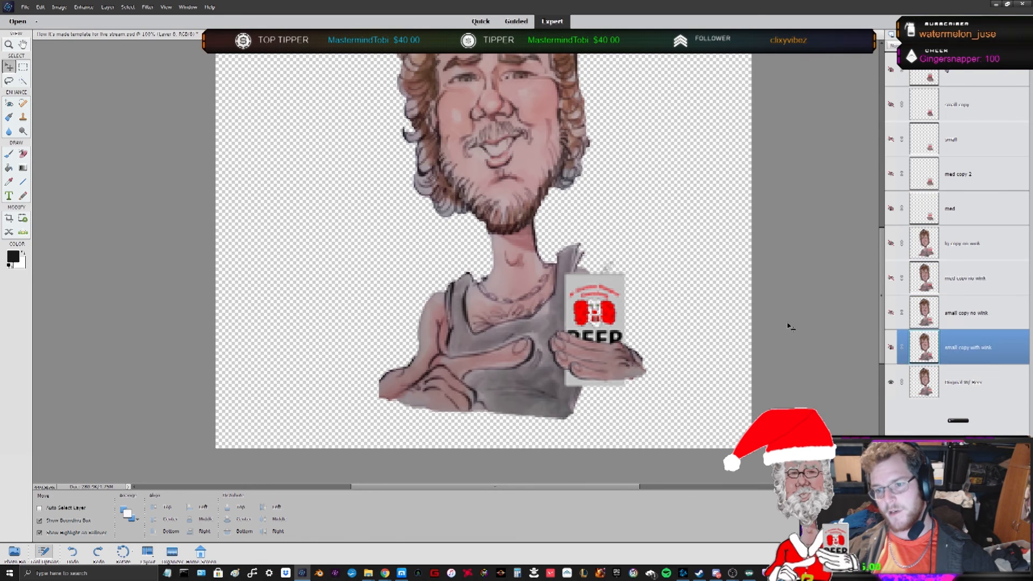
key("ctrl+z")
key("ctrl+z")
key("ctrl+z")
key("ctrl+z")
key("ctrl+z")
key("ctrl+z")
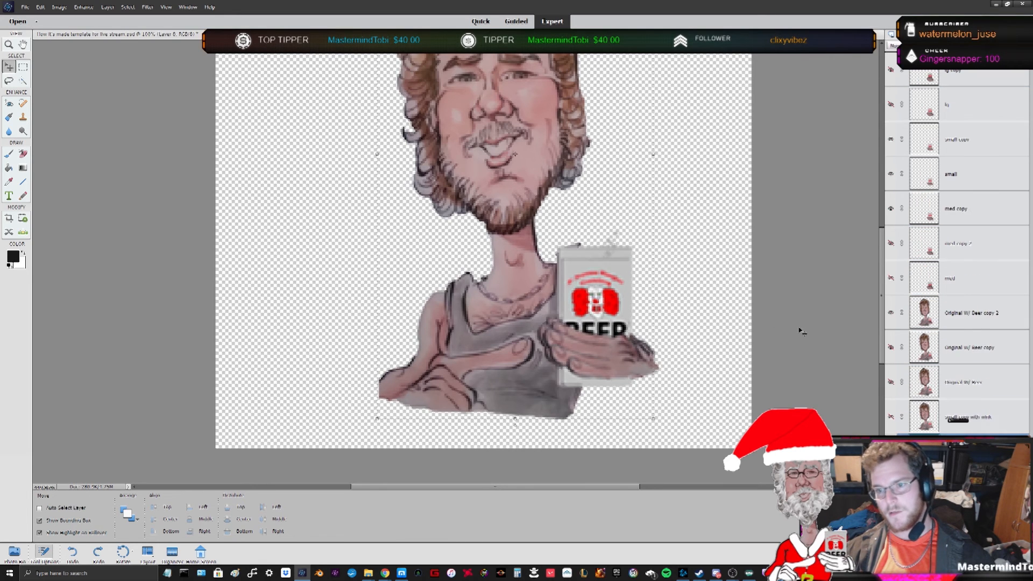
key("ctrl+z")
key("ctrl+z")
key("ctrl+z")
key("ctrl+z")
key("ctrl+z")
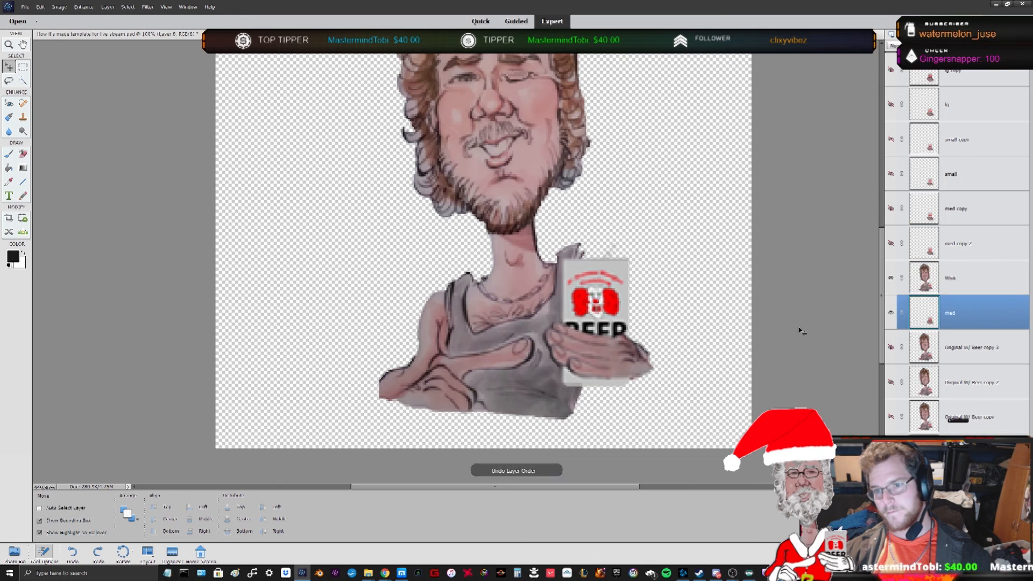
key("ctrl+z")
key("ctrl+z")
key("ctrl+z")
key("ctrl+z")
key("ctrl+z")
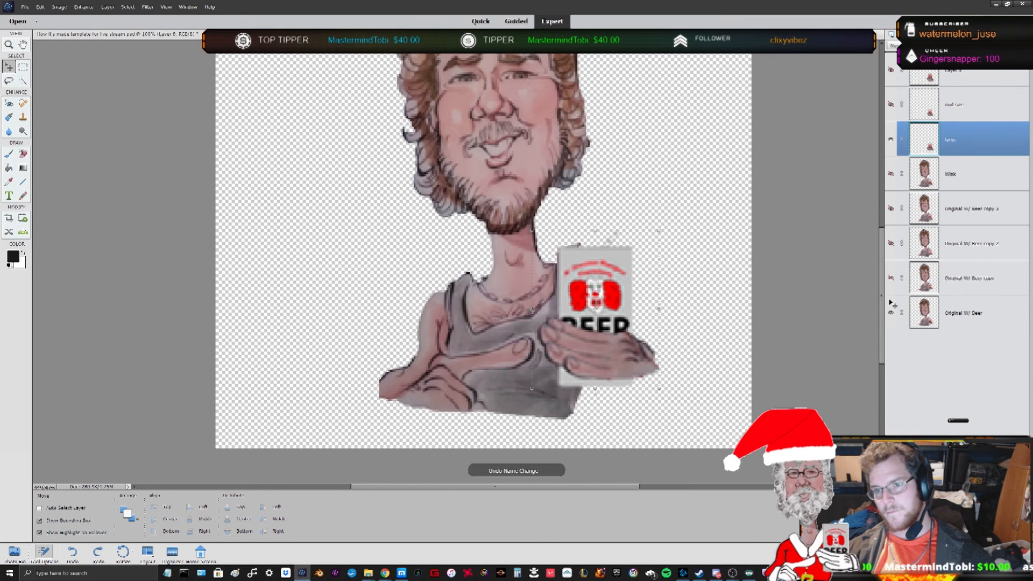
key("ctrl+z")
key("ctrl+z")
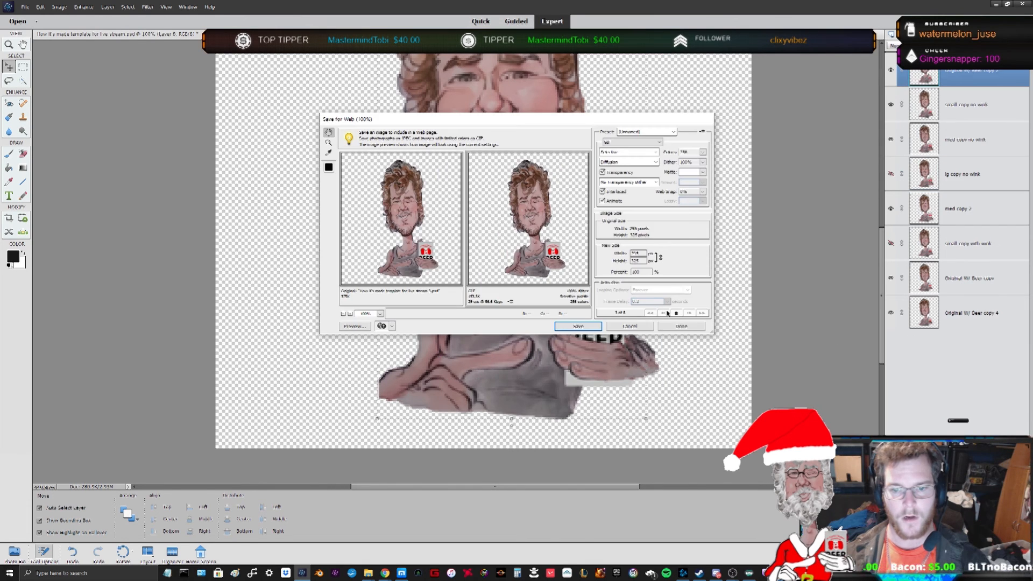
- Preview the restored layered animation in Save for Web, starting and stopping the frame playback
left_click(676, 313)
left_click(651, 301)
key("BackSpace")
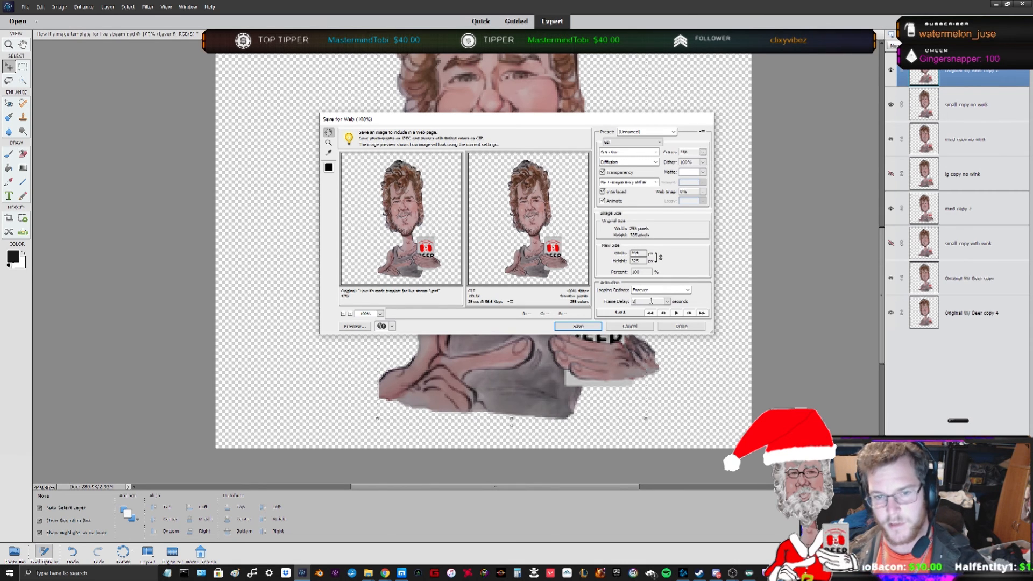
left_click(677, 313)
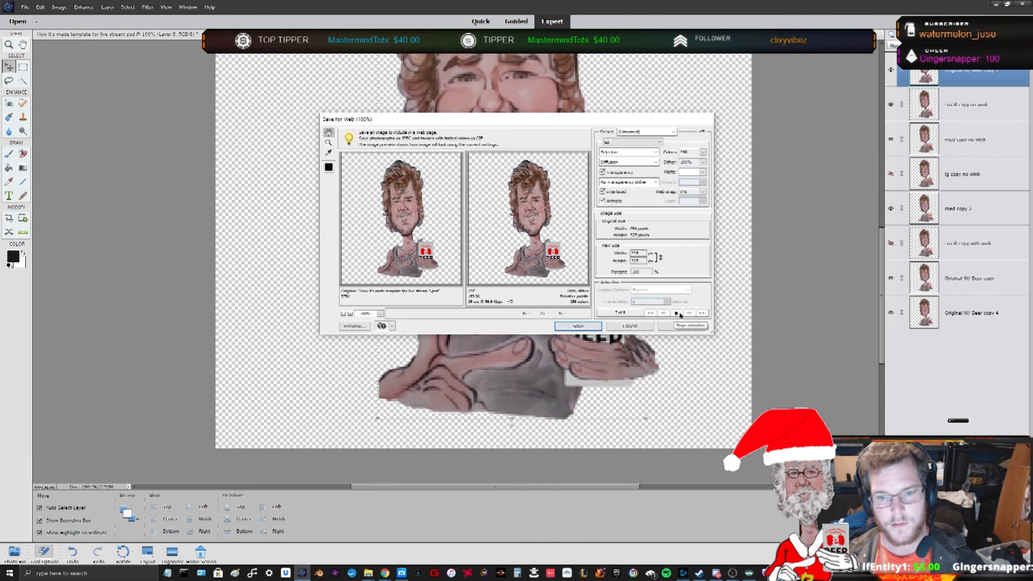
left_click(678, 314)
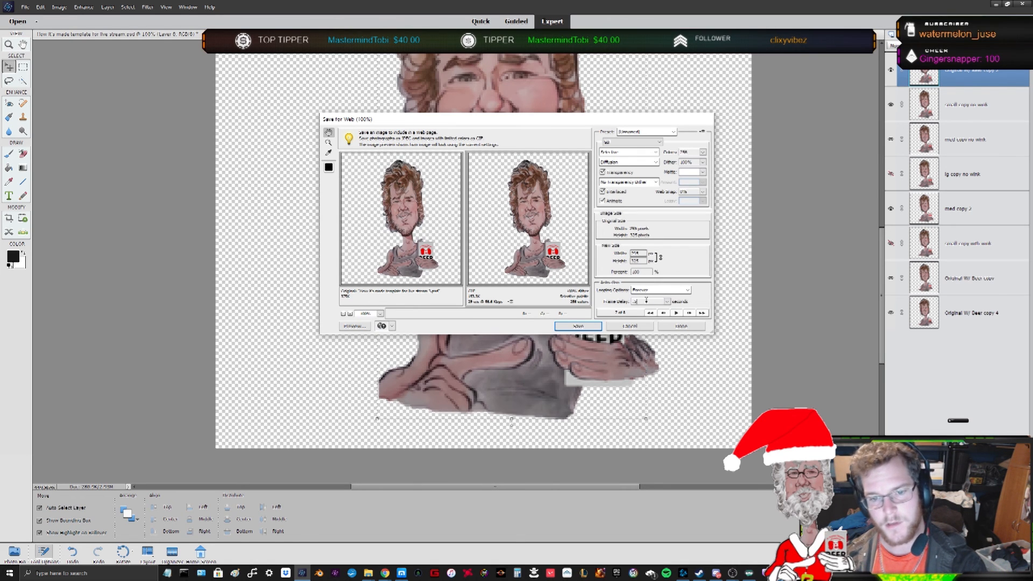
left_click(676, 313)
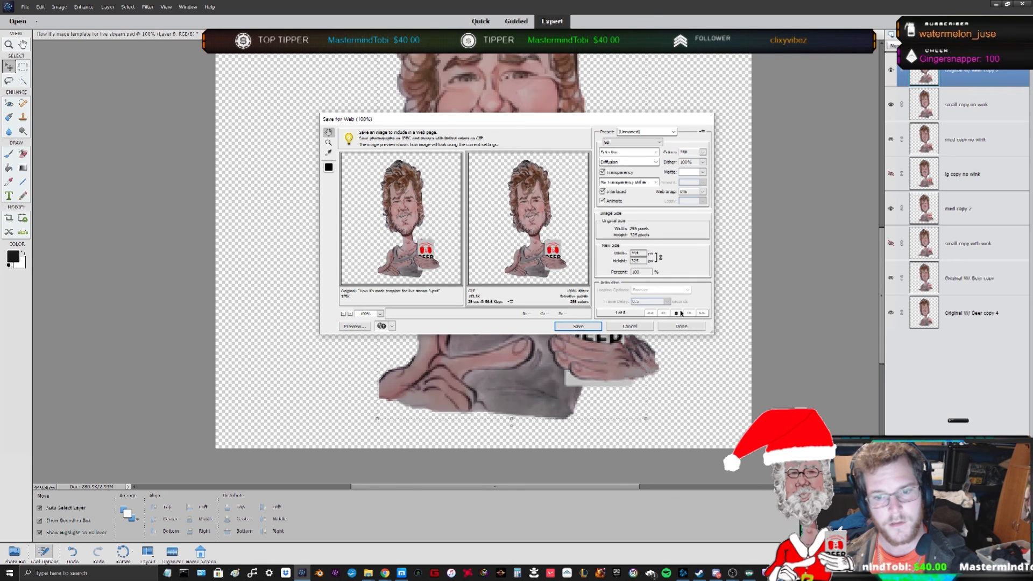
left_click(672, 313)
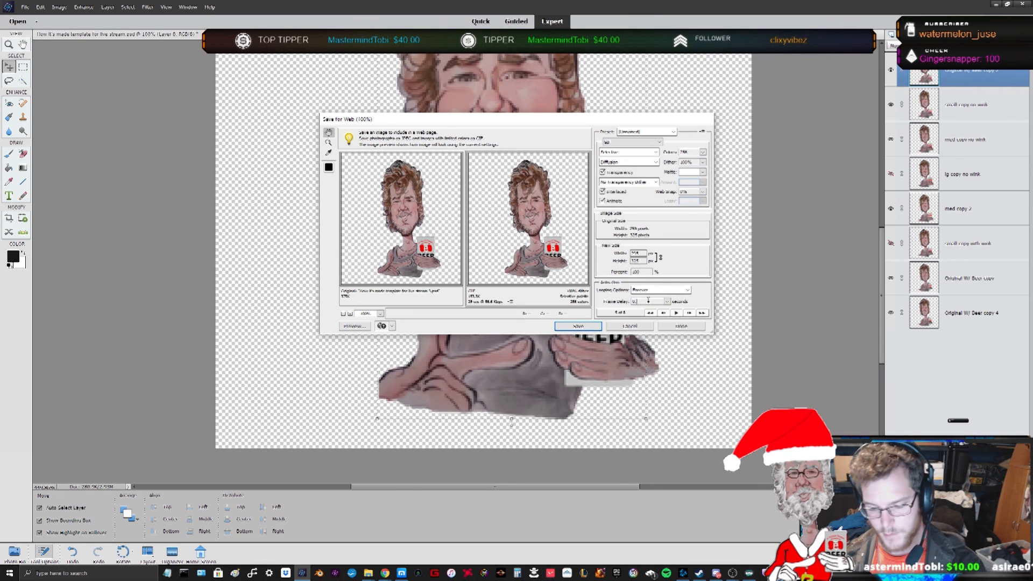
- Set the frame delay to 0.4 seconds, replay the animation preview, and cancel the Save for Web dialog
key("BackSpace")
type("45")
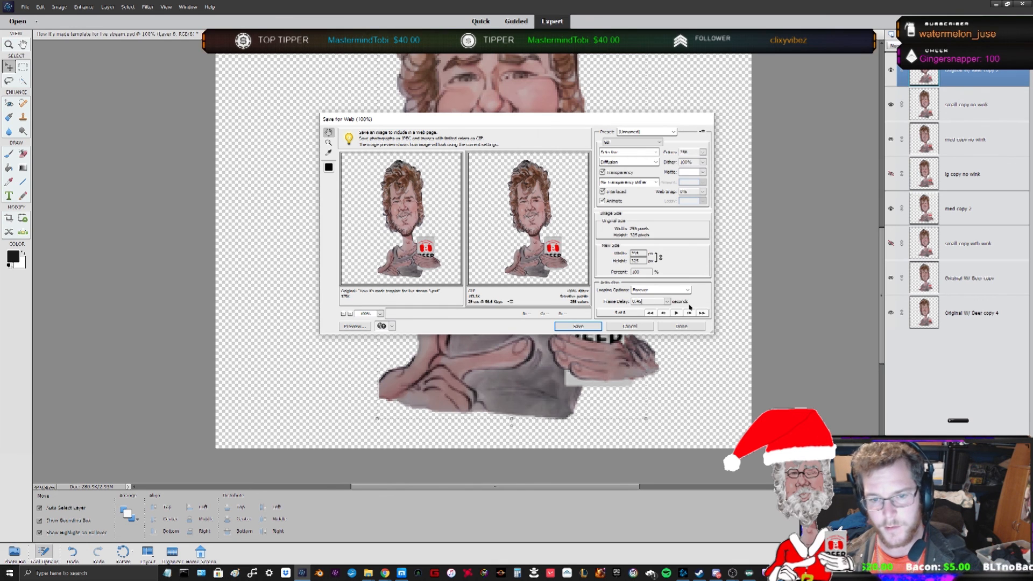
left_click(676, 312)
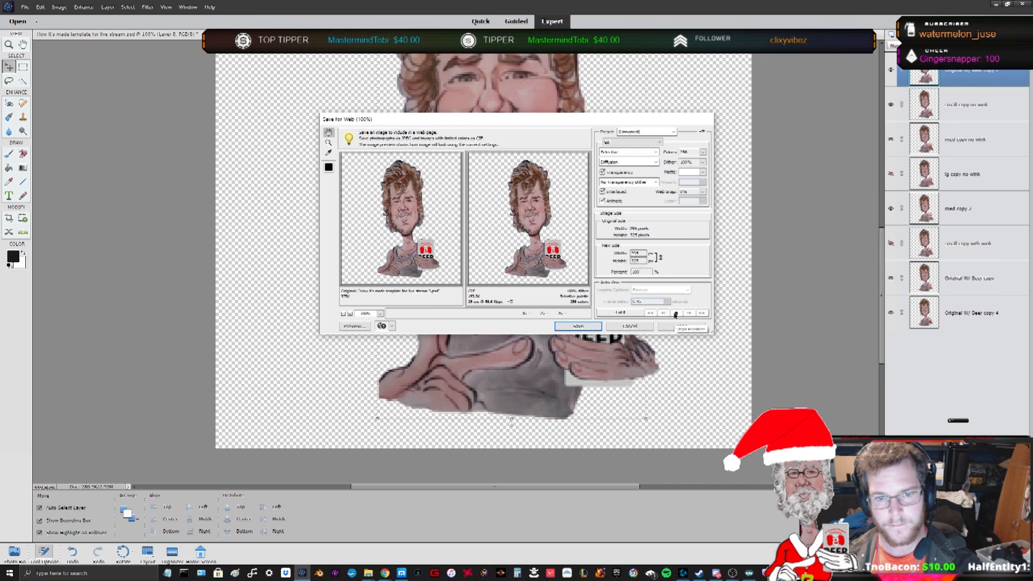
left_click(676, 314)
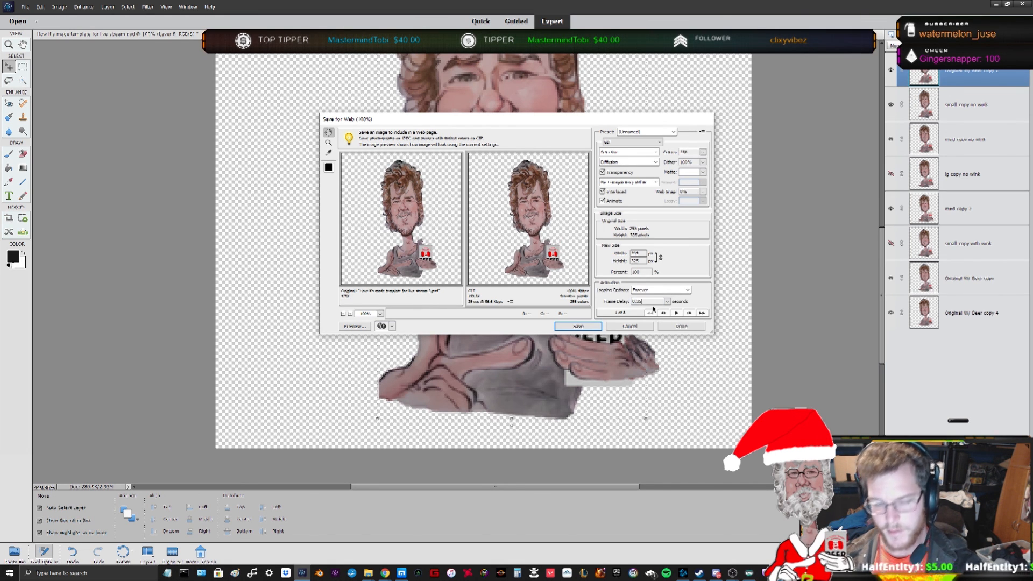
left_click(678, 314)
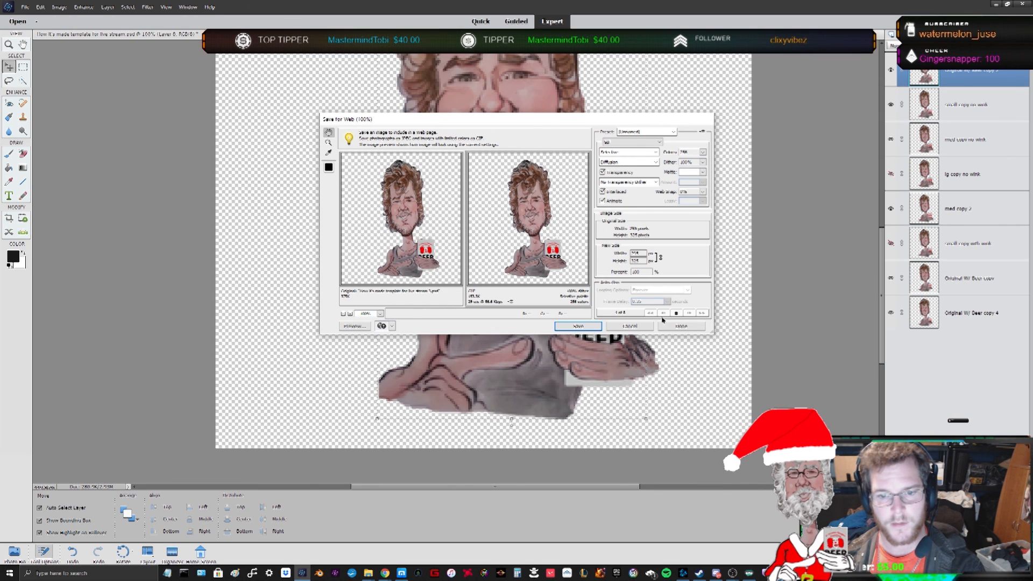
left_click(631, 327)
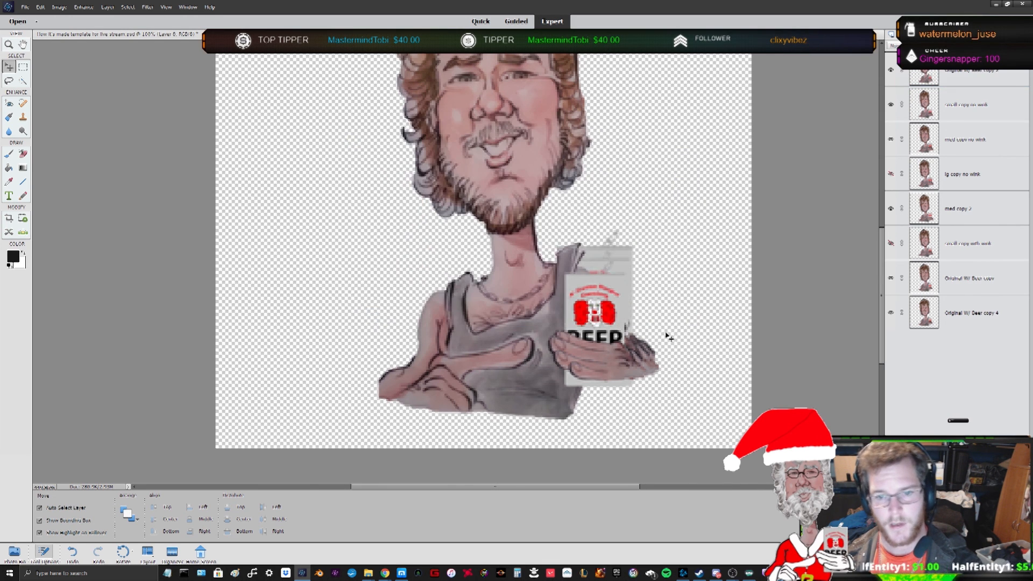
- Switch to the other caricature document, select its top layer, and zoom in on the face
left_click(957, 321)
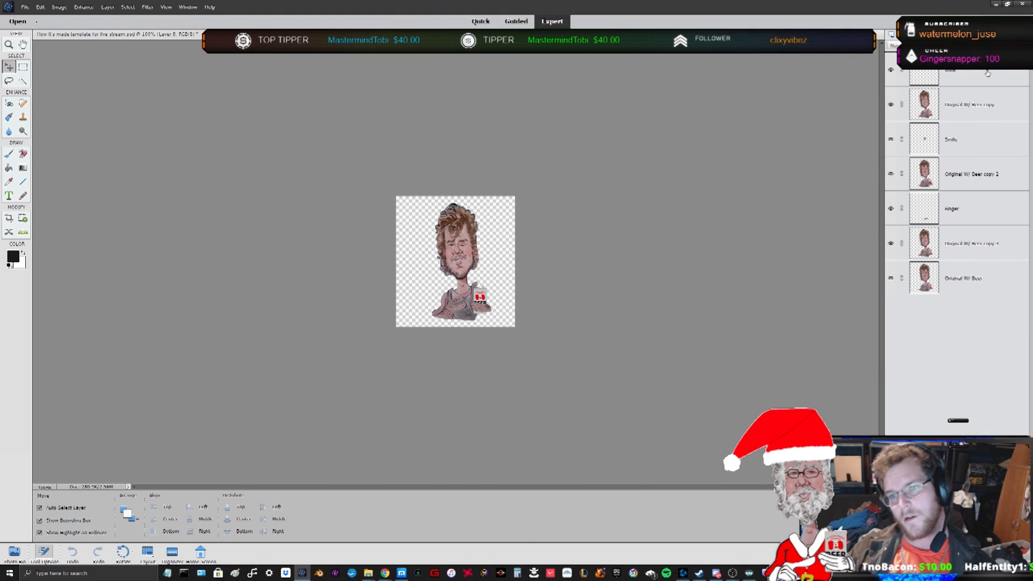
left_click(968, 75)
scroll(462, 244, "up", 8)
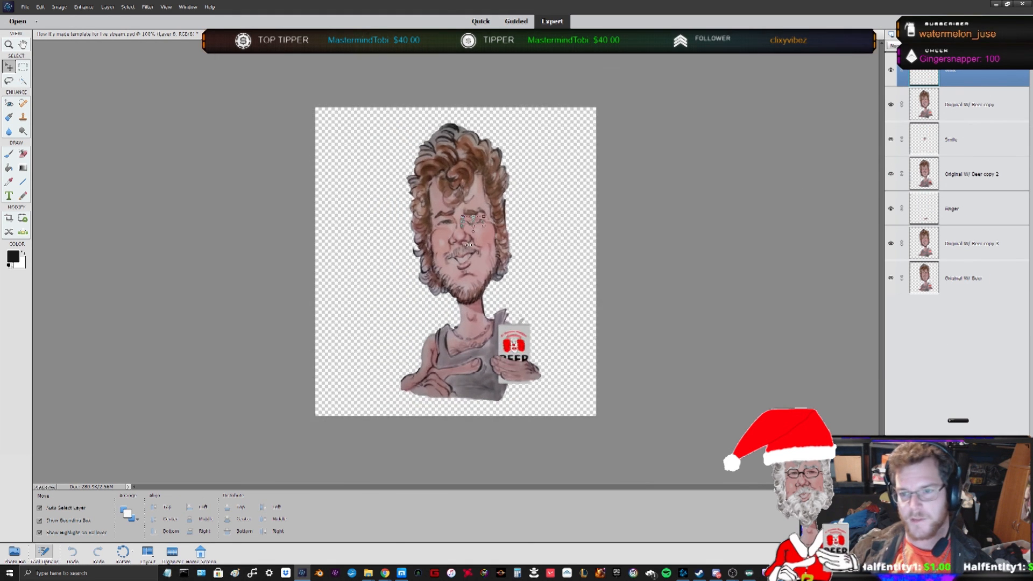
scroll(484, 217, "up", 8)
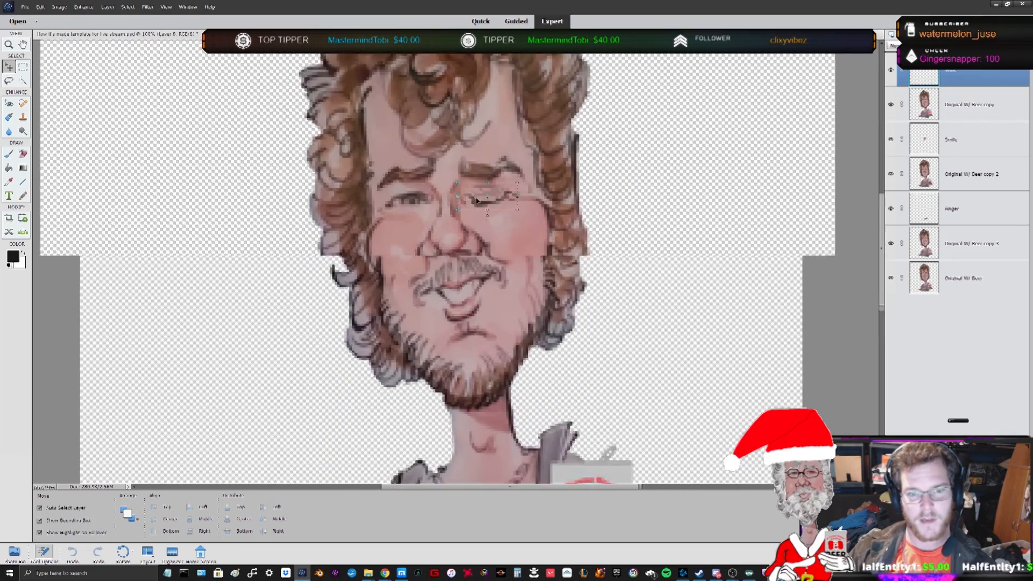